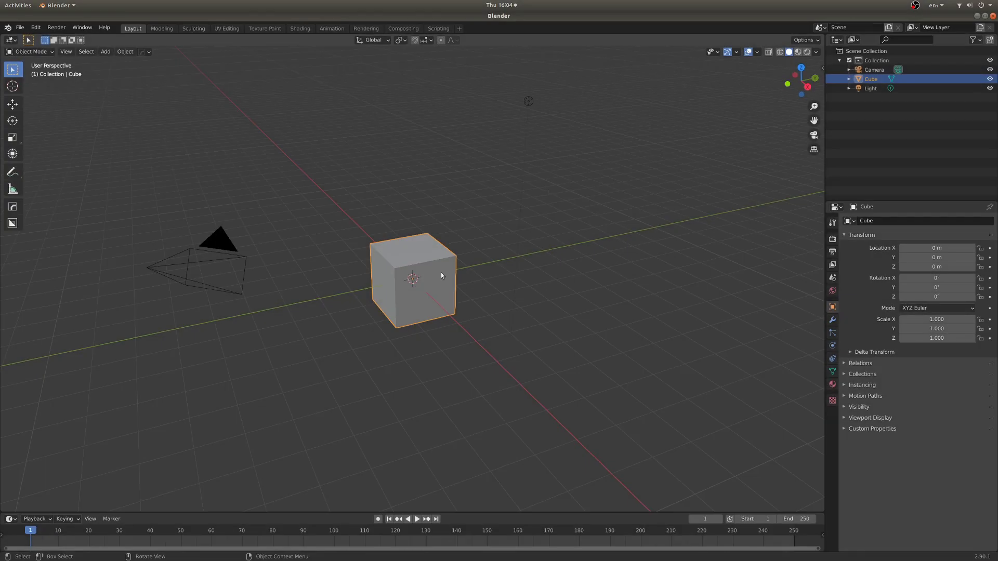
Show the File > New templates: General, 2D Animation, Sculpting, VFX and Video Editing
click(20, 27)
mouse_move(30, 38)
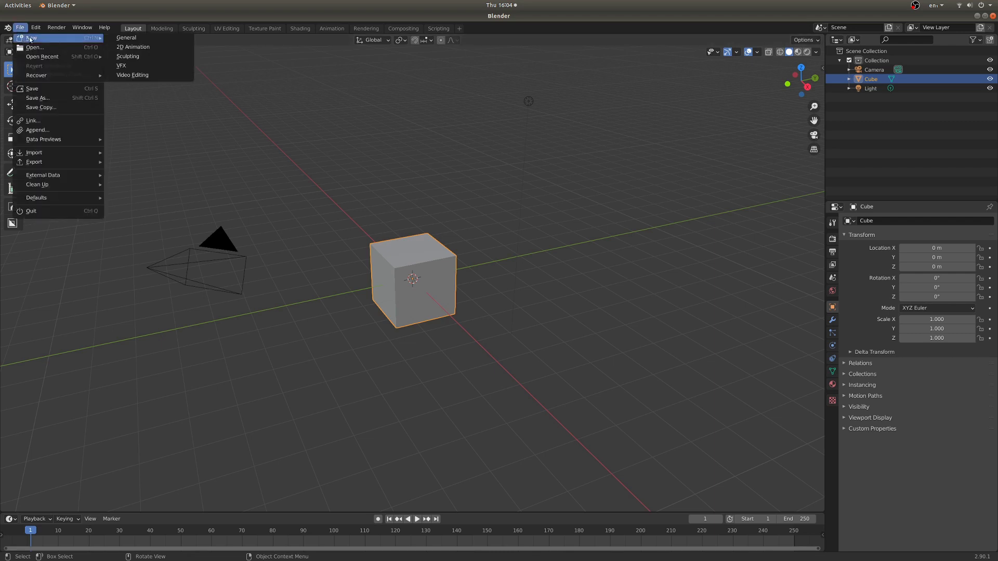
Start a VFX file, merge away the dopesheet and graph areas, enlarge the timeline, then open a clip
click(123, 65)
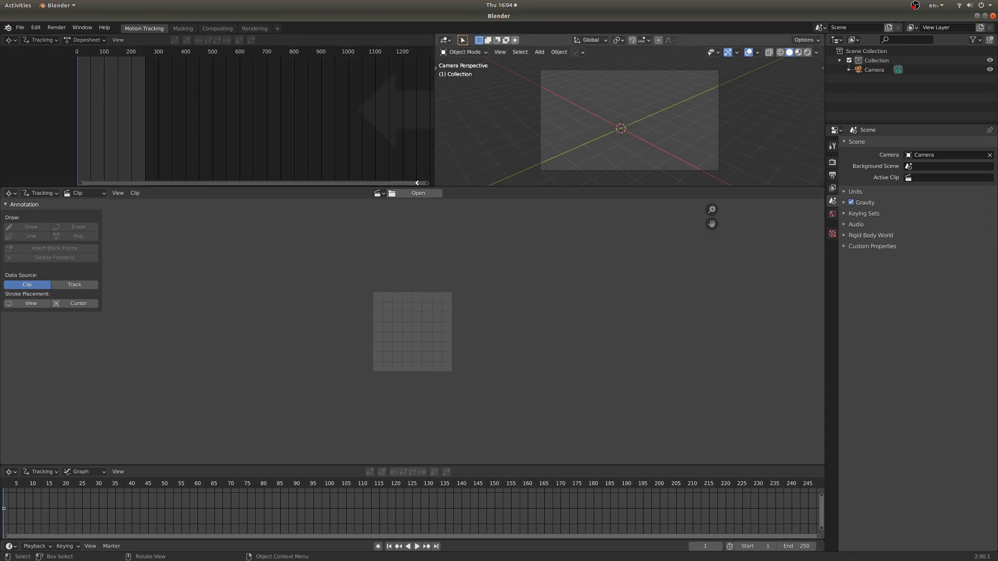
drag(417, 183, 413, 183)
drag(821, 188, 816, 172)
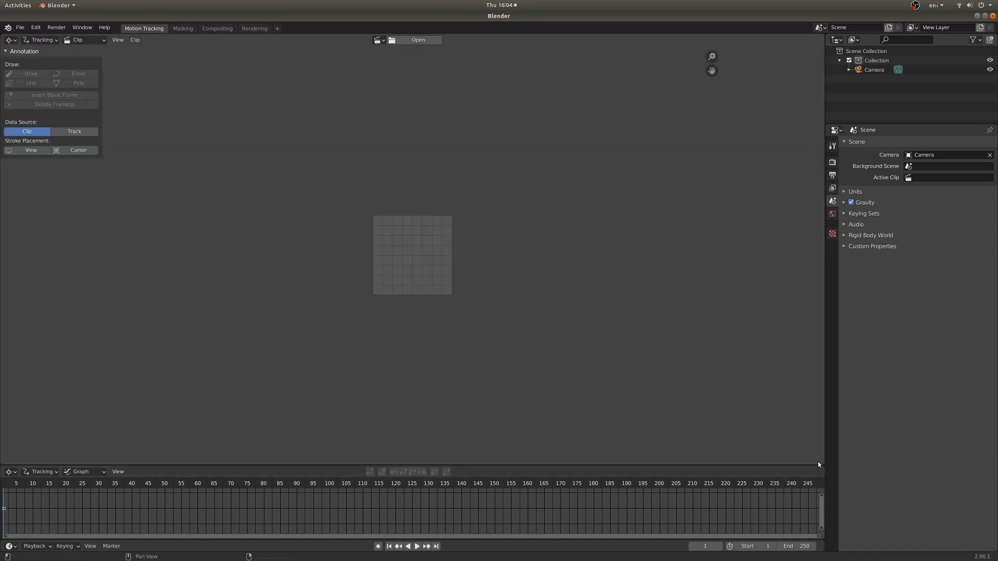
drag(822, 462, 773, 513)
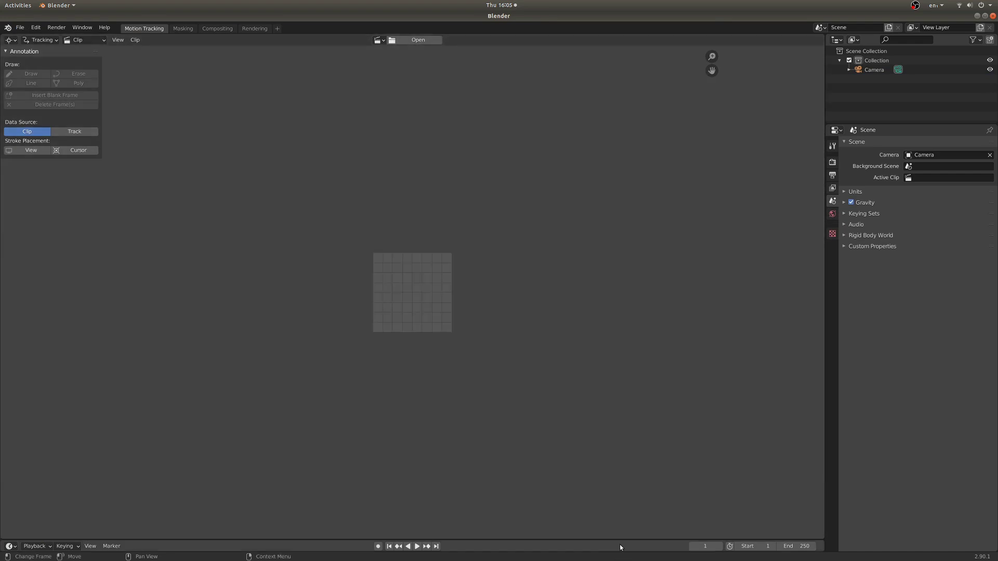
drag(622, 539, 621, 493)
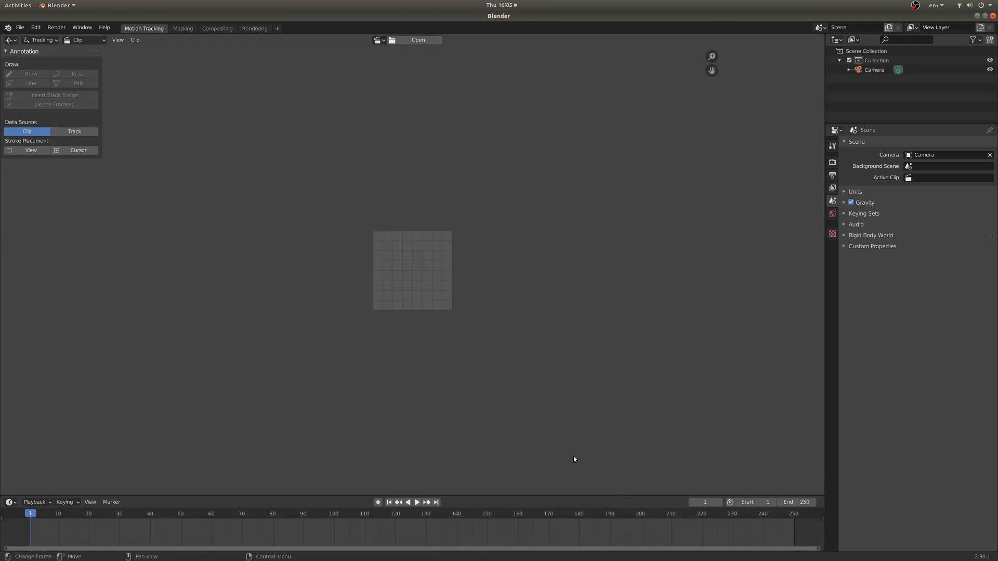
click(417, 42)
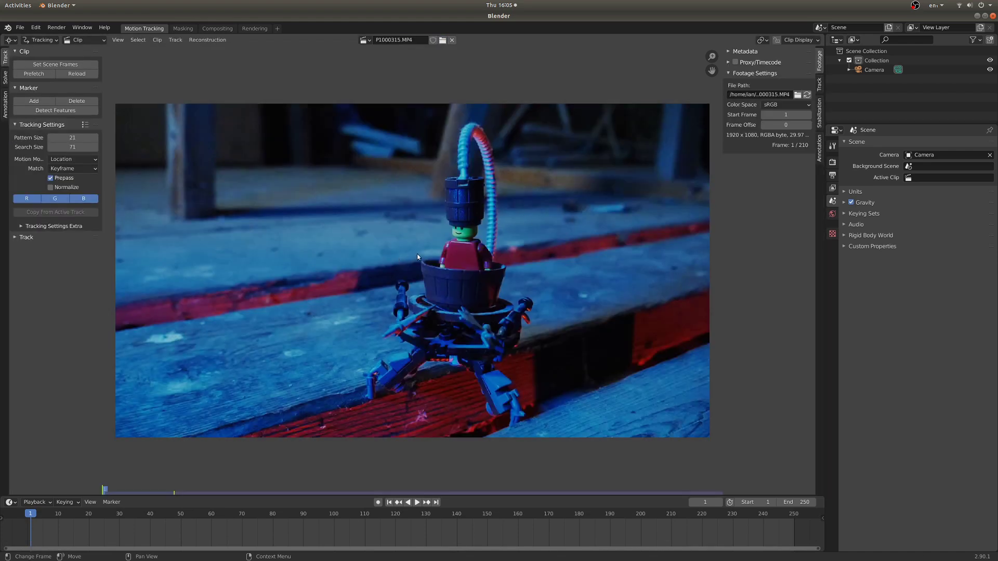
Play the clip, stop at frame 140, and make 140 the scene end frame
key(space)
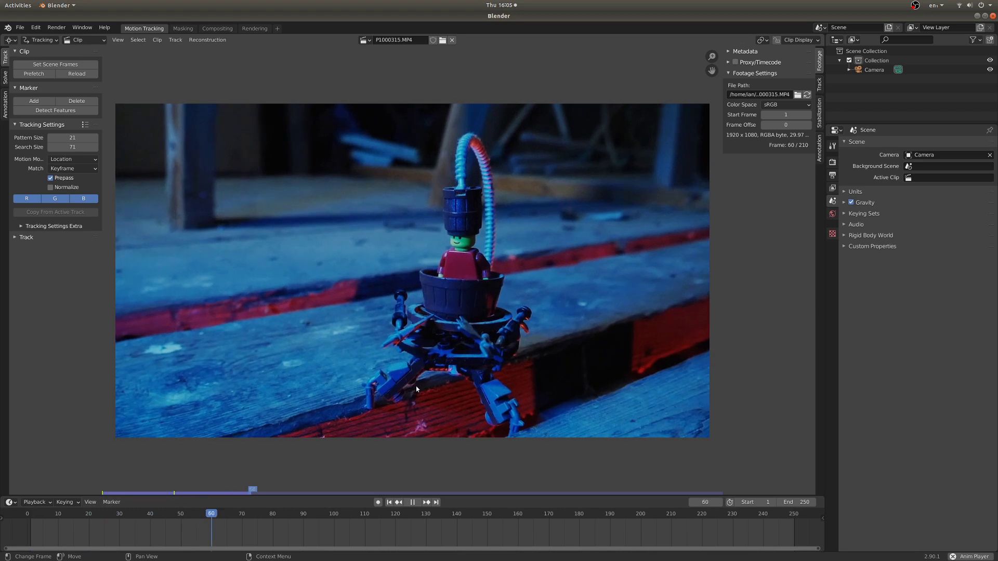
key(space)
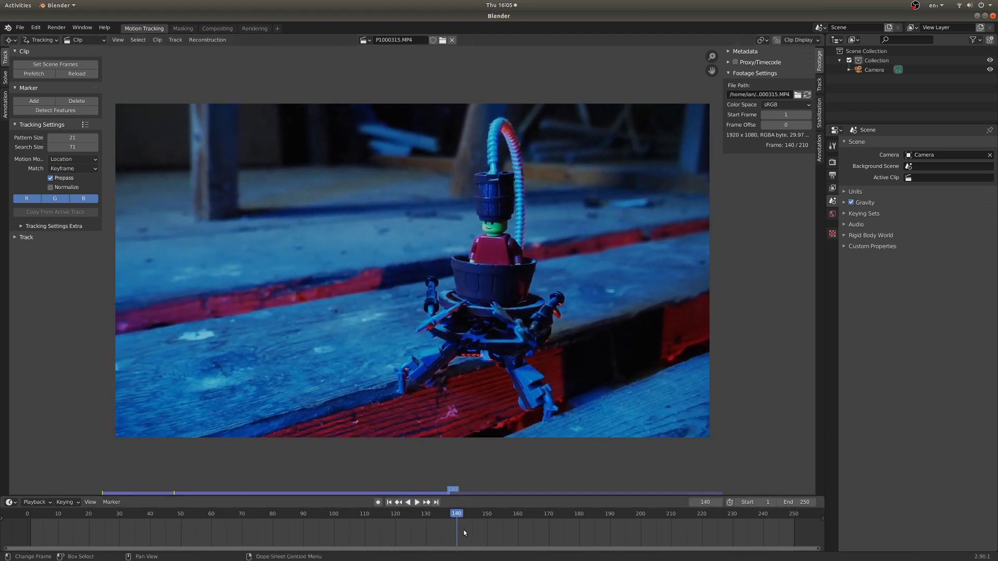
click(34, 502)
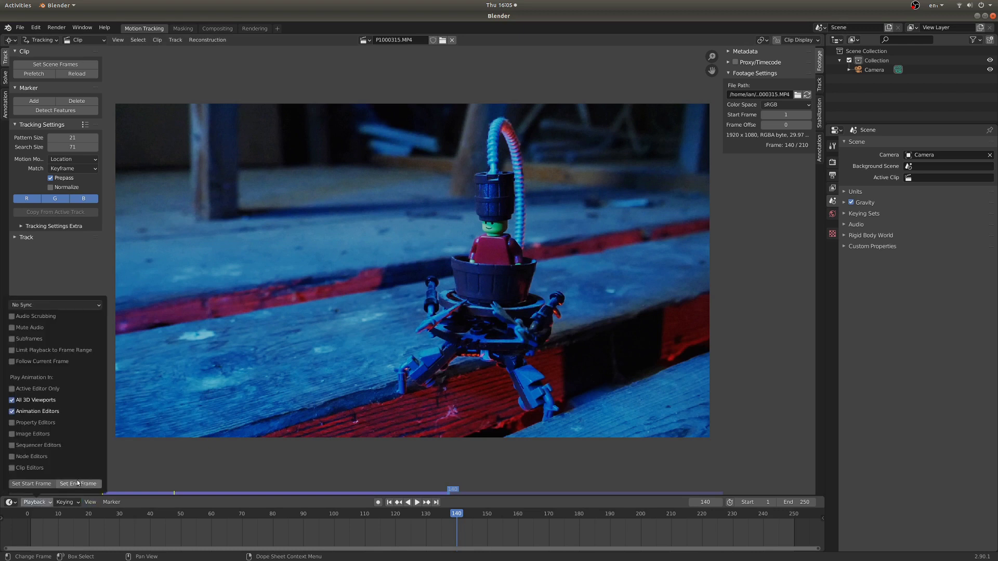
key(ctrl+End)
Scrub the timeline from frame 140 back through the early frames to review the footage
drag(452, 525, 326, 537)
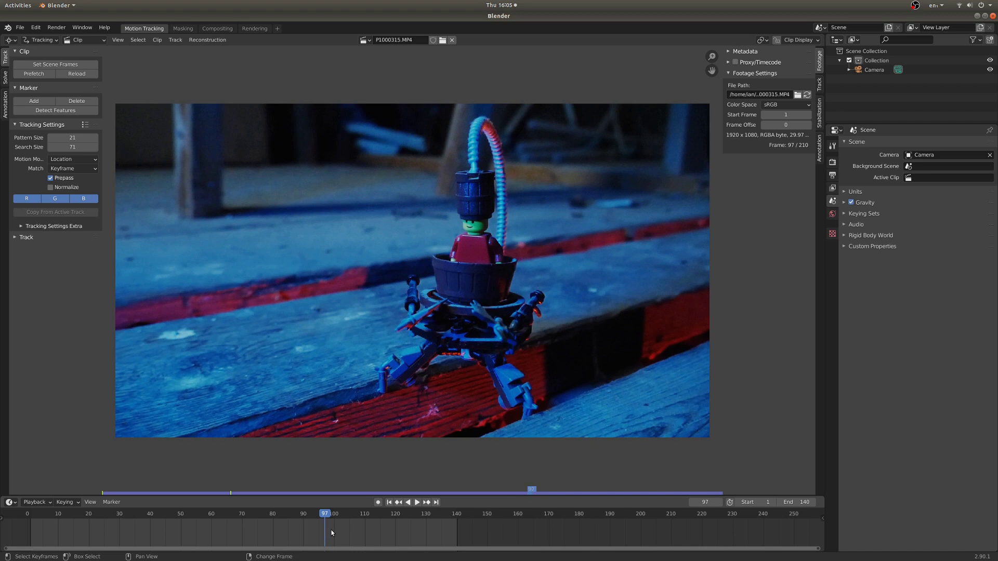
mouse_move(332, 532)
mouse_down()
mouse_move(318, 534)
mouse_move(360, 535)
mouse_move(186, 532)
mouse_move(334, 523)
mouse_up()
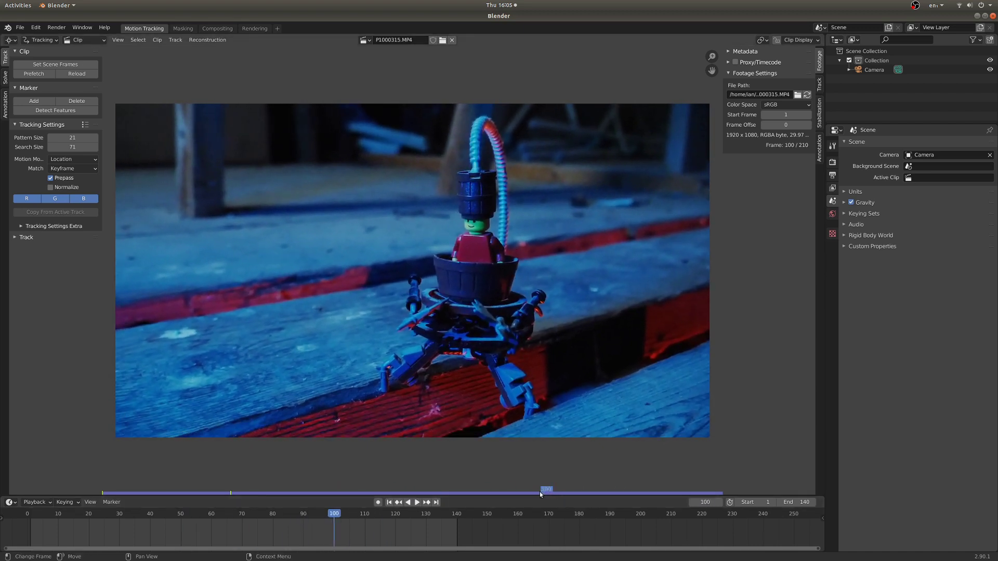
drag(539, 491, 425, 492)
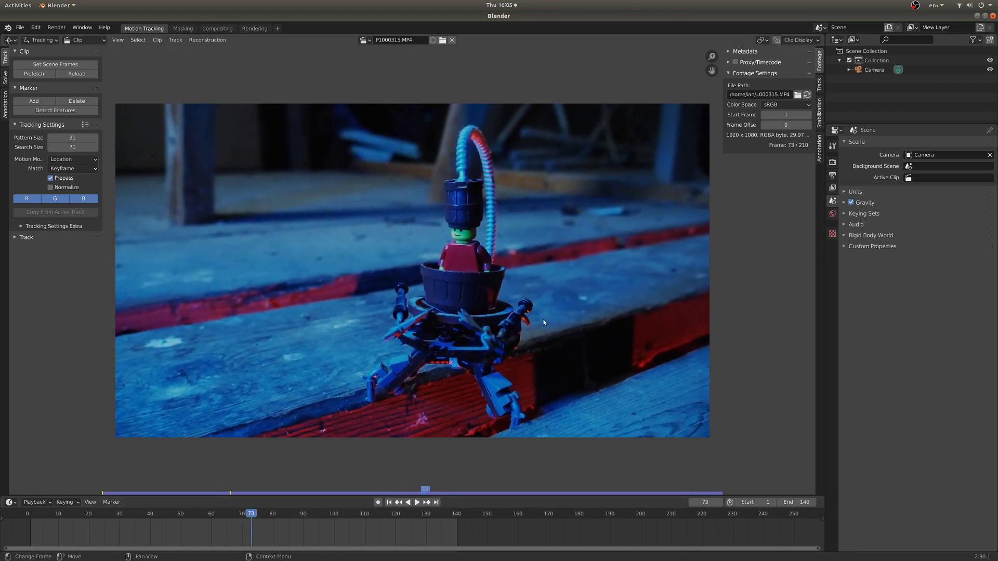
drag(422, 493, 531, 492)
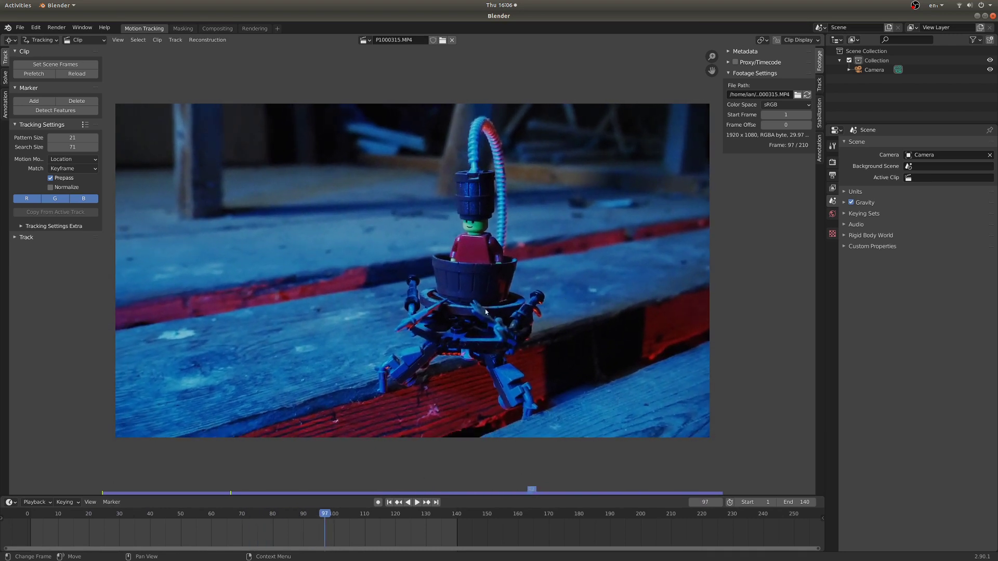
scroll(485, 309, down, 1)
Play the clip, fit it to the editor and zoom in, stopping at frame 39
key(space)
key(f)
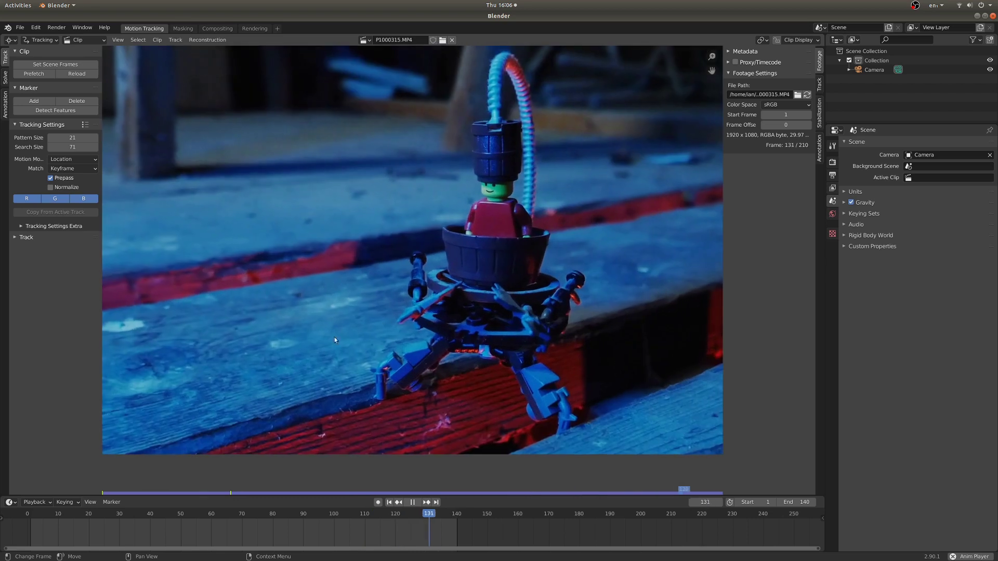
scroll(348, 361, down, 2)
scroll(452, 310, up, 2)
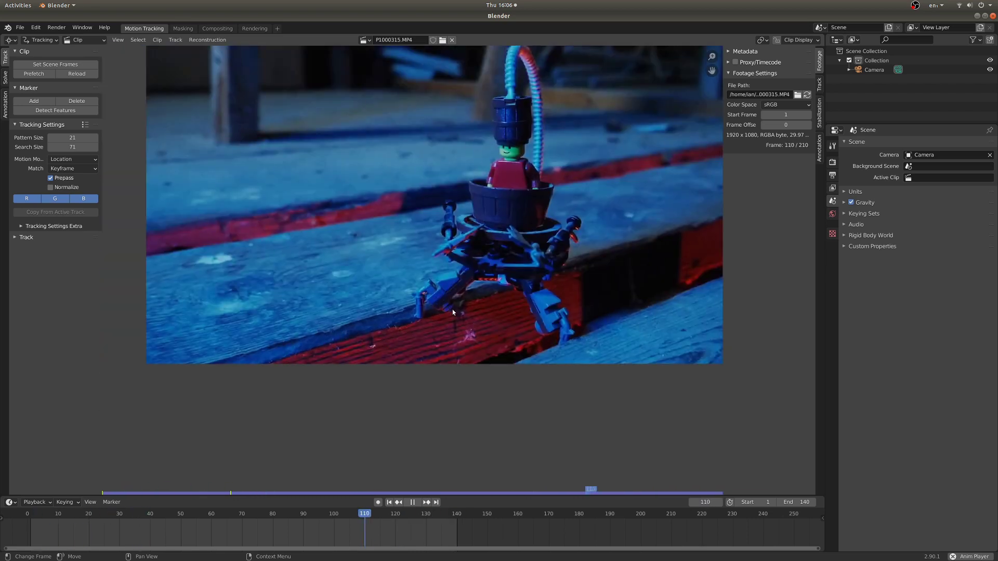
scroll(398, 281, down, 3)
scroll(386, 286, up, 1)
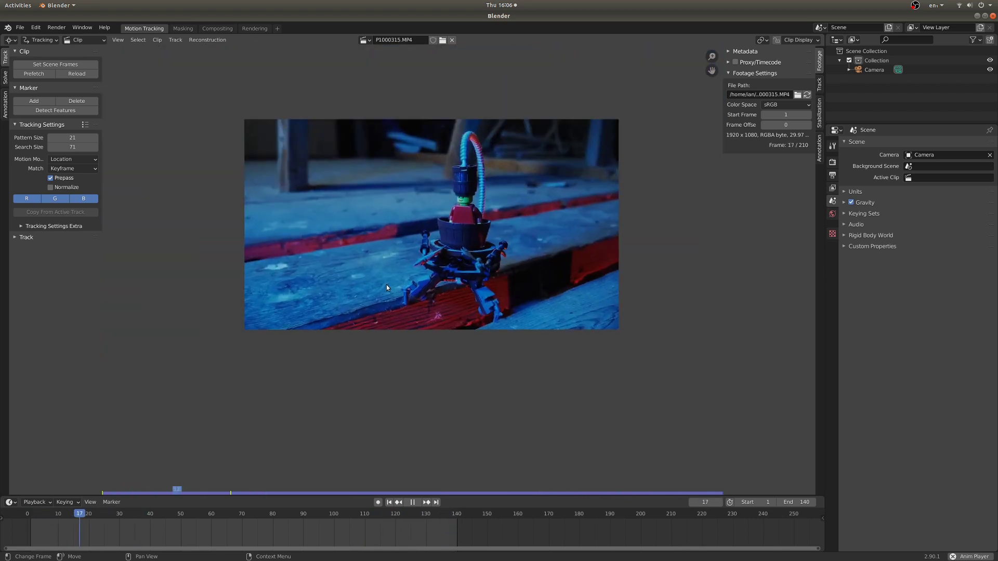
scroll(386, 287, up, 2)
key(space)
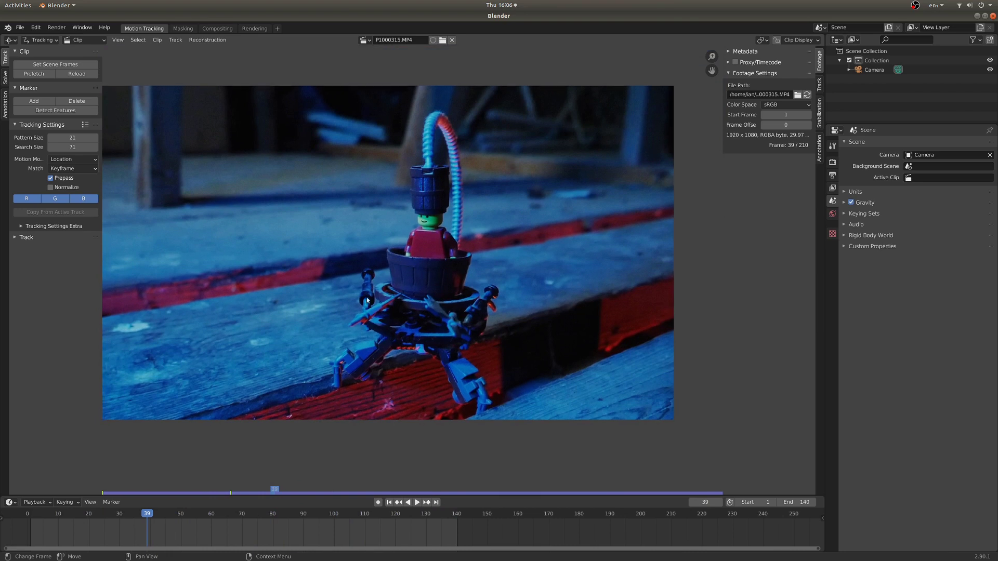
scroll(368, 301, up, 6)
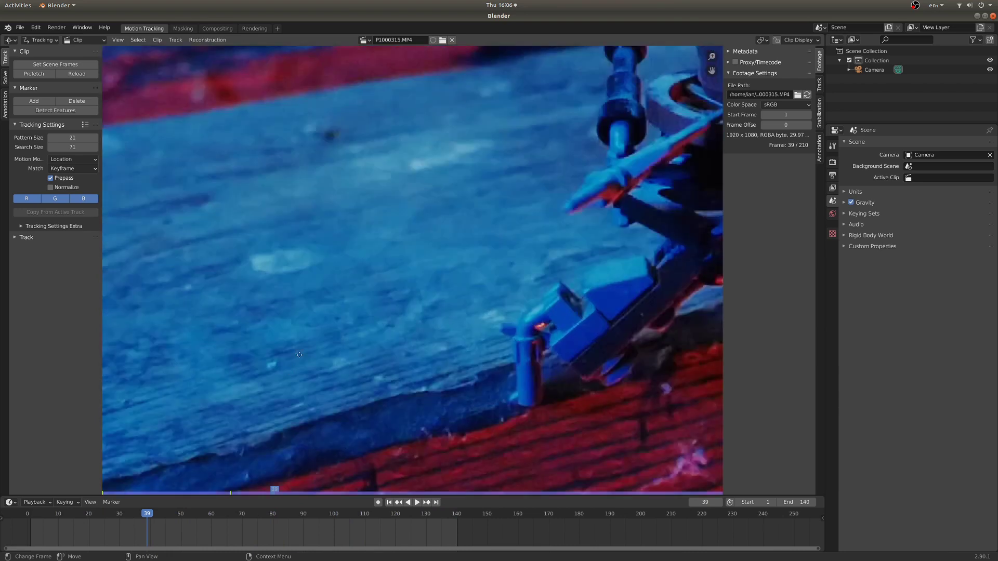
scroll(360, 320, up, 2)
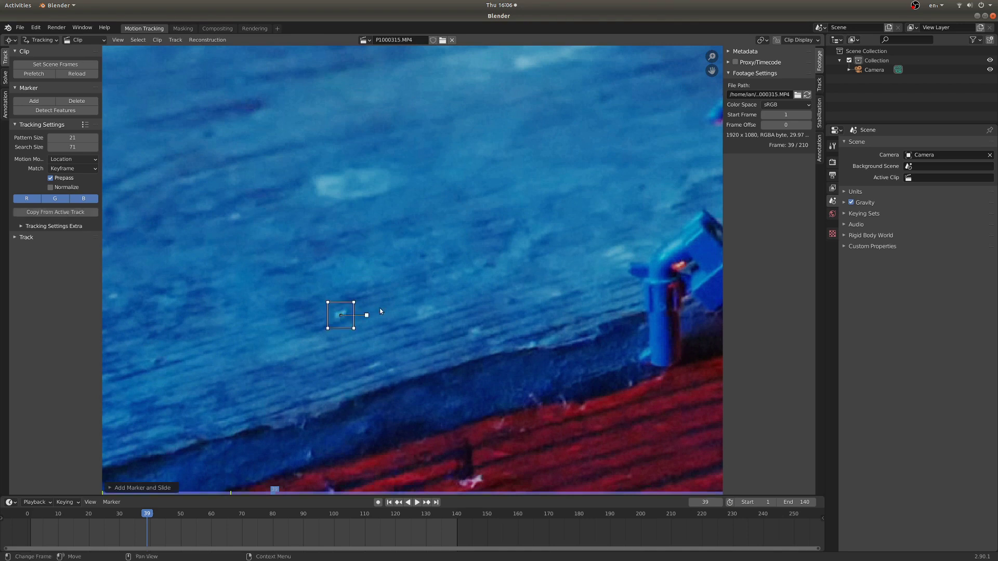
Track the plank marker forward to frame 140 and backward to frame 1
click(20, 237)
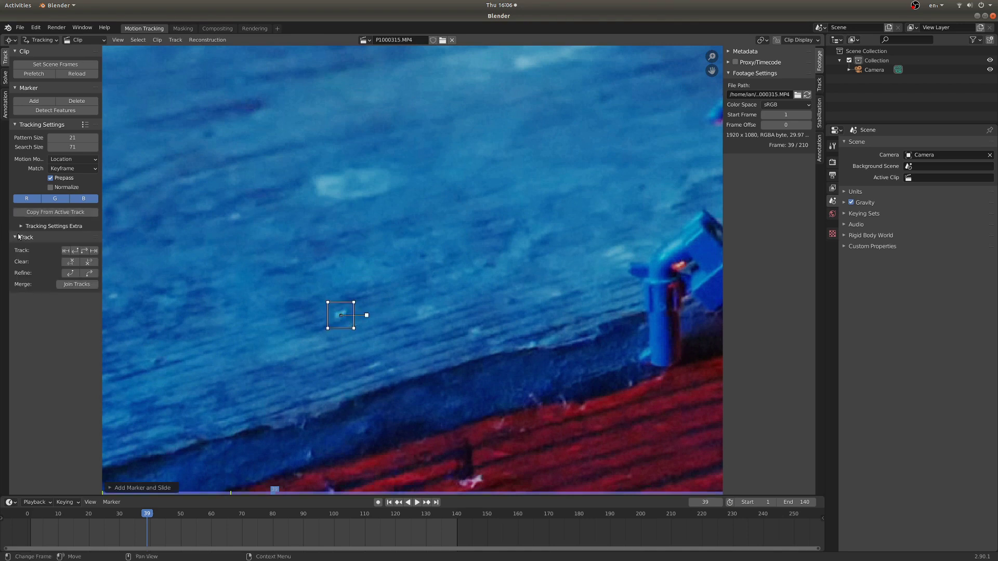
click(84, 252)
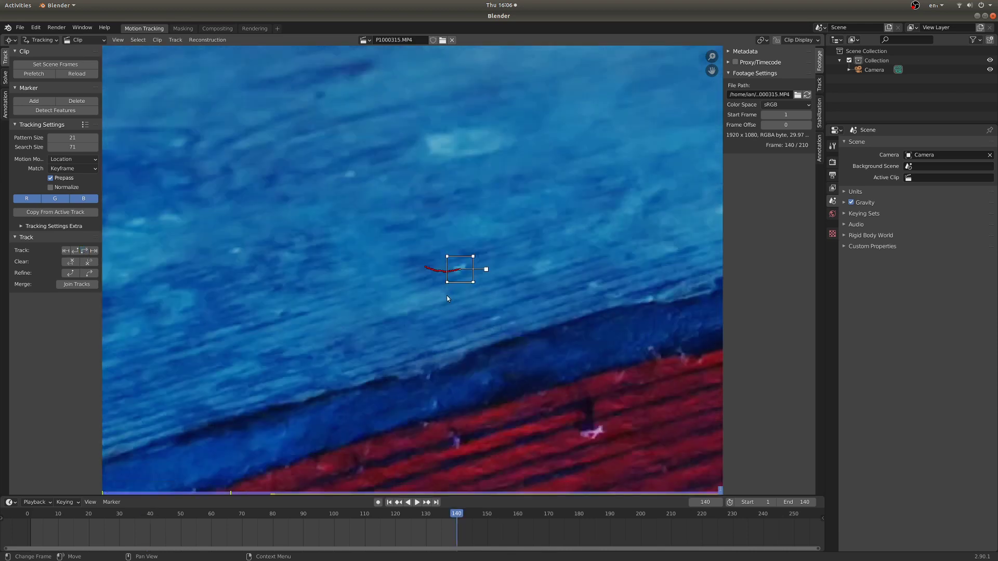
drag(280, 493, 272, 494)
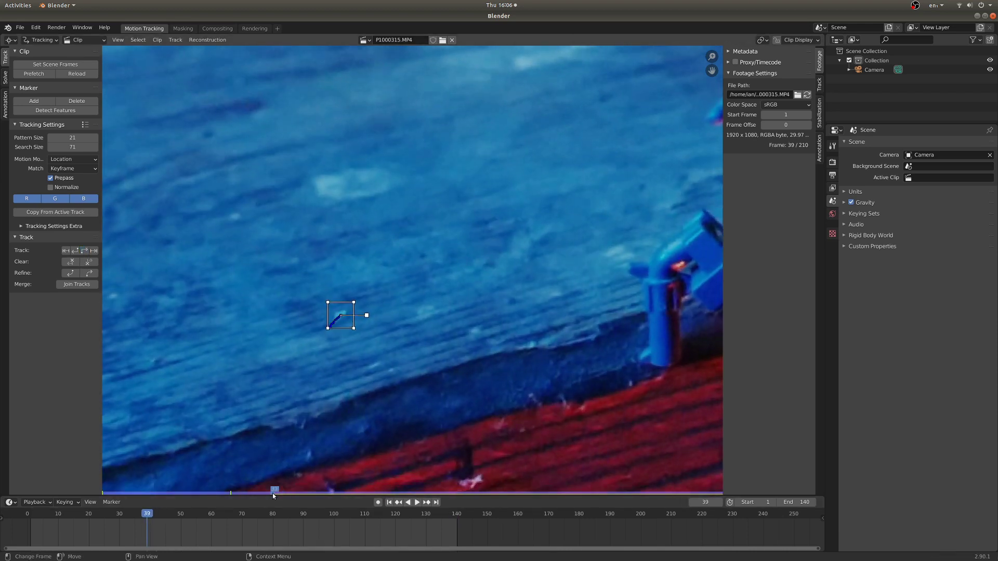
click(75, 252)
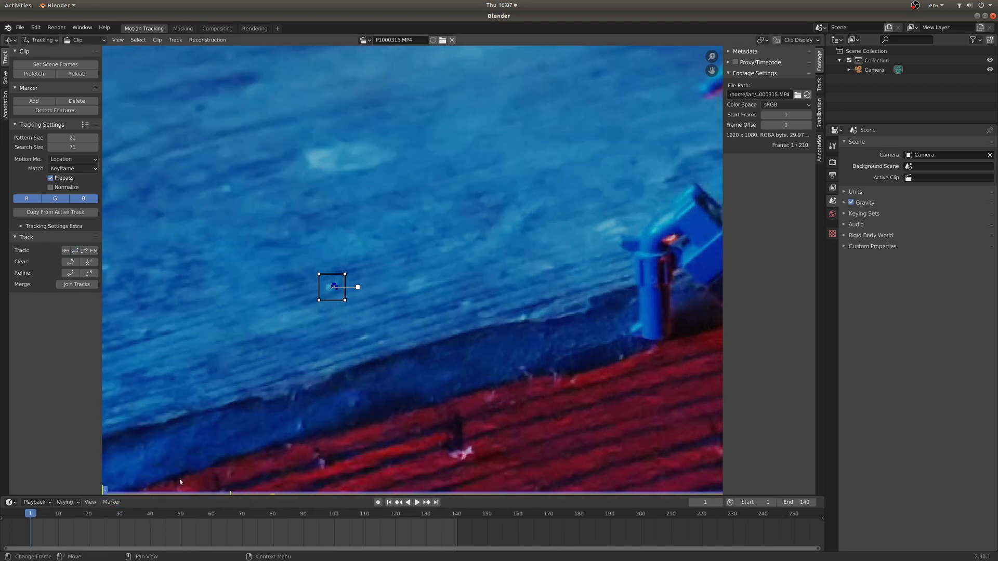
drag(107, 491, 154, 492)
key(ctrl+t)
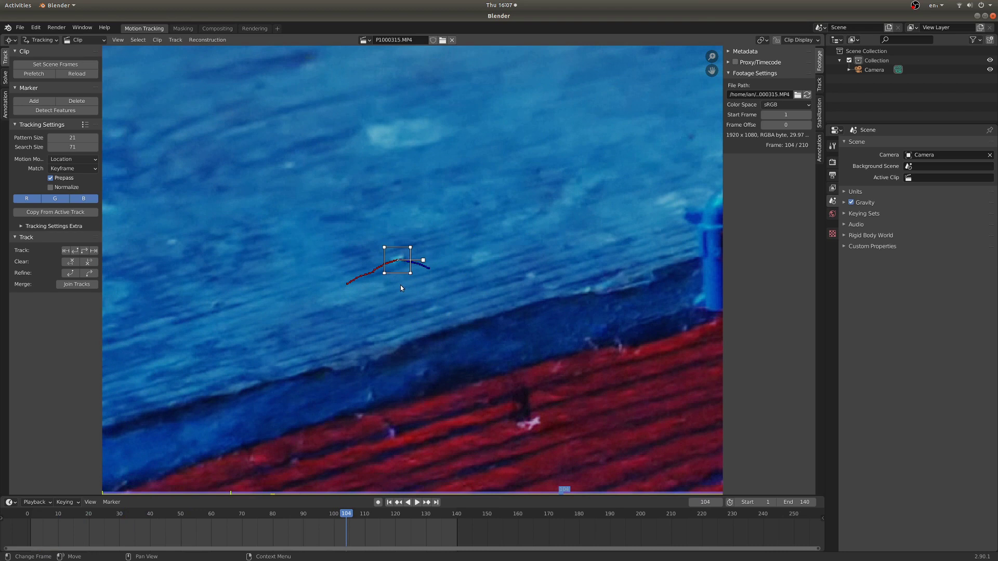
Lock the view to the marker and play the clip to check the track, stopping at frame 59
key(l)
key(space)
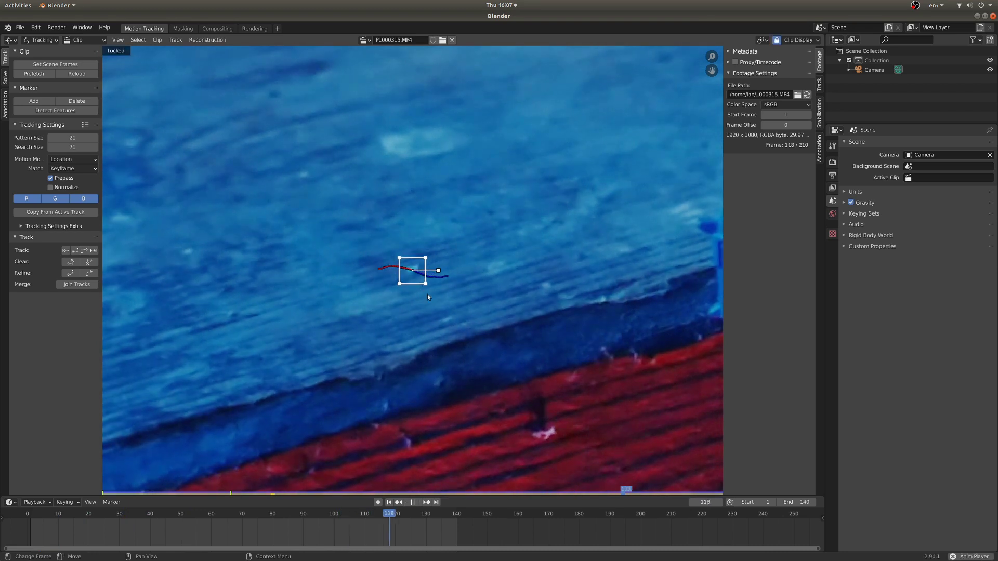
scroll(436, 253, up, 4)
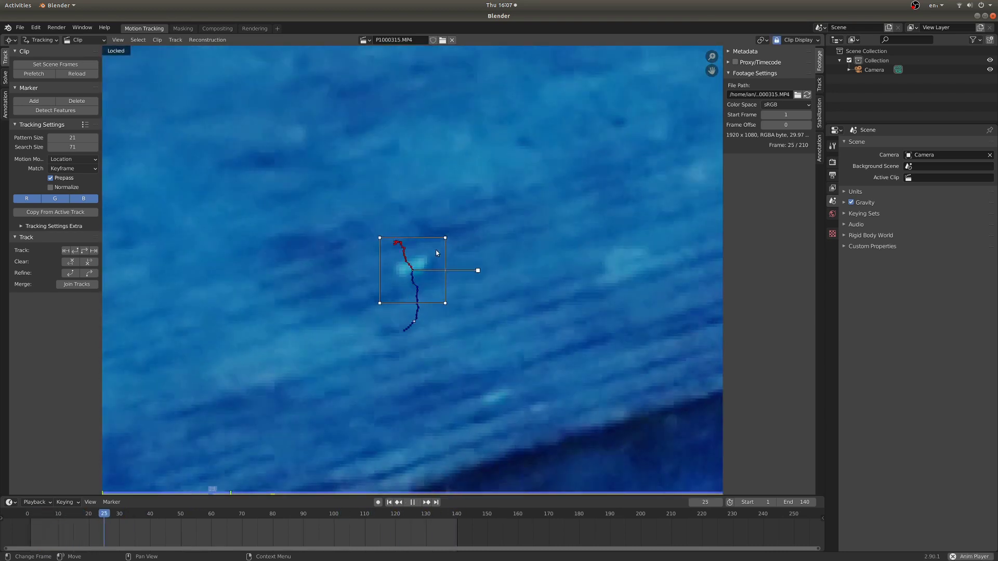
scroll(409, 288, down, 10)
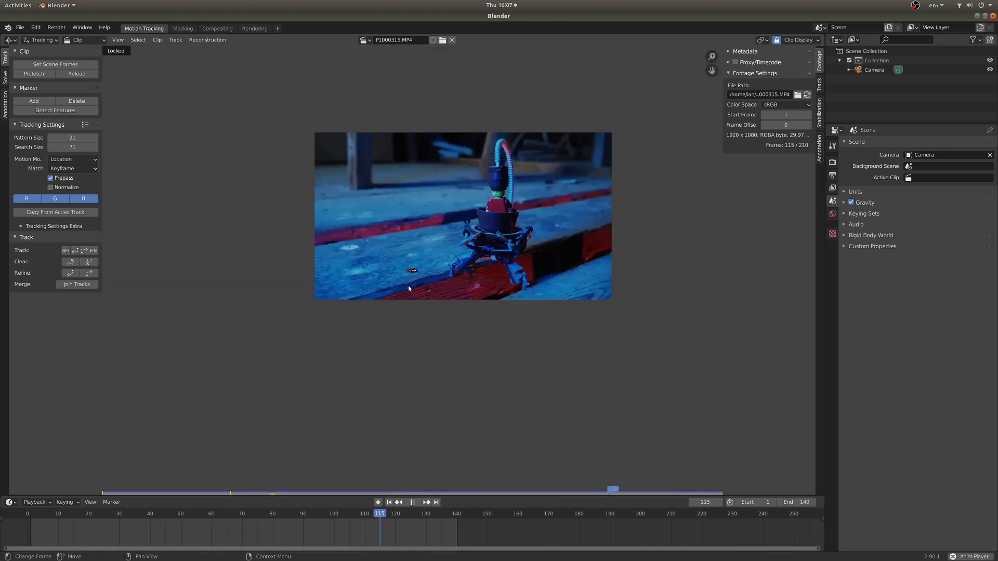
scroll(411, 281, up, 8)
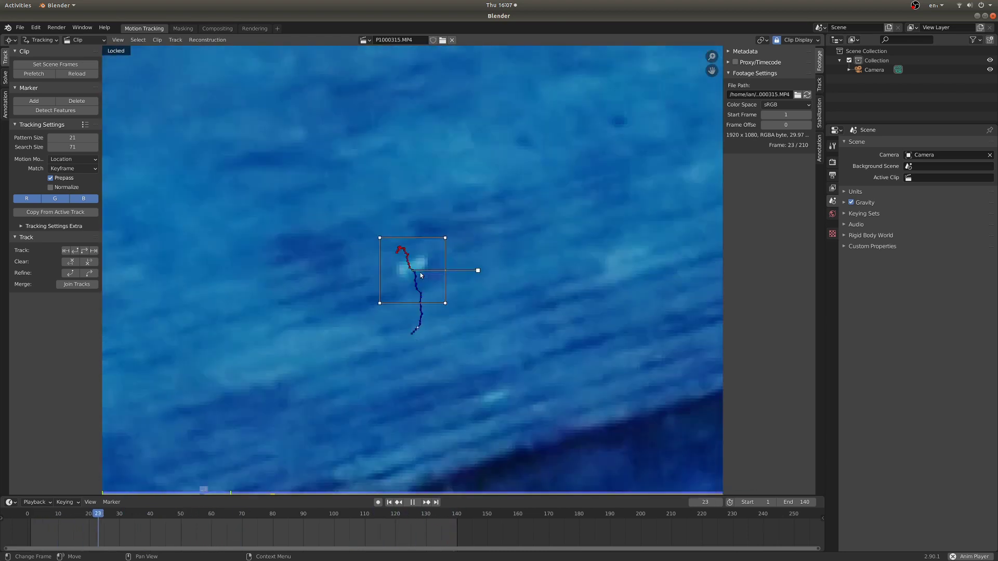
scroll(443, 292, down, 8)
key(space)
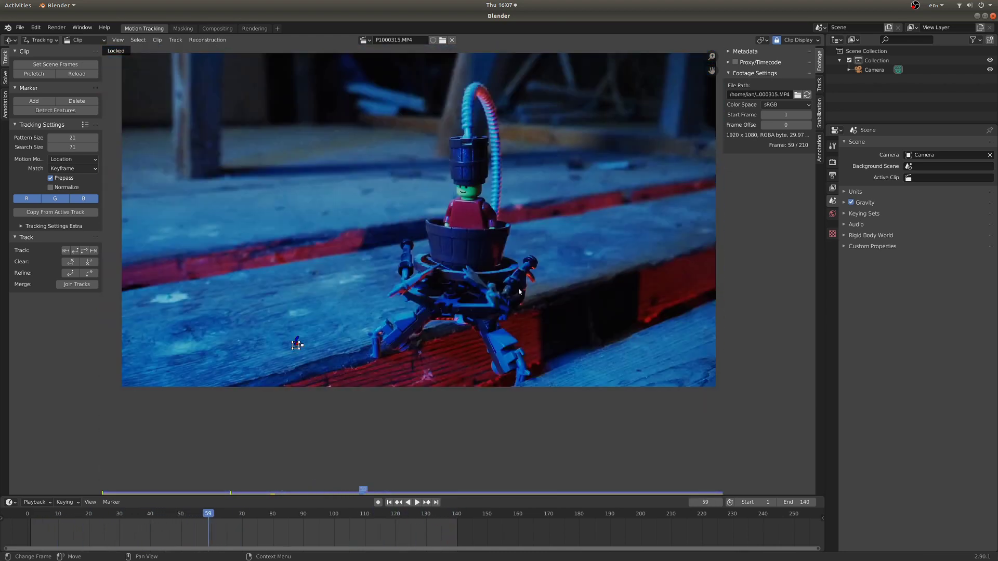
scroll(507, 309, up, 8)
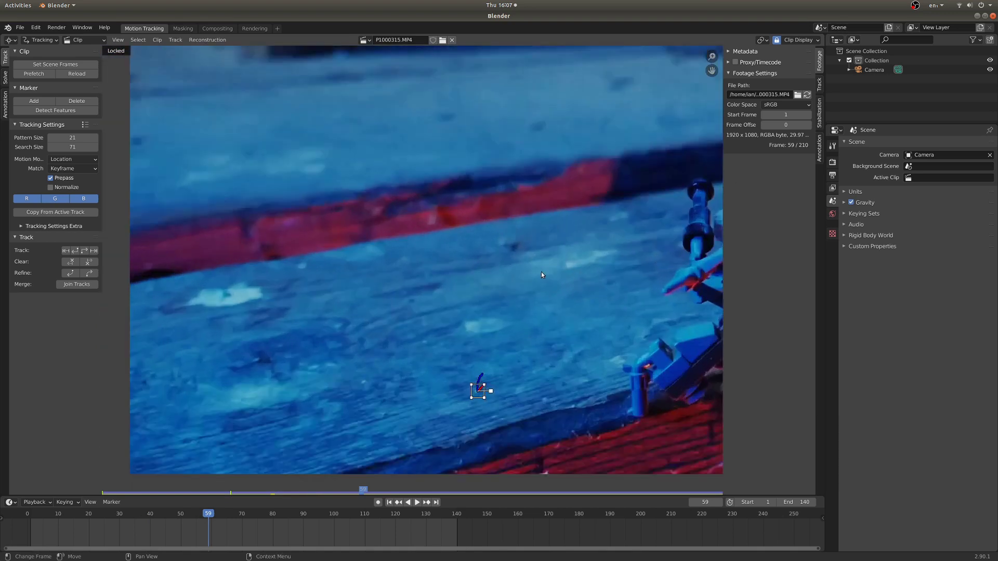
Add a marker on the dark background edge left of the figure and track it forward from frame 25
ctrl+click(316, 273)
scroll(461, 275, down, 5)
key(ctrl+t)
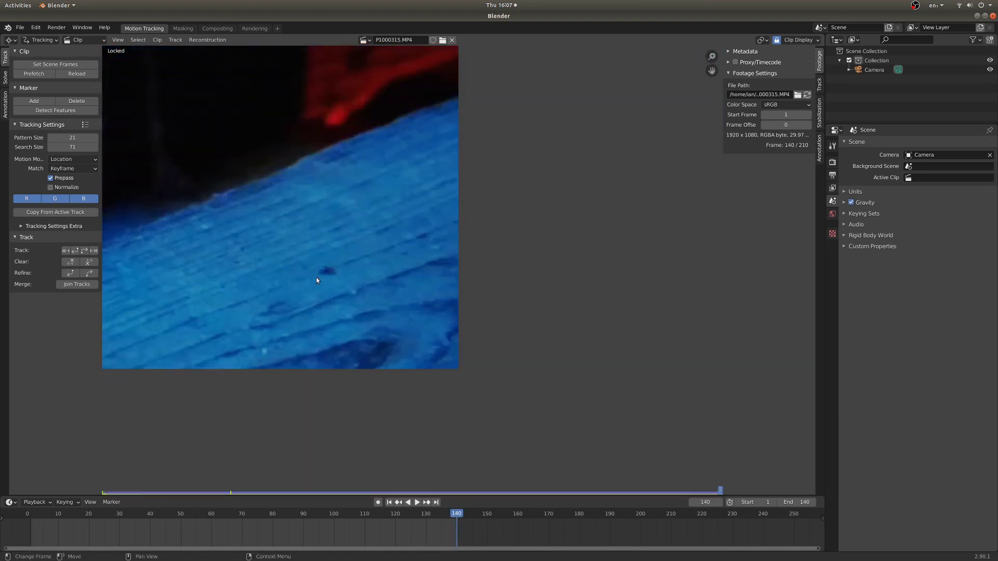
scroll(389, 331, up, 4)
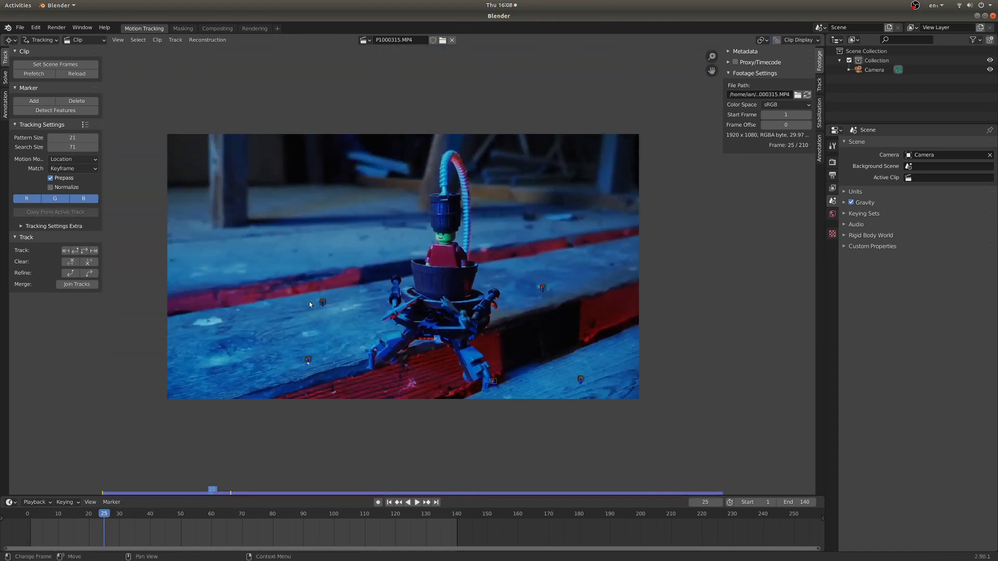
scroll(391, 325, up, 1)
scroll(494, 259, down, 1)
scroll(421, 314, up, 7)
scroll(411, 323, down, 6)
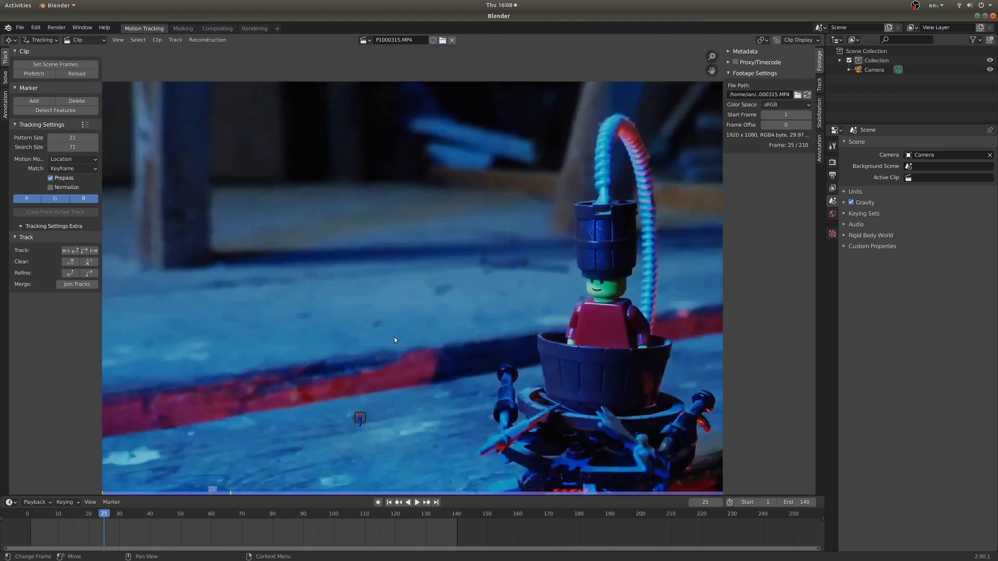
scroll(395, 333, up, 7)
scroll(431, 250, up, 2)
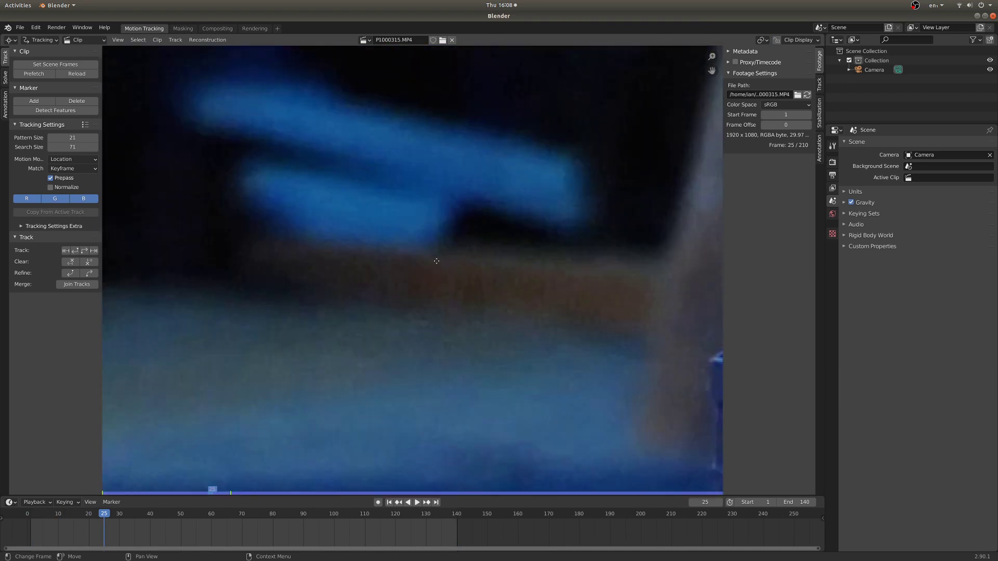
scroll(468, 286, up, 1)
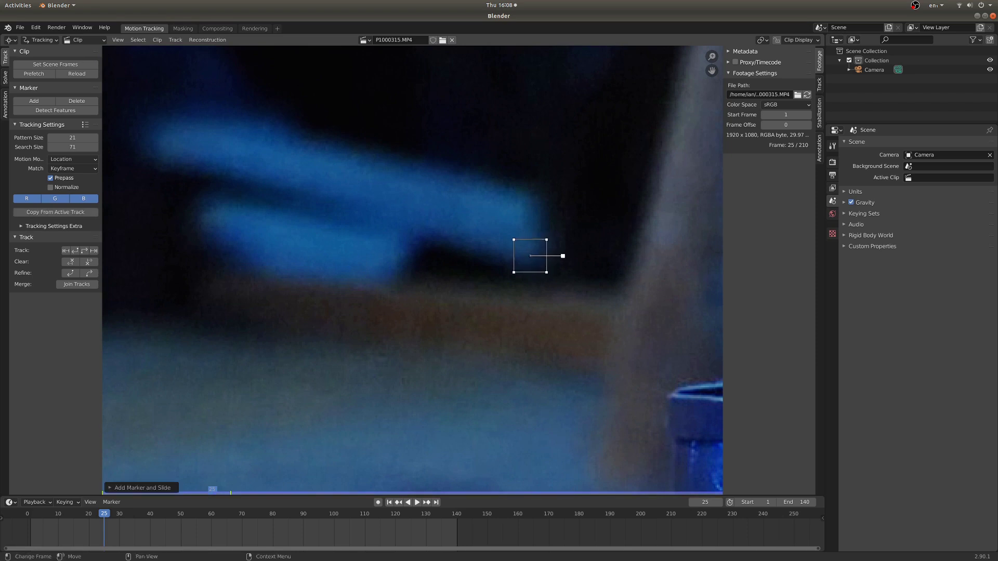
Finish tracking the new marker to frame 140, review its playback, and show the active track's settings
key(ctrl+t)
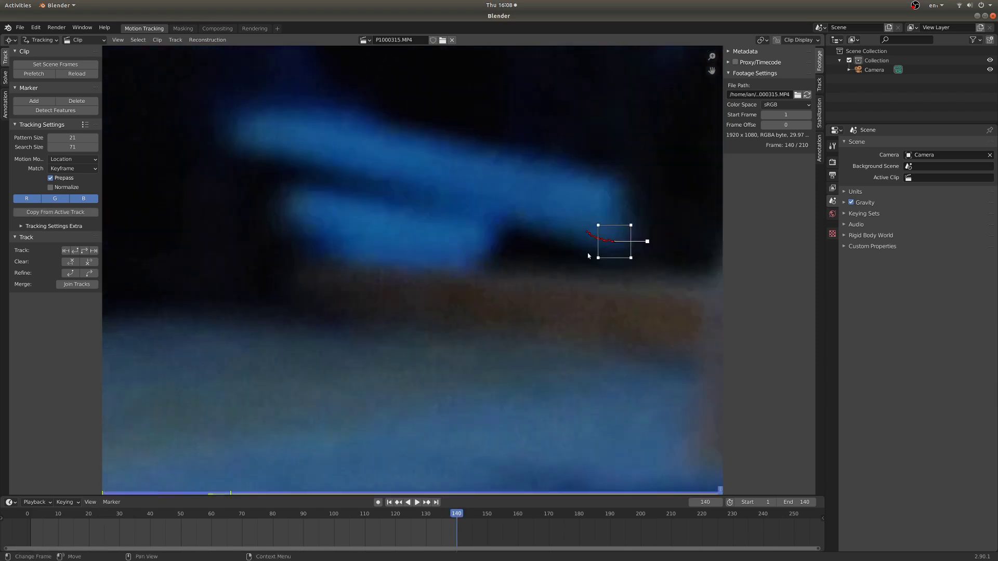
key(l)
key(space)
key(f)
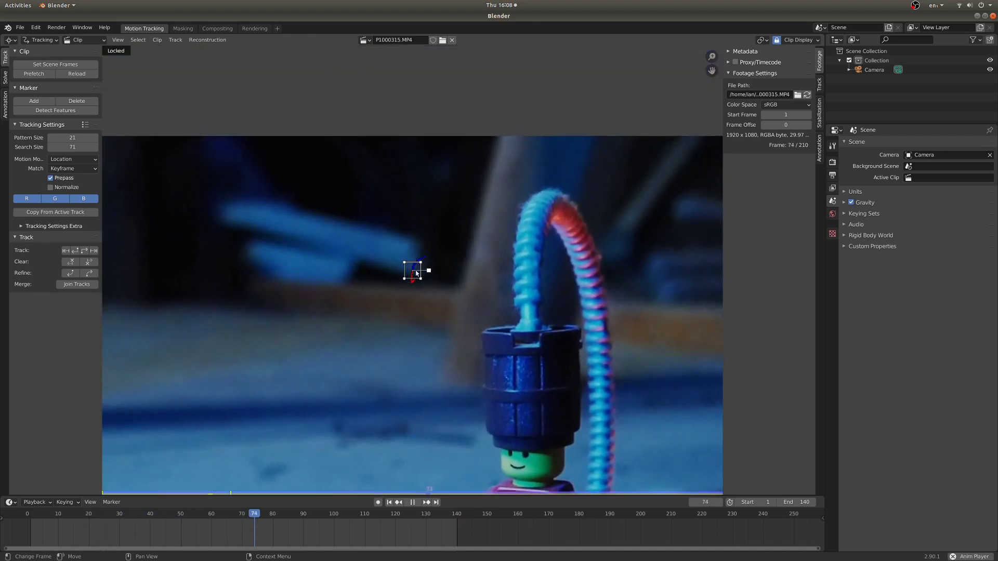
scroll(424, 275, up, 4)
scroll(539, 228, up, 2)
key(space)
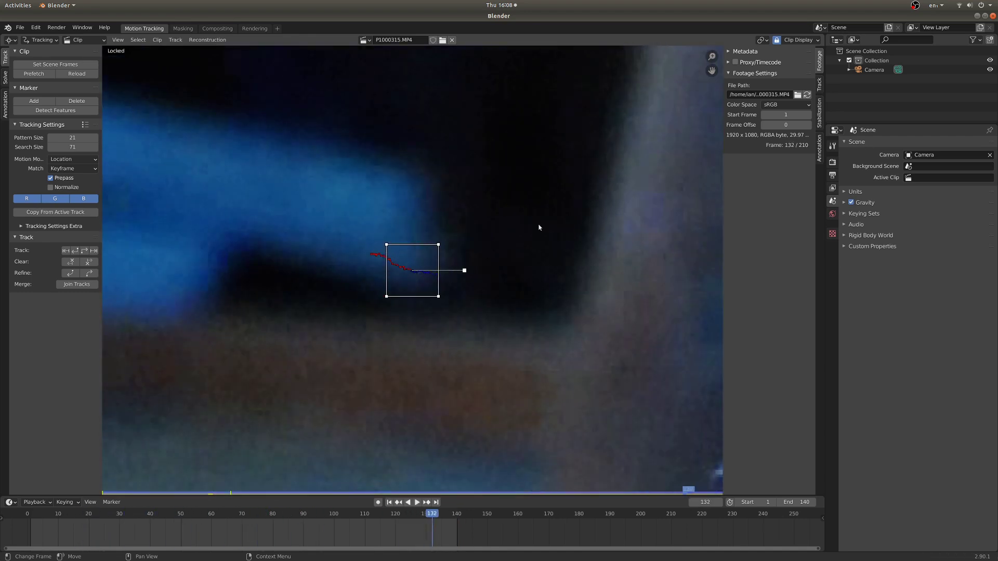
click(820, 84)
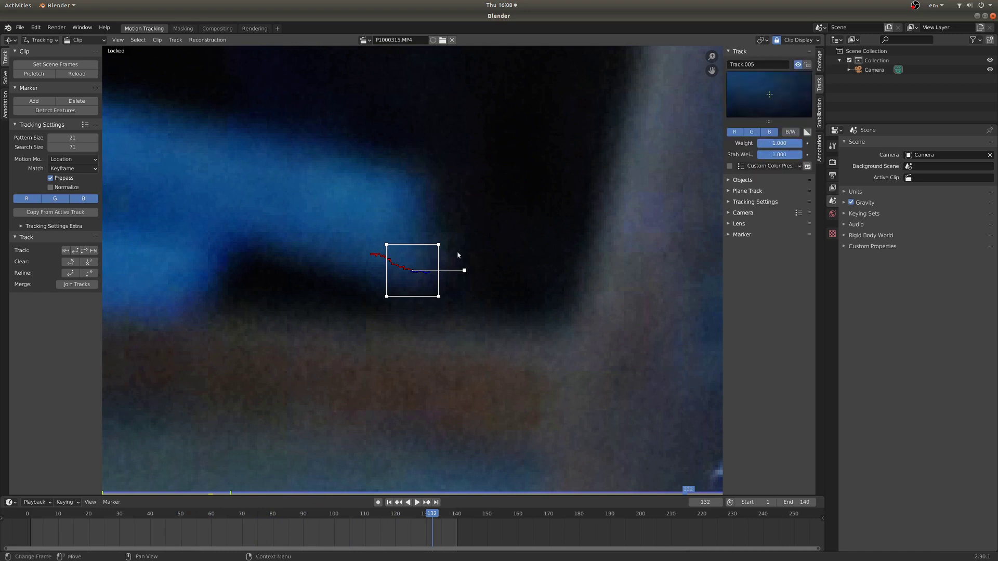
Review the track in reverse, revert its weight to 1.000, and track the markers to the end
scroll(422, 281, down, 4)
scroll(426, 300, up, 4)
key(shift+ctrl+space)
scroll(416, 270, down, 4)
scroll(416, 271, up, 3)
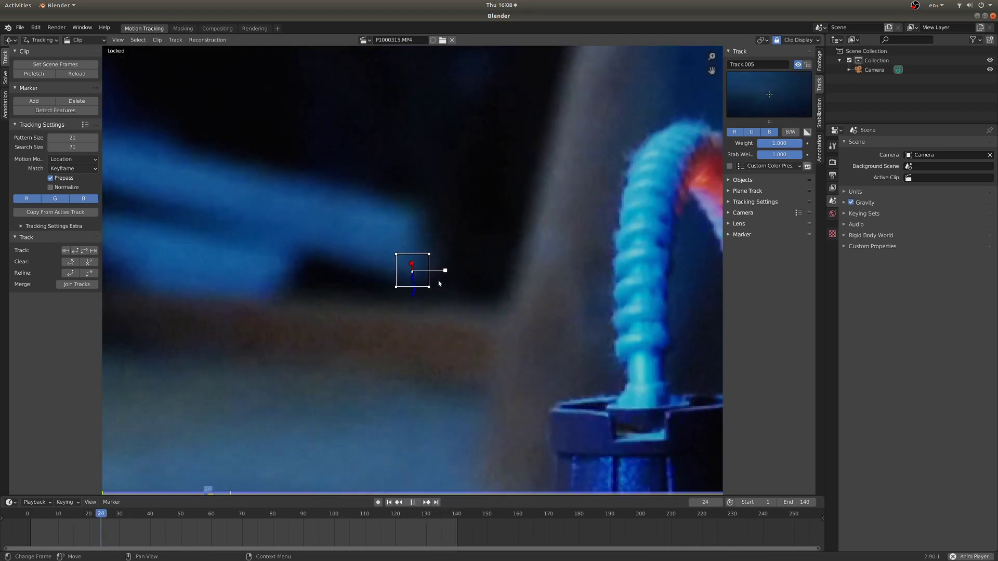
drag(795, 143, 778, 148)
key(ctrl+z)
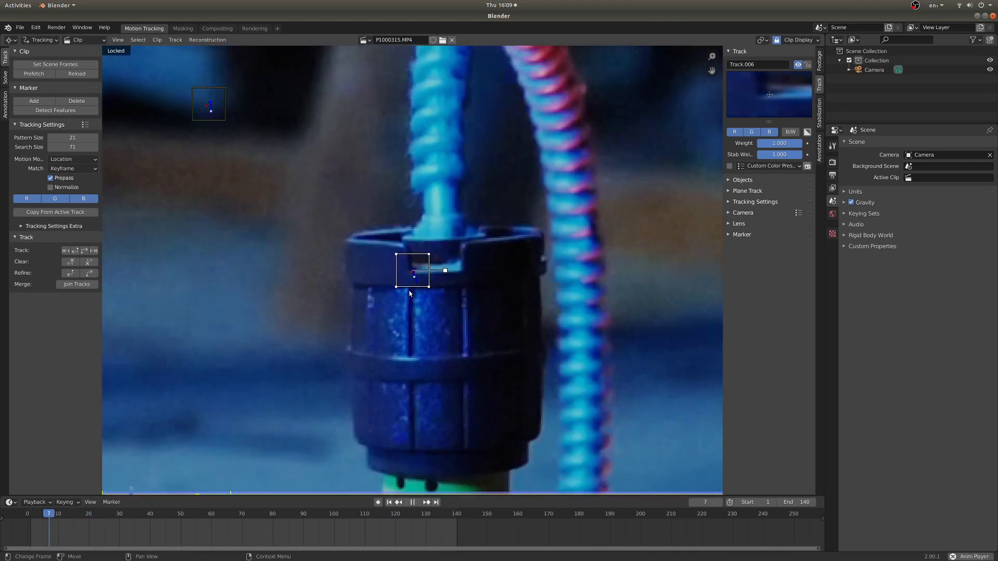
scroll(394, 353, down, 3)
key(space)
key(ctrl+t)
scroll(356, 262, up, 4)
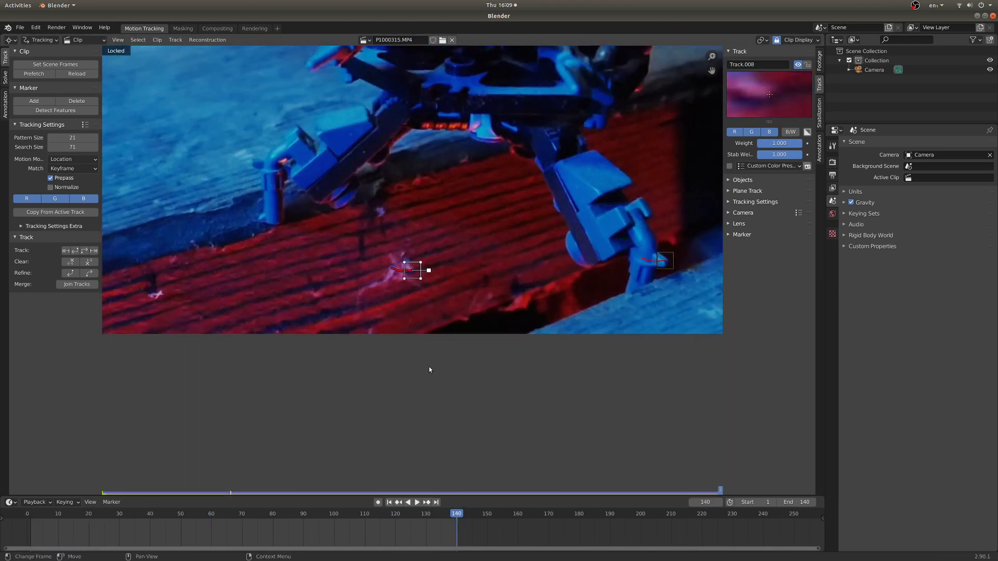
Add more markers on the planks and figure and track them through the clip
click(392, 313)
scroll(479, 266, up, 4)
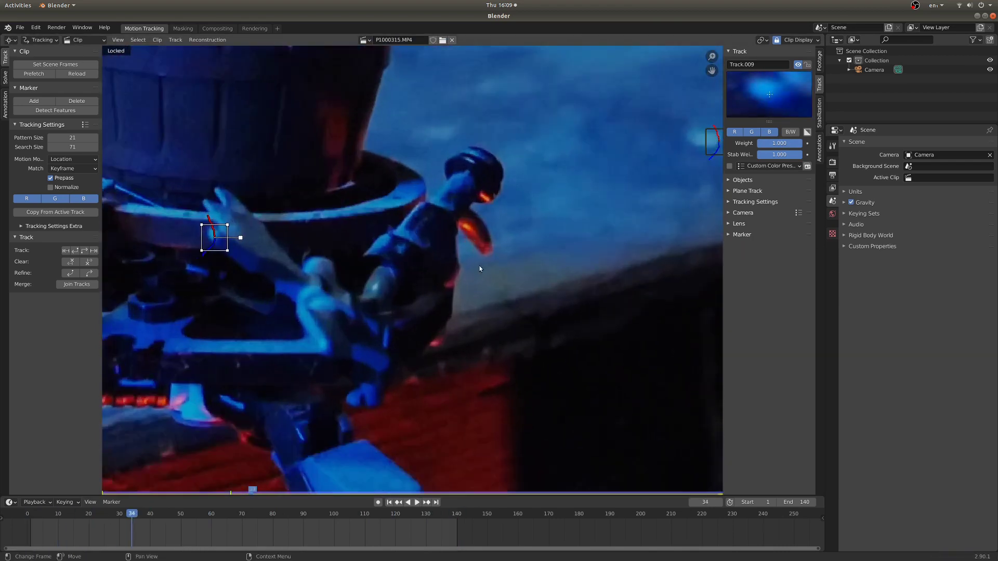
key(space)
scroll(422, 234, down, 4)
key(space)
scroll(452, 262, up, 3)
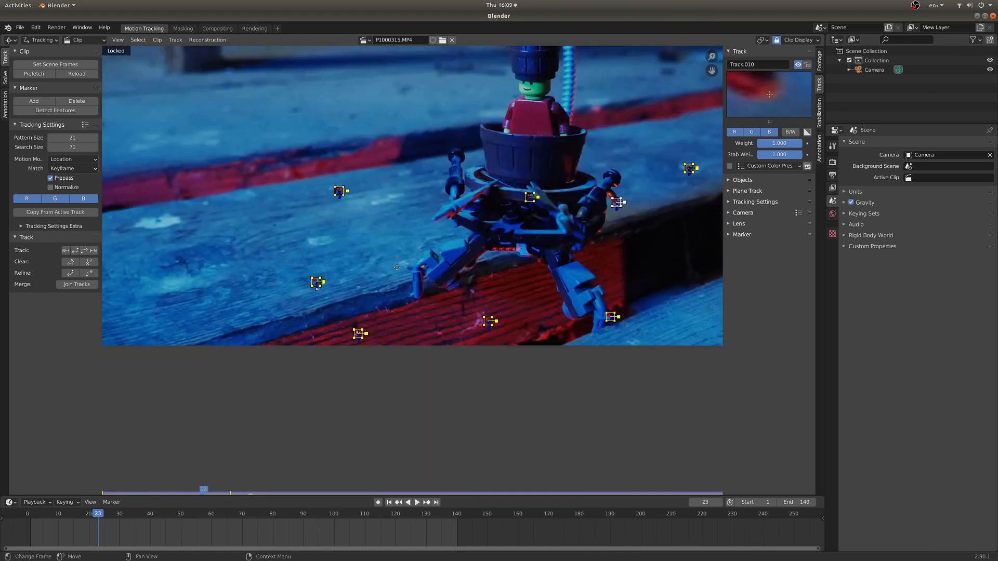
key(l)
key(space)
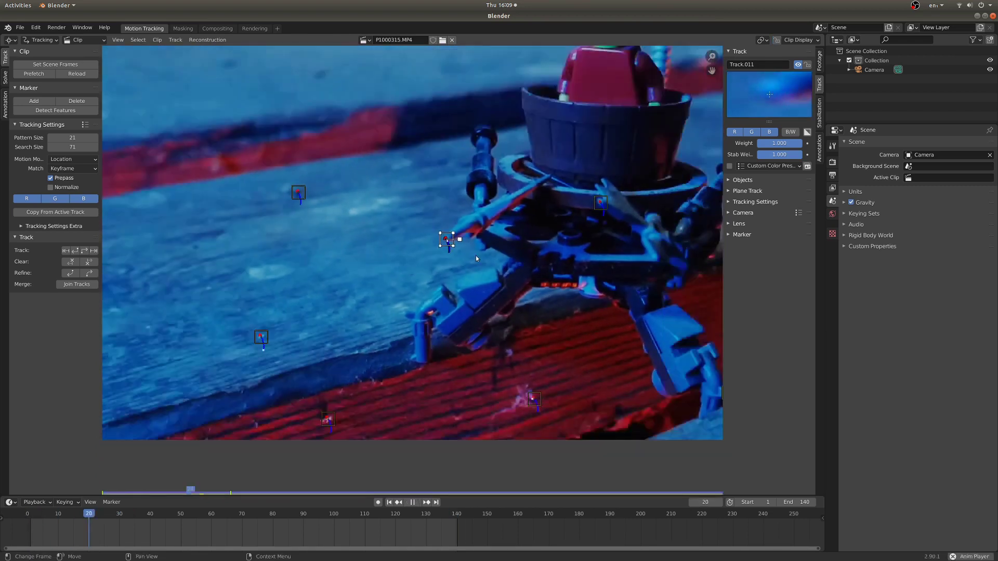
key(space)
scroll(376, 158, up, 4)
key(space)
scroll(448, 310, down, 4)
scroll(205, 346, up, 5)
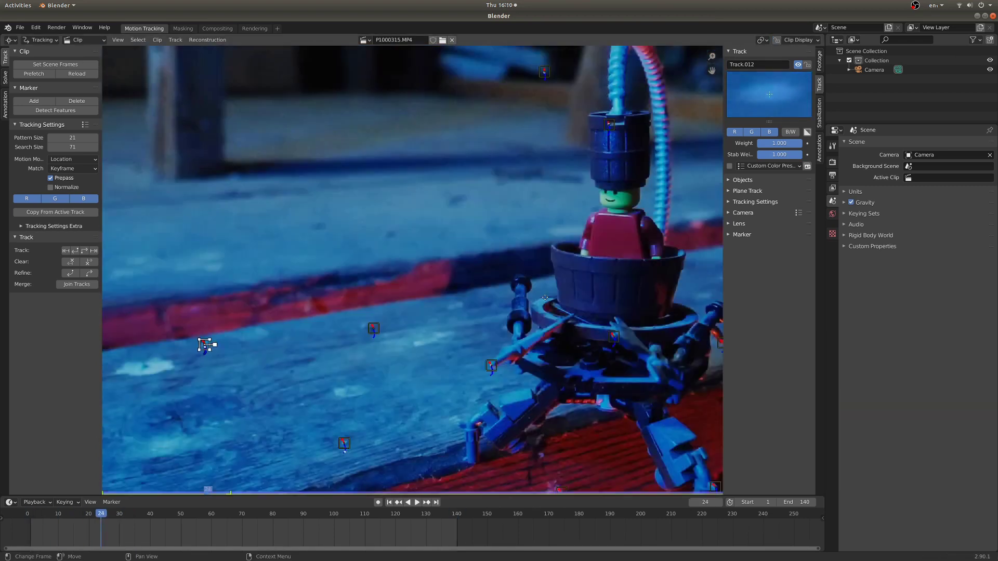
Return to the first frame, scrub to check all tracks, and show the camera-solve settings
key(shift+Left)
scroll(424, 300, down, 6)
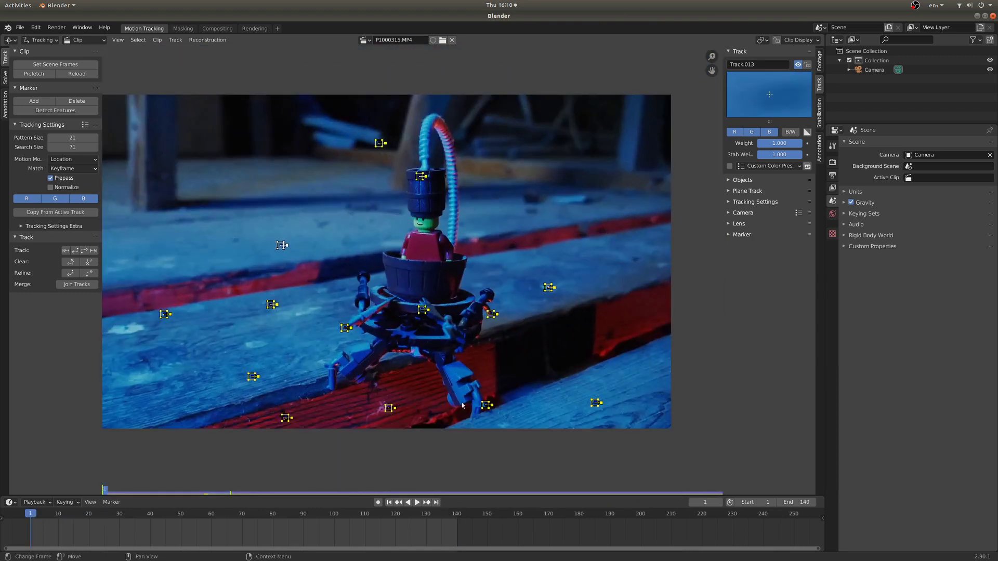
drag(246, 493, 379, 205)
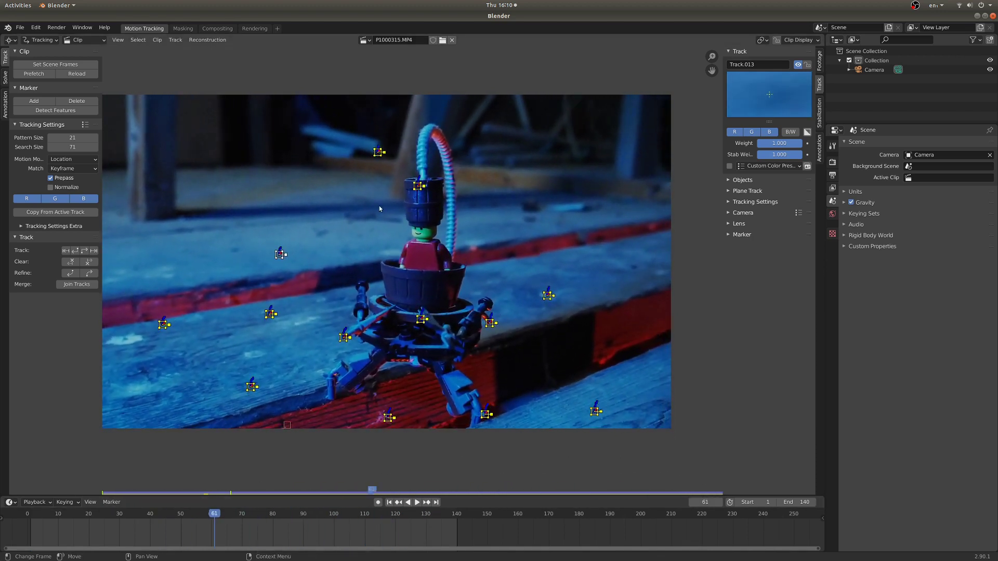
click(6, 78)
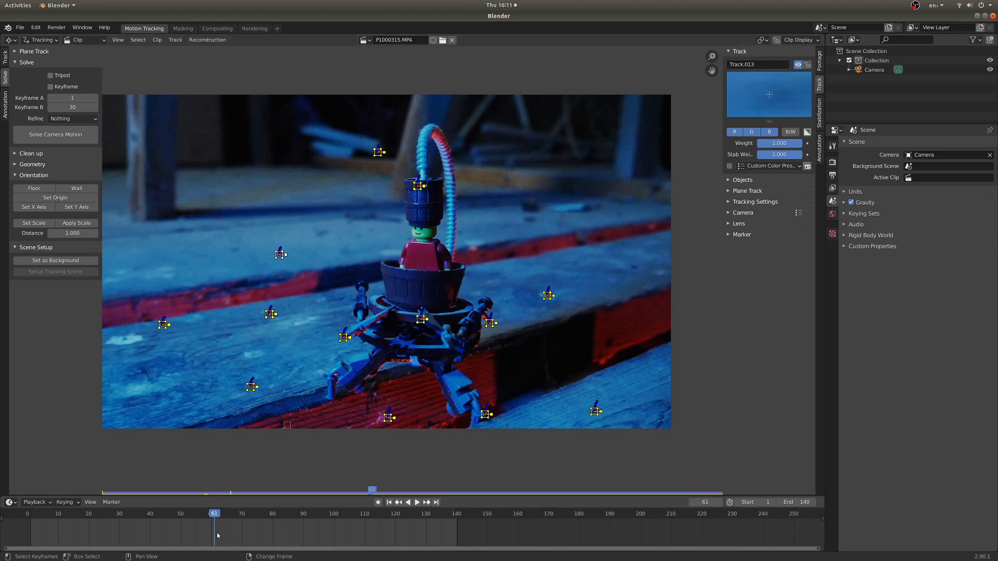
Scrub the clip to pick solve keyframes and set Keyframe A to 70
drag(217, 535, 420, 524)
drag(301, 517, 246, 515)
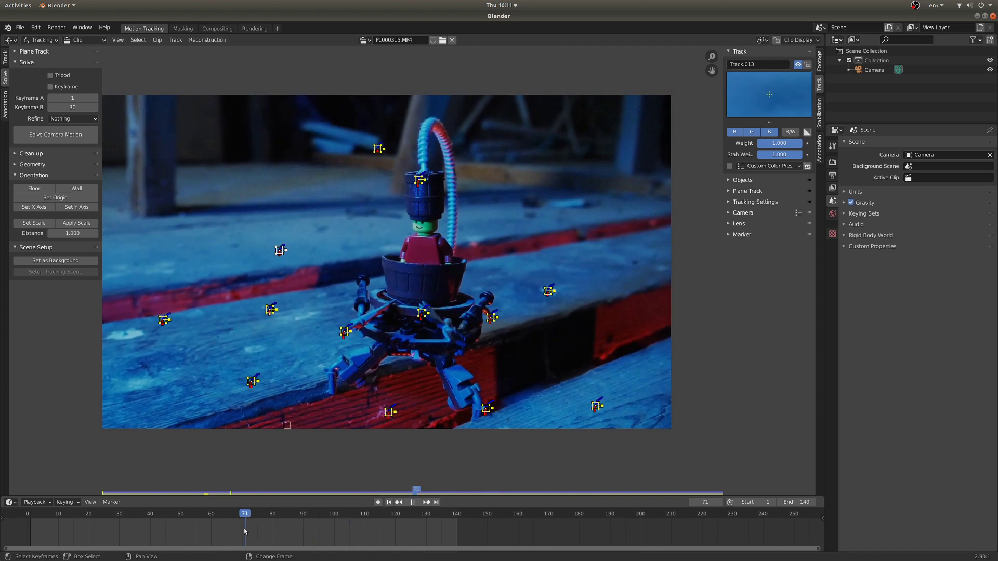
click(74, 99)
text(70)
key(Return)
Play to frame 116 and set Keyframe B to 116
key(space)
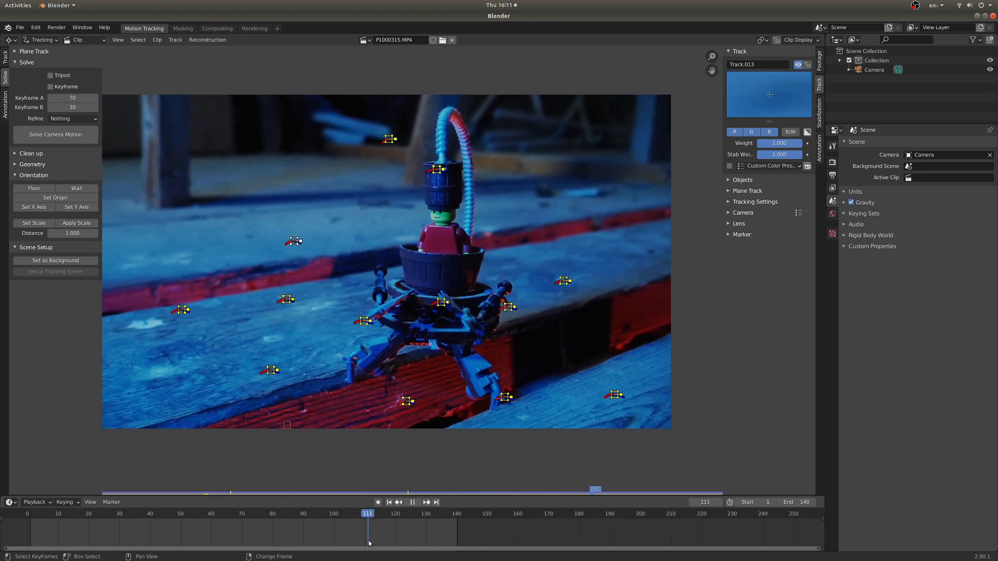
drag(368, 544, 384, 544)
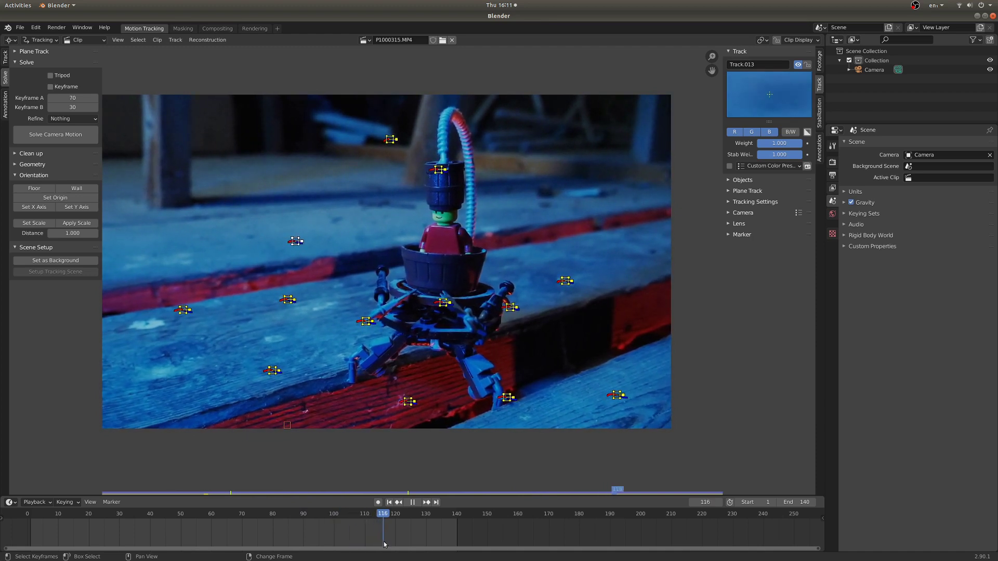
key(space)
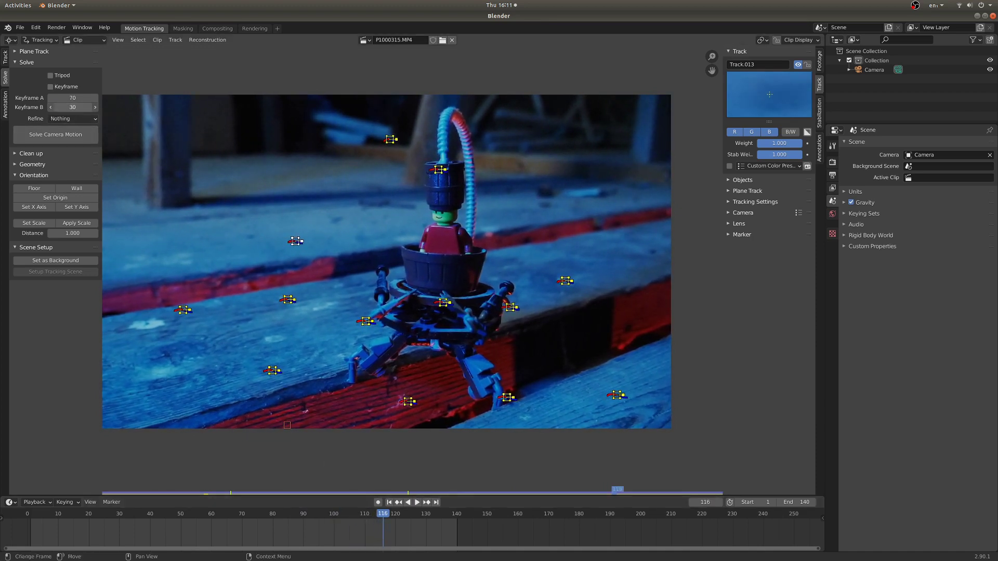
click(78, 108)
text(116)
key(Return)
Set Refine to Focal Length and solve the camera motion, reaching 0.25 px error
key(space)
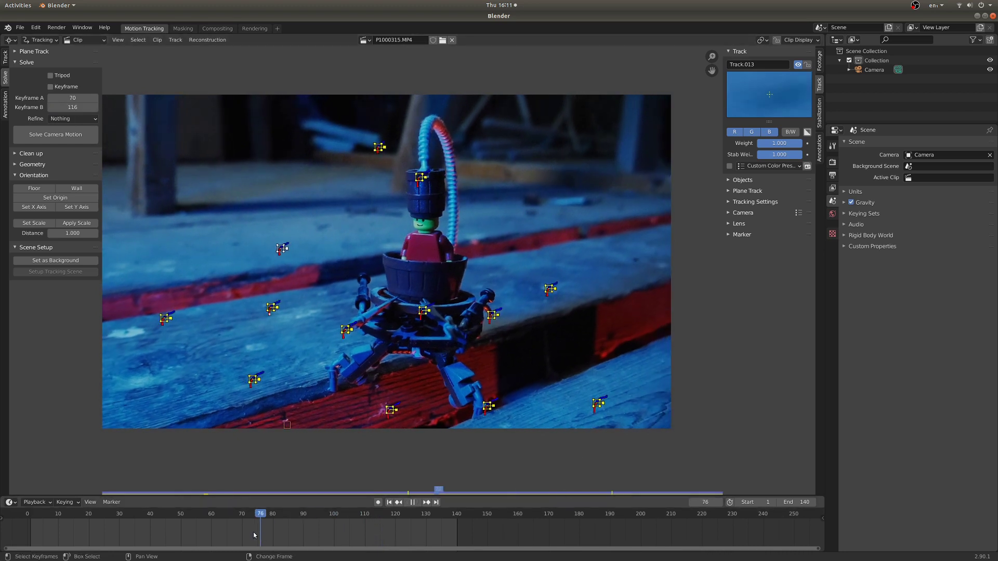
key(Escape)
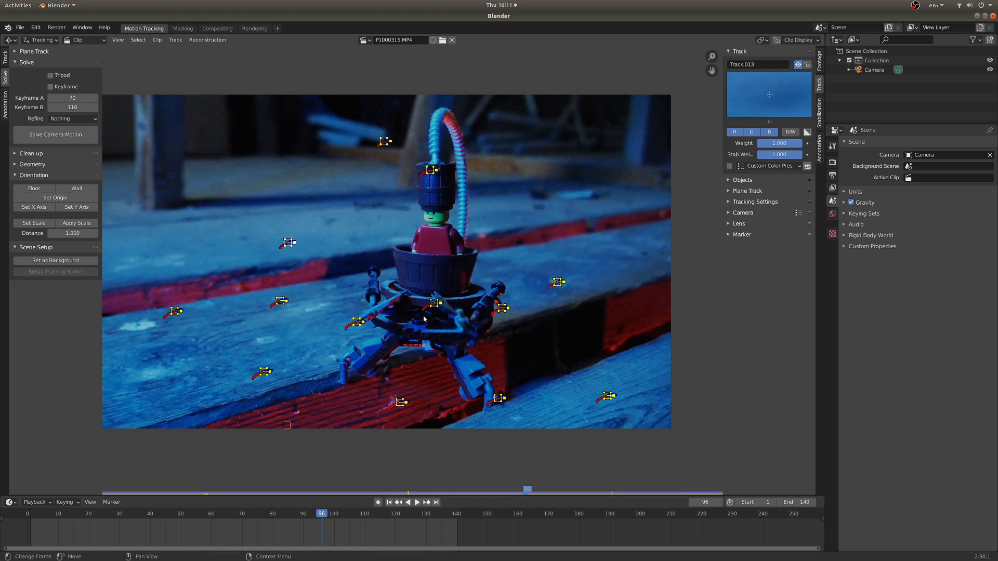
click(83, 119)
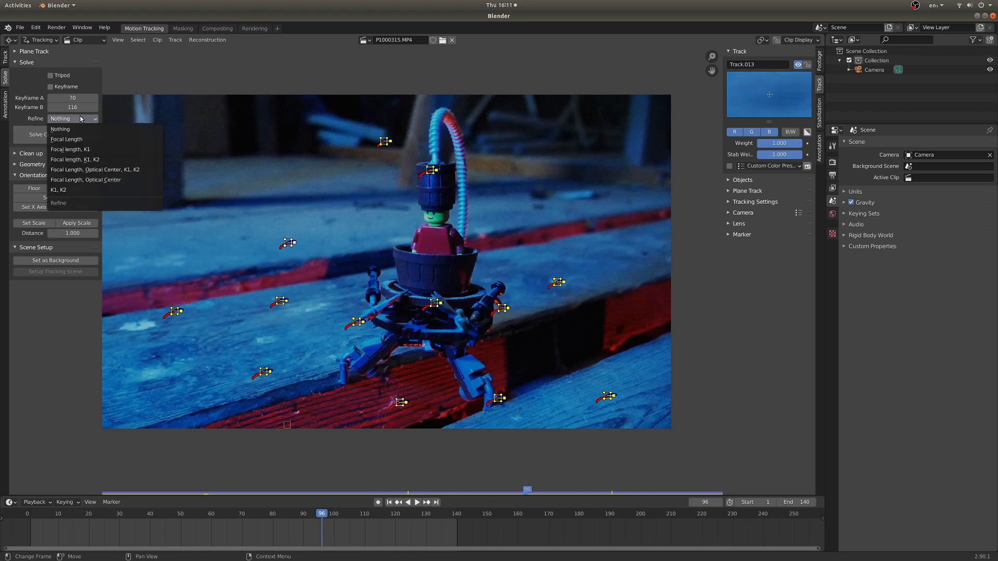
click(84, 140)
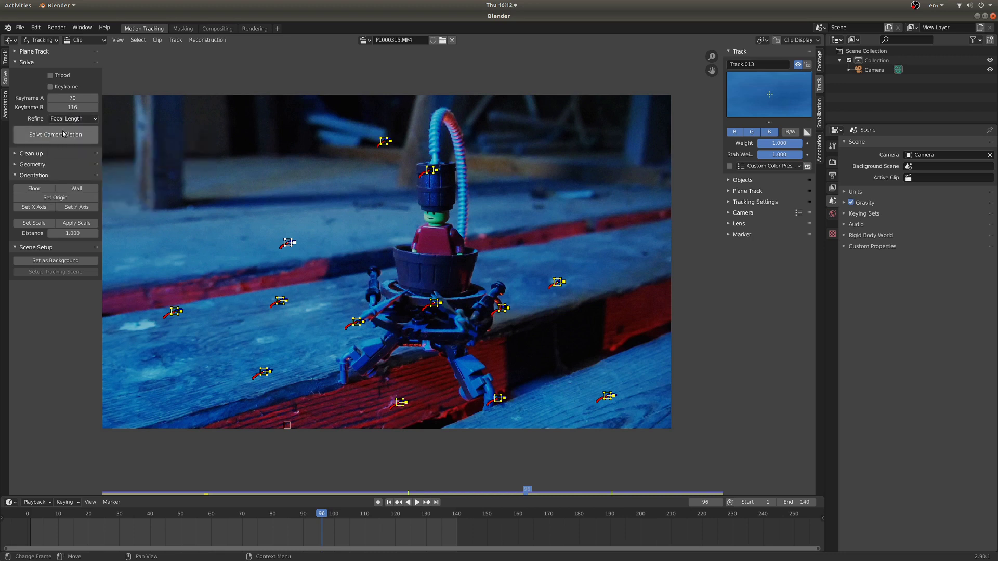
click(62, 139)
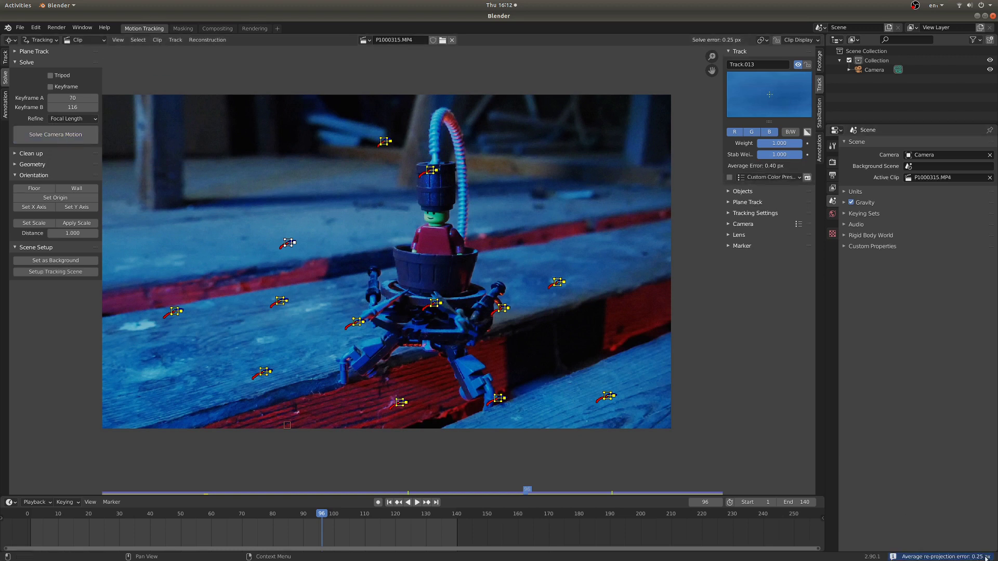
Replay the solved clip and split the area to show a 3D viewport on the right
key(shift+Left)
key(space)
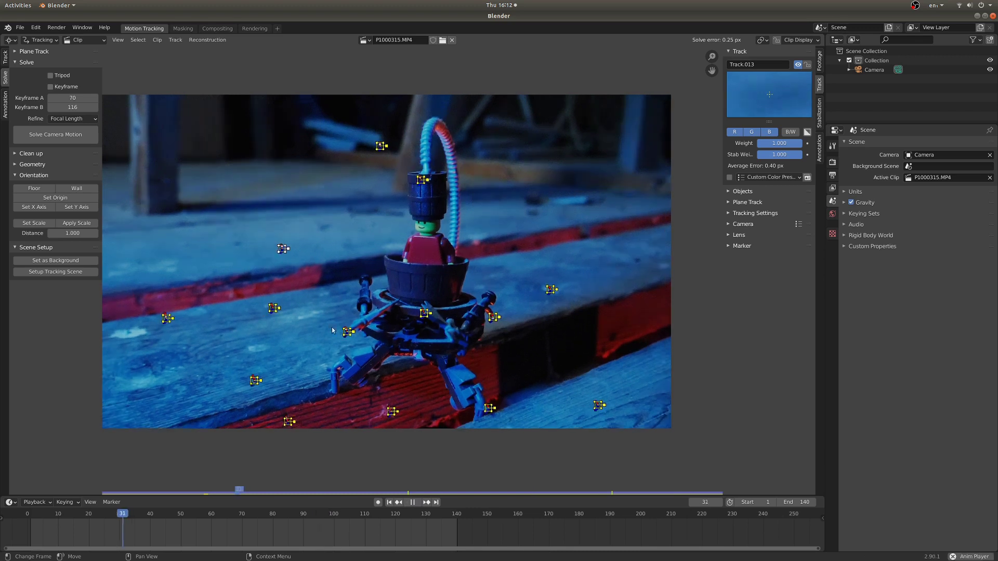
key(space)
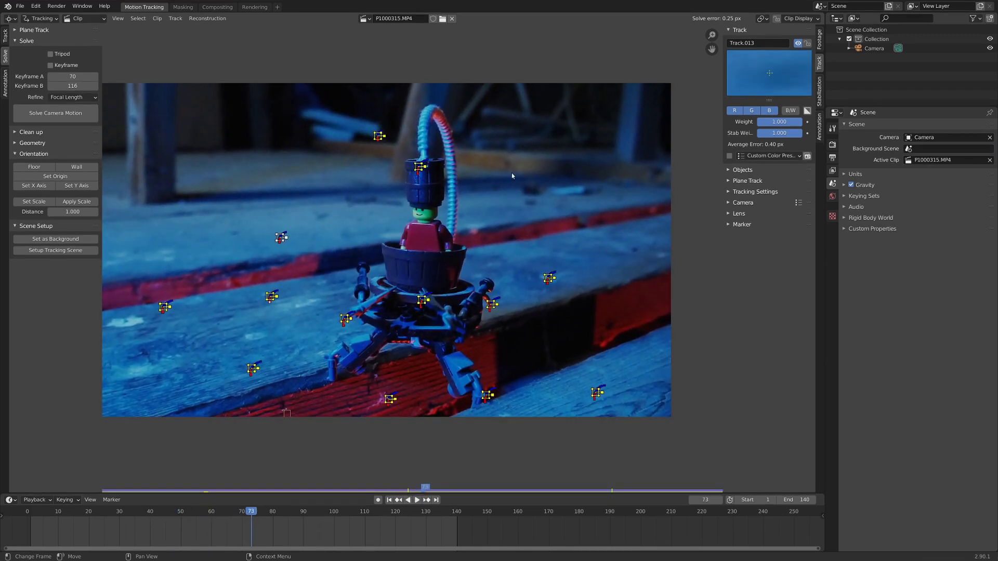
drag(822, 7, 514, 43)
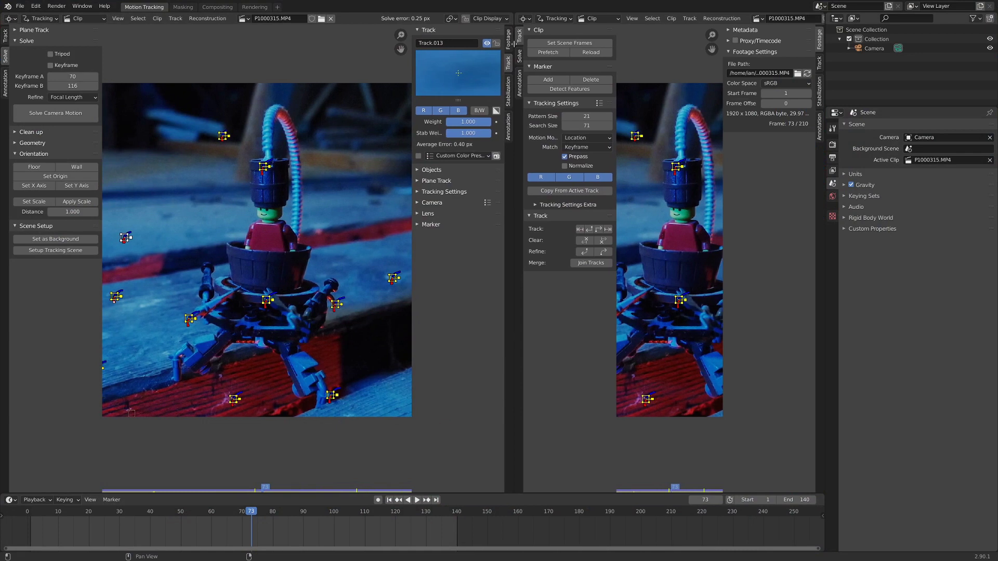
click(524, 19)
click(545, 54)
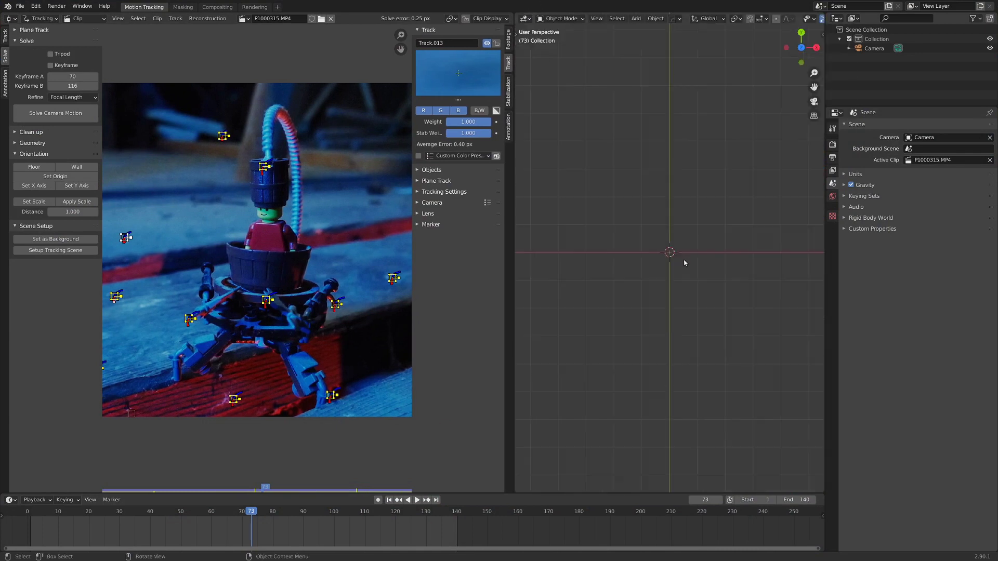
middle_drag(684, 261, 717, 270)
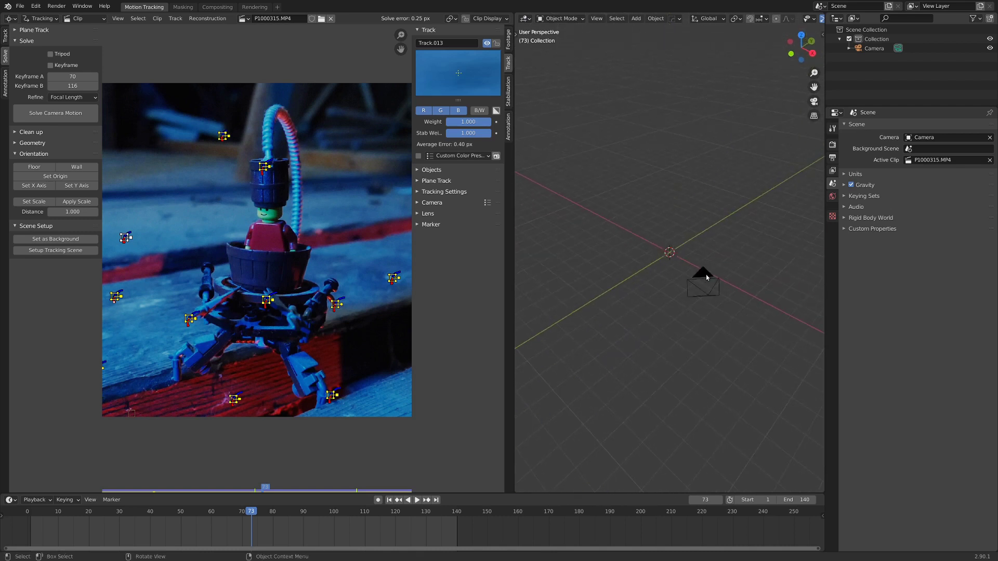
Add a Camera Solver constraint to the camera and orbit the view to inspect it
click(706, 274)
click(833, 239)
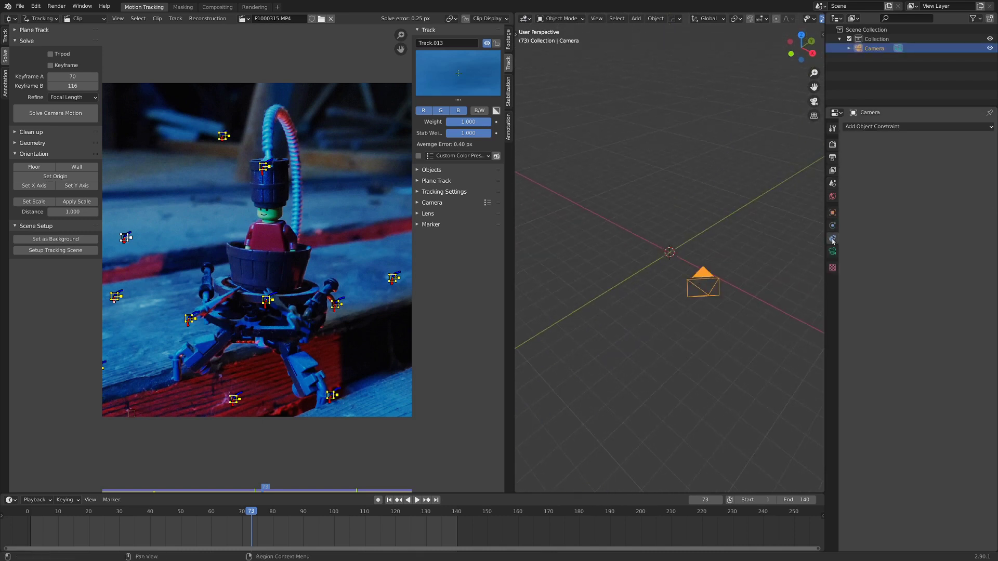
click(881, 126)
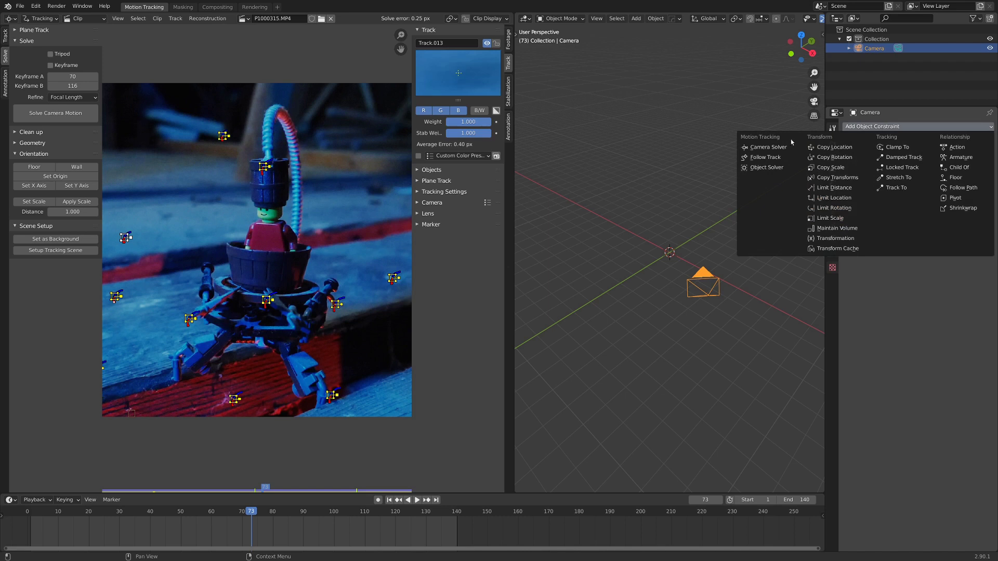
click(778, 148)
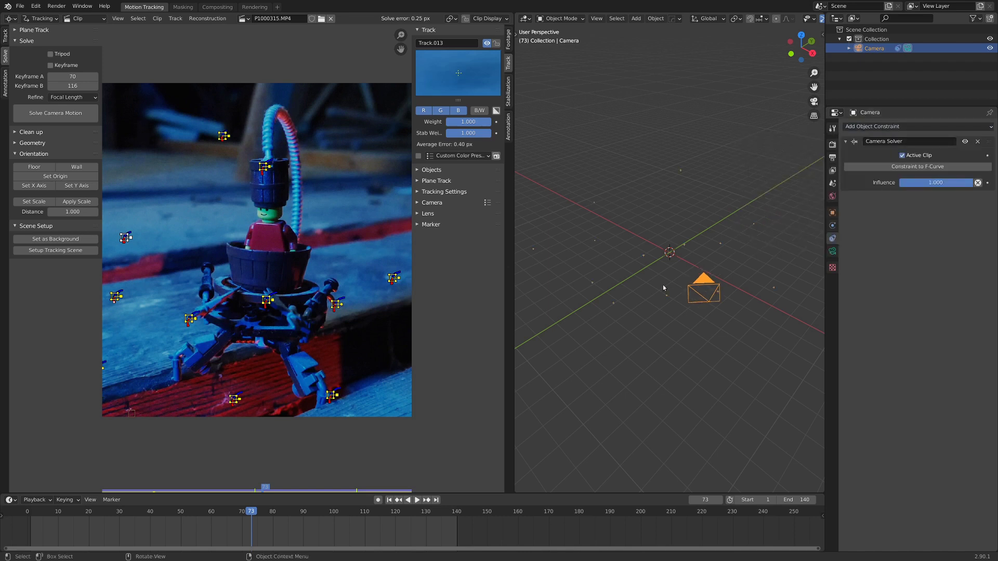
mouse_move(663, 285)
middle_down()
mouse_move(681, 278)
mouse_move(607, 283)
mouse_move(725, 310)
mouse_move(725, 289)
mouse_move(749, 304)
mouse_move(654, 284)
middle_up()
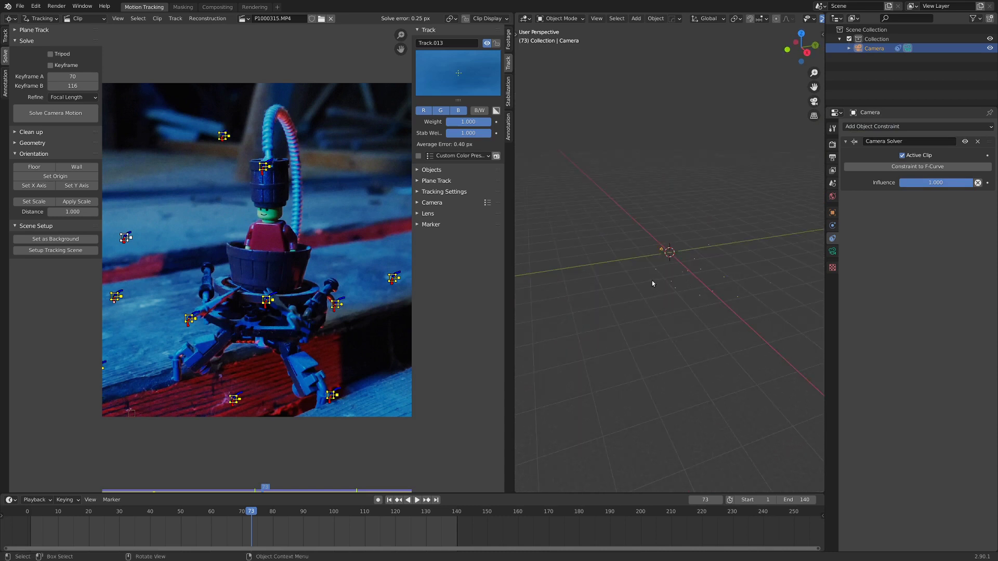
Select a single tracked point and set it as the scene origin
scroll(255, 259, down, 2)
middle_drag(254, 291, 273, 199)
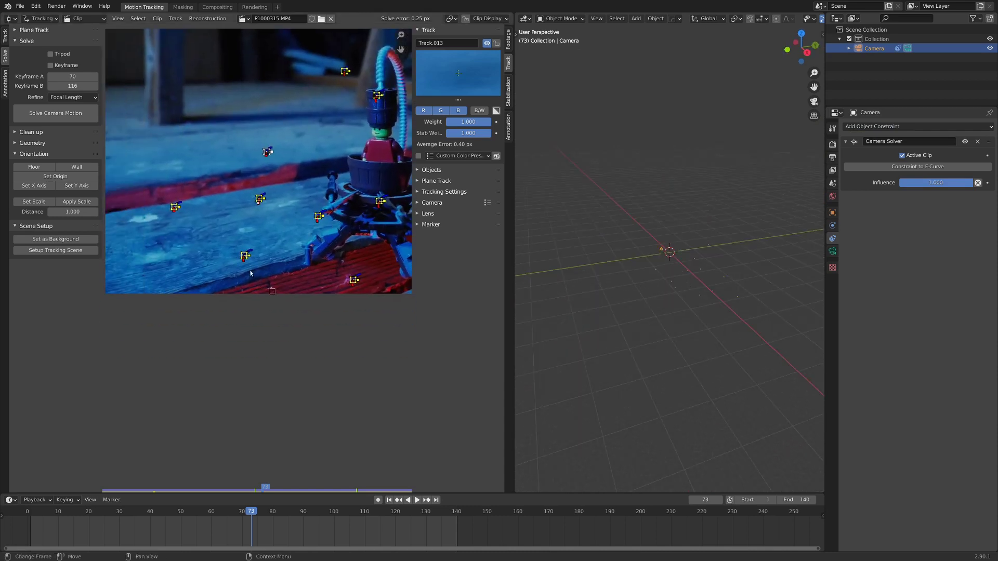
scroll(254, 264, down, 1)
scroll(254, 264, up, 1)
scroll(260, 257, up, 3)
click(271, 248)
scroll(276, 248, down, 3)
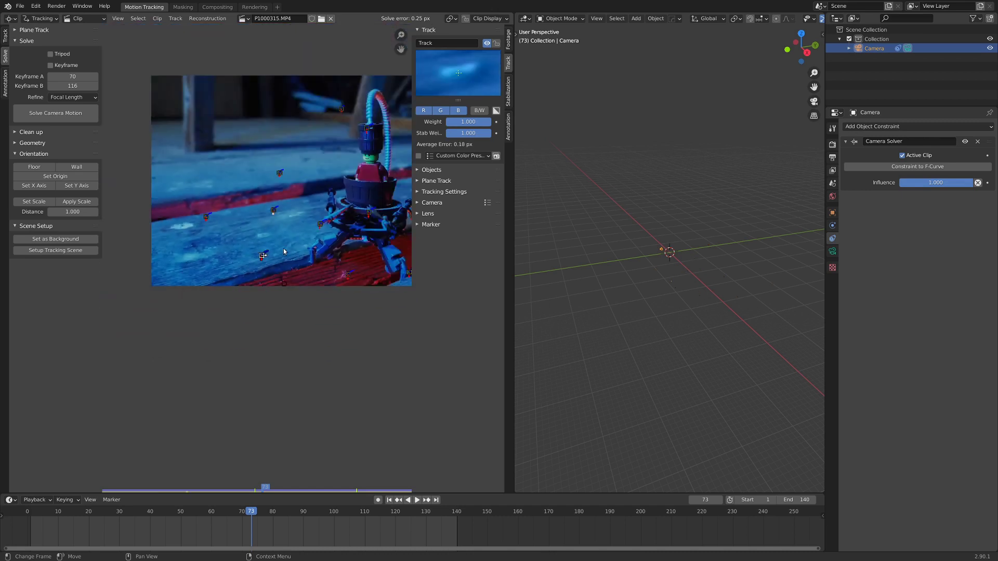
scroll(283, 248, down, 1)
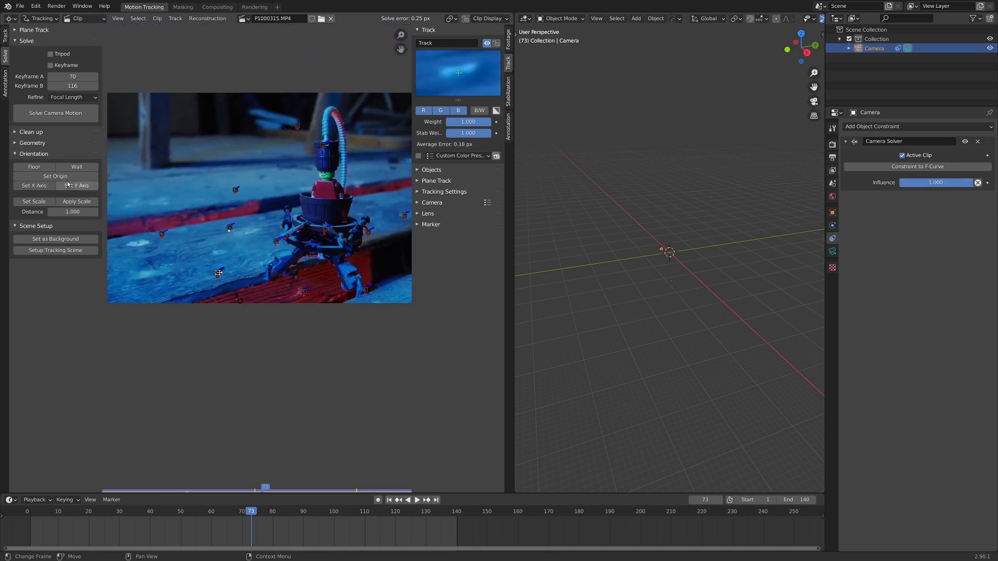
click(52, 177)
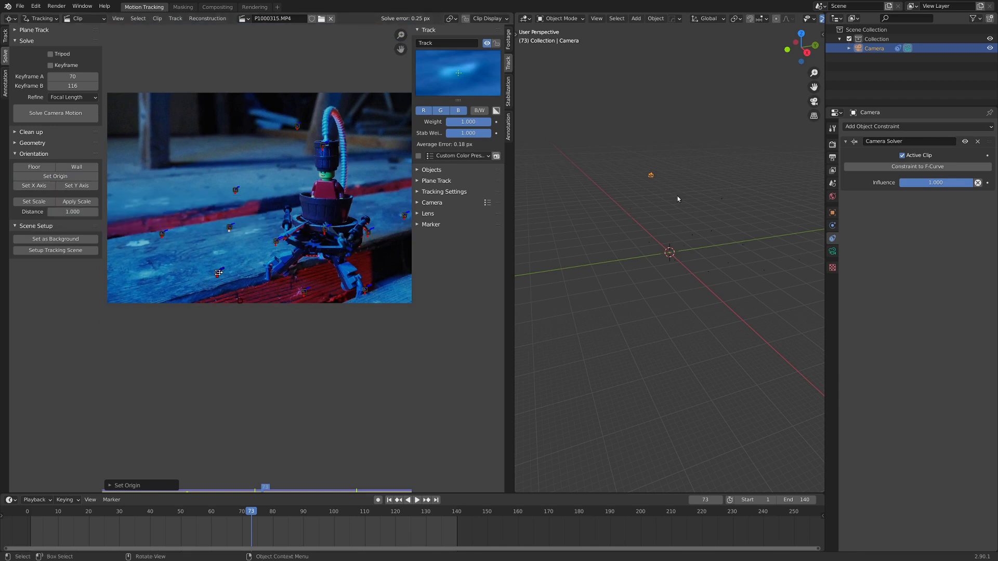
Maximize the clip editor, select three ground markers, and set the floor from them
scroll(236, 229, down, 2)
scroll(237, 229, up, 1)
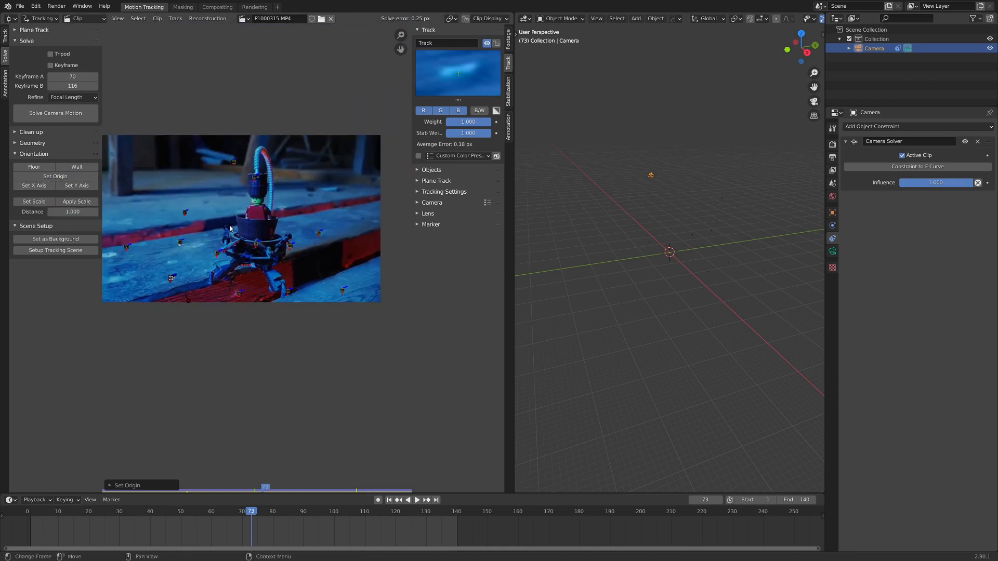
key(ctrl+space)
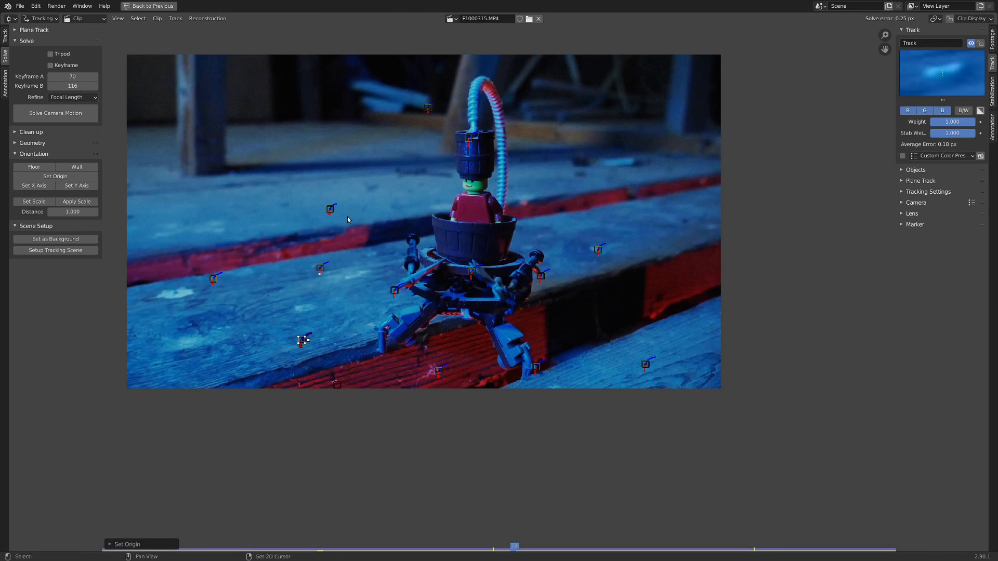
shift+click(330, 209)
shift+click(599, 249)
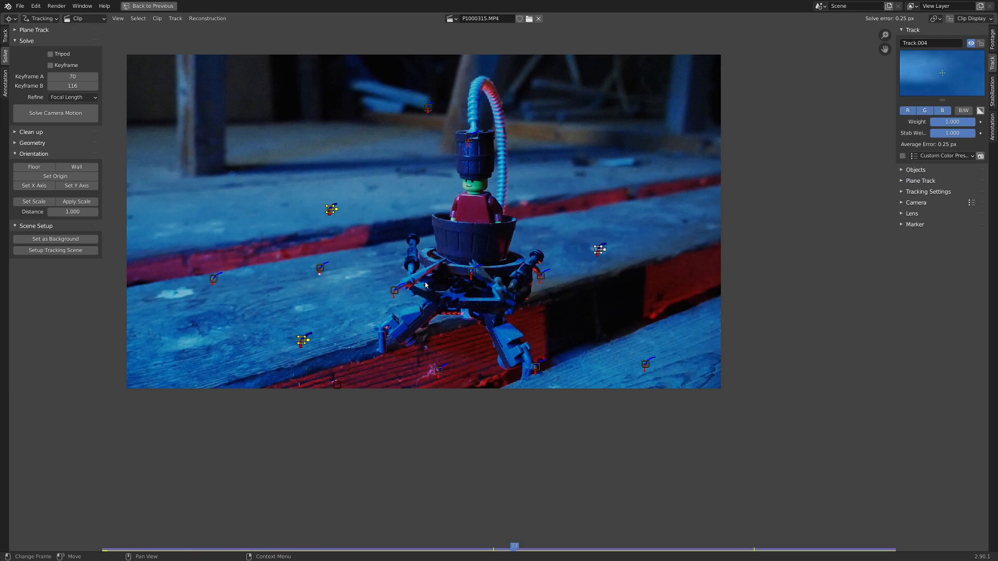
click(31, 167)
Check the floor alignment in the 3D view, then clear the tracking marker selection
key(ctrl+space)
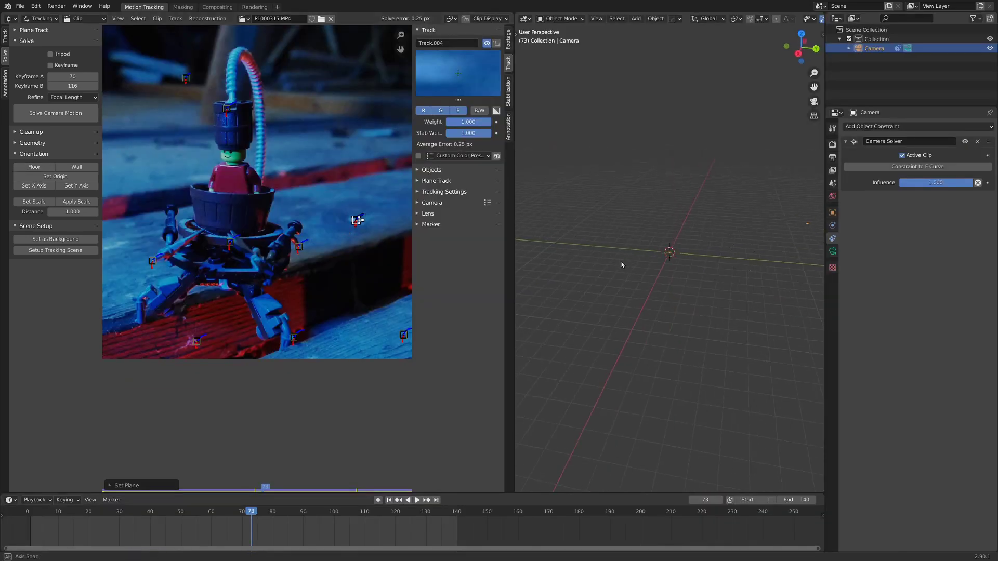
middle_drag(703, 247, 552, 274)
key(ctrl+space)
key(ctrl+space)
key(a)
key(ctrl+space)
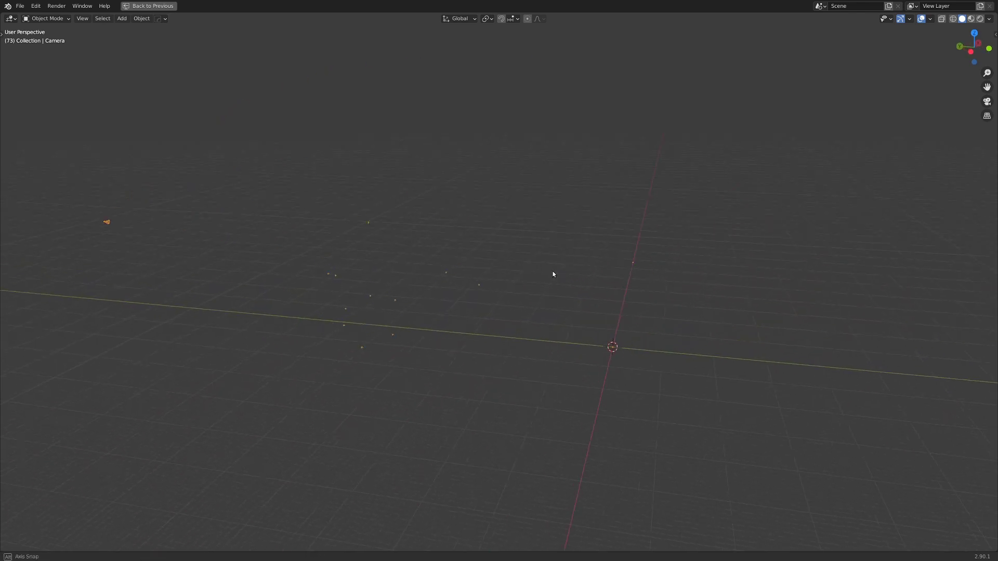
key(ctrl+space)
scroll(233, 222, up, 2)
key(alt+a)
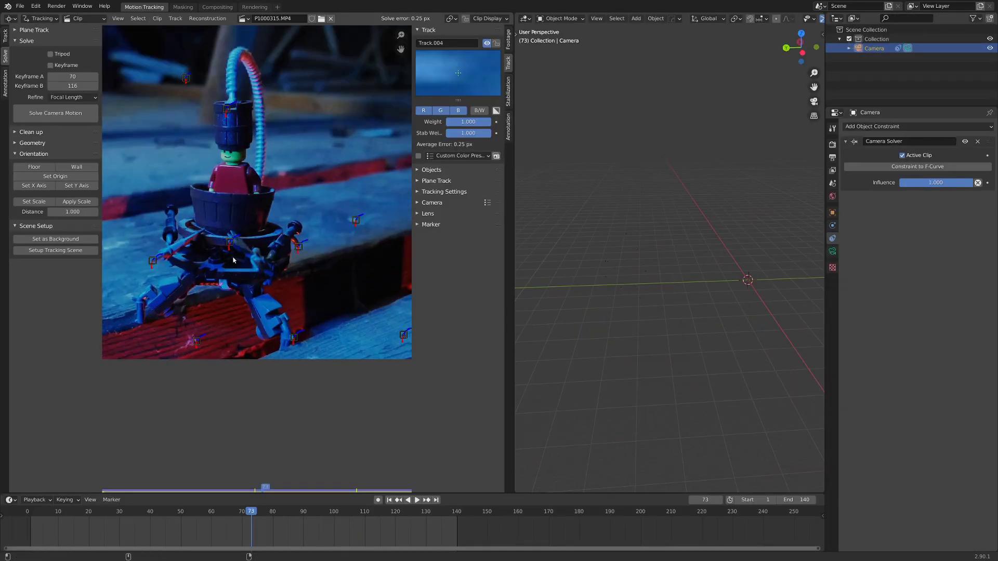
scroll(228, 252, up, 3)
scroll(215, 251, down, 4)
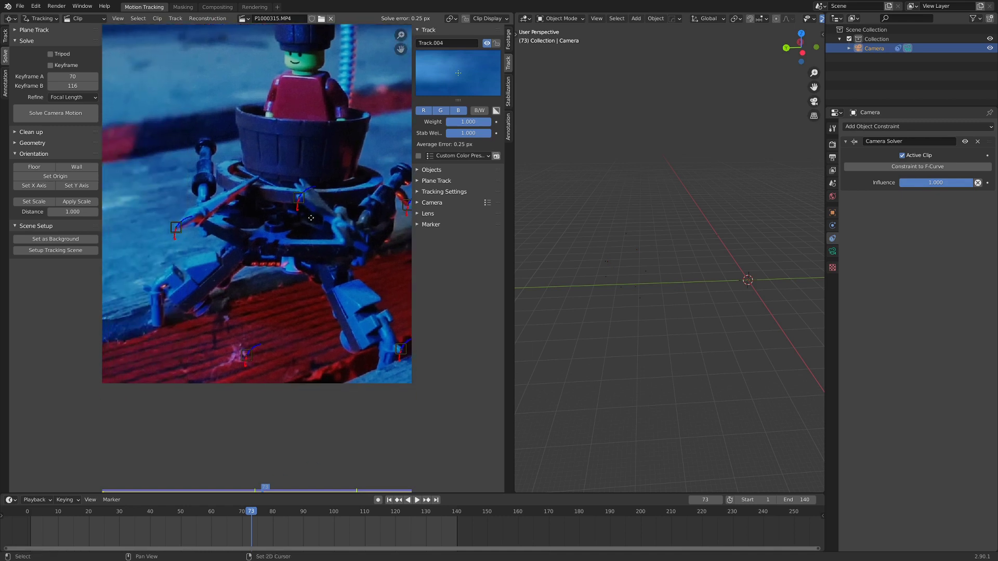
scroll(267, 287, up, 5)
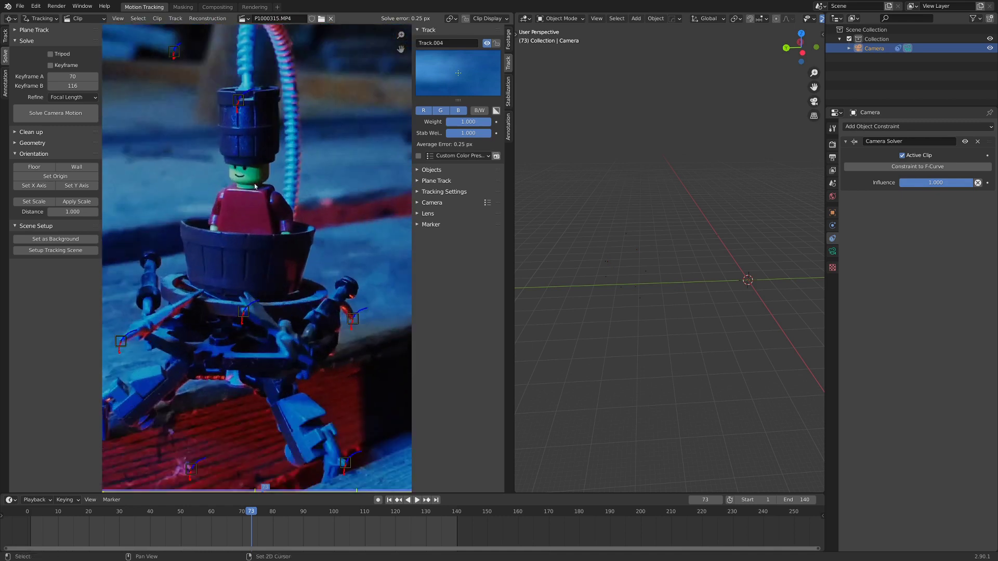
Select the hat-top marker and view the scene from above in a maximized viewport
click(213, 209)
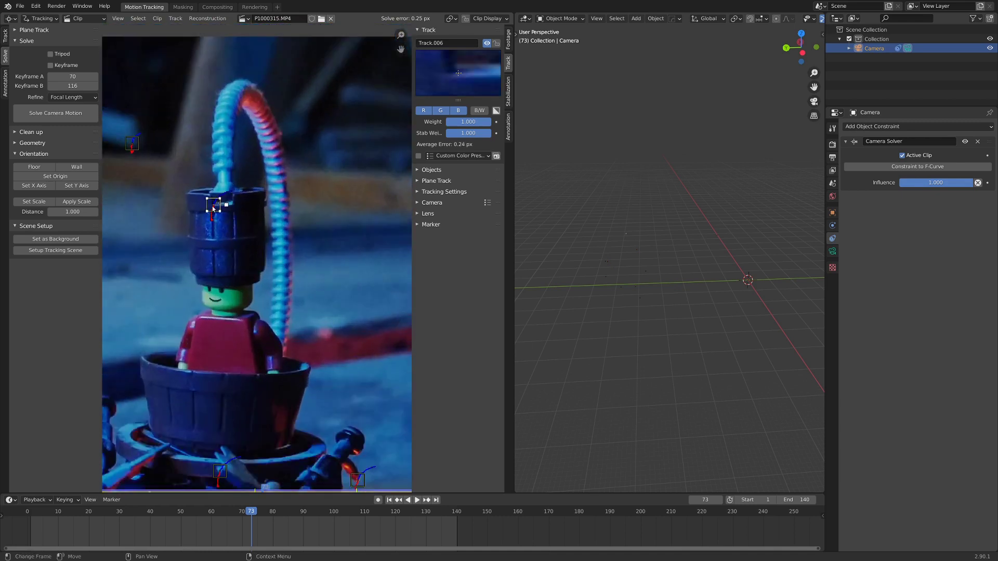
middle_drag(599, 222, 629, 269)
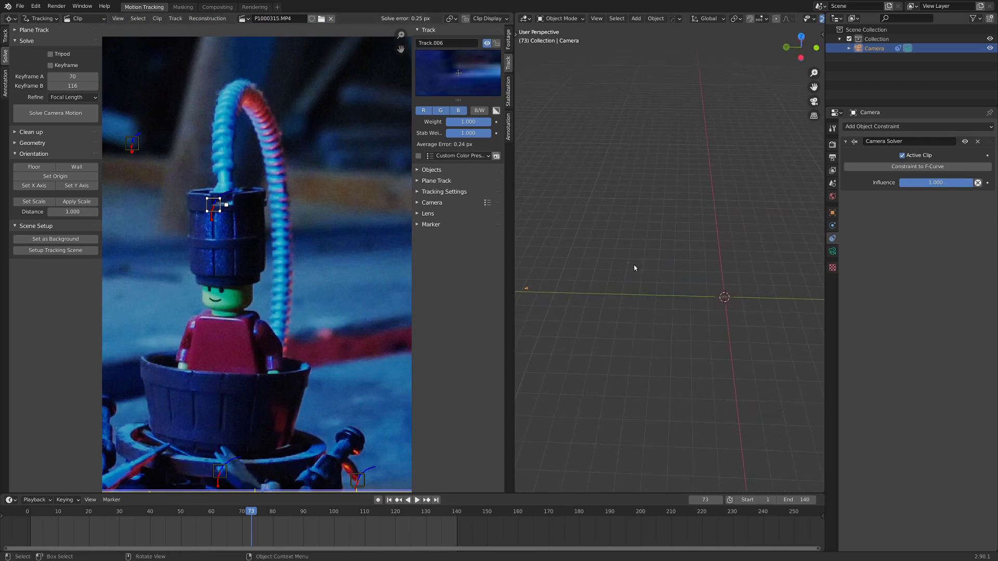
key(KP_7)
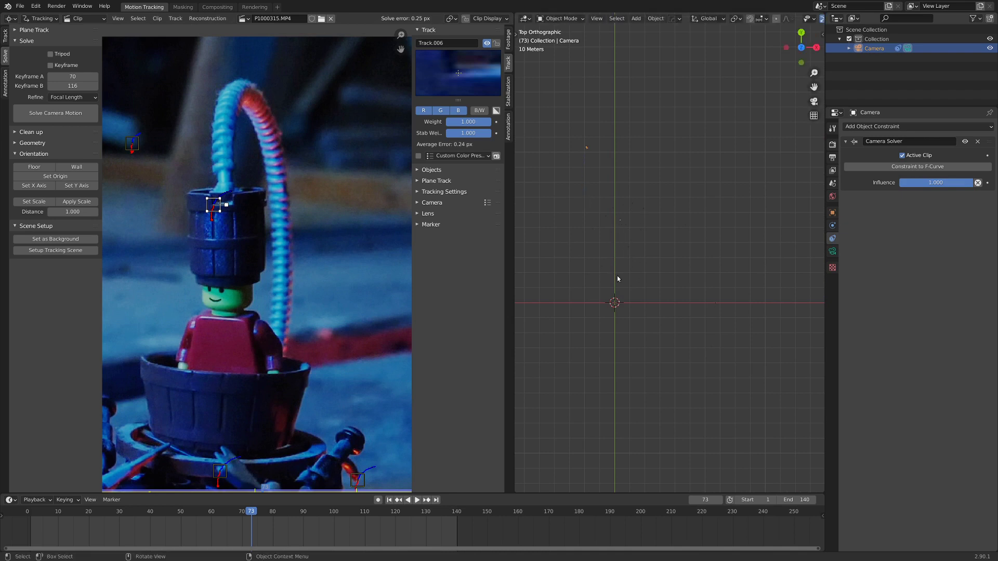
ctrl+middle_drag(619, 220, 622, 264)
key(ctrl+space)
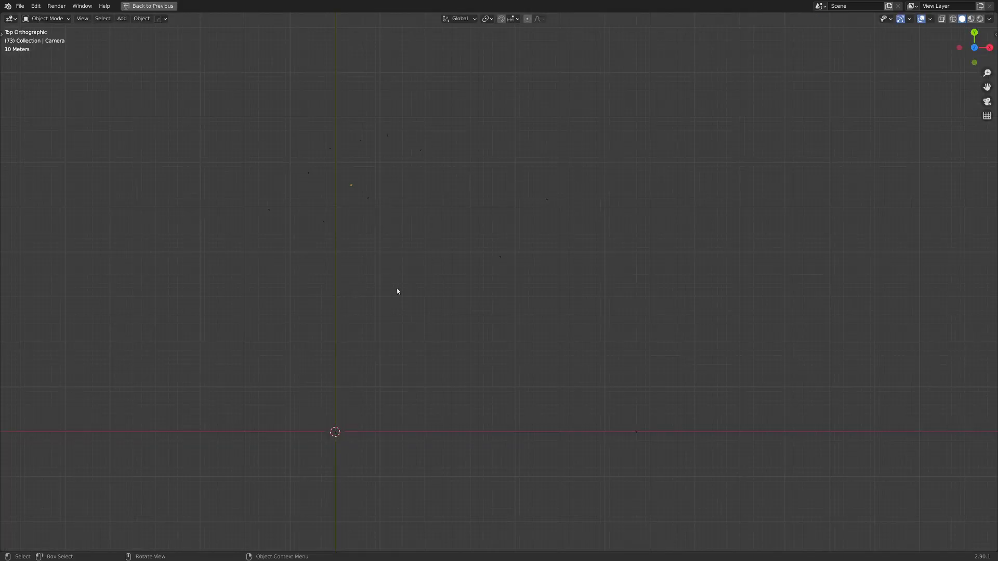
shift+middle_drag(392, 290, 514, 263)
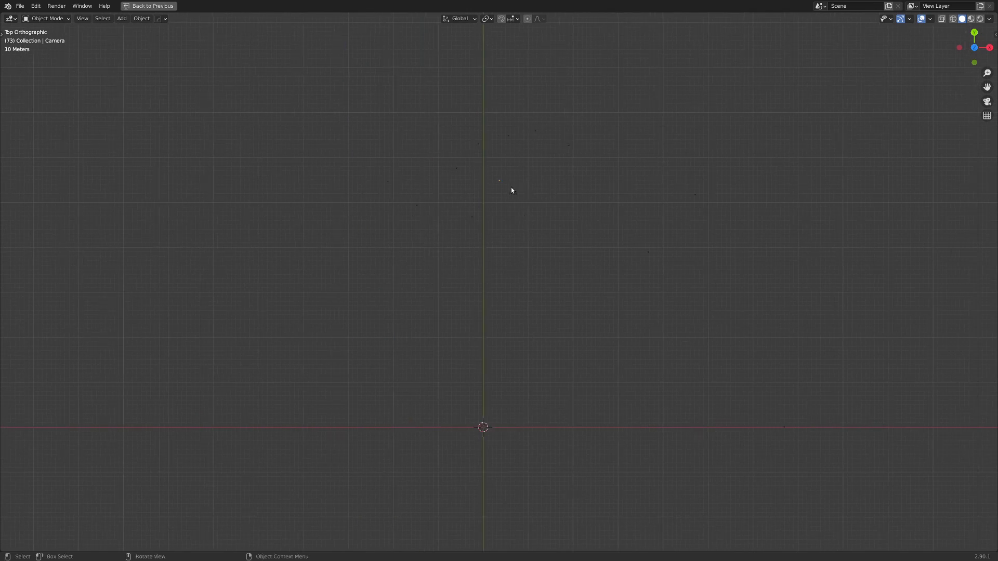
Move the tracked camera to a new spot in top view and zoom toward the origin
key(g)
click(385, 218)
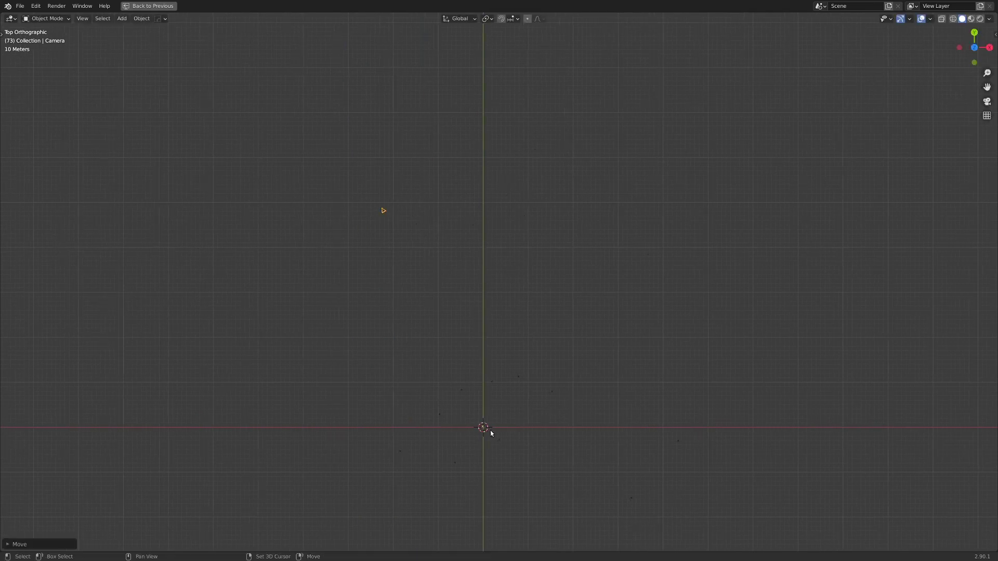
scroll(470, 435, up, 6)
shift+middle_drag(482, 462, 423, 397)
Look through the tracked camera and snap the 3D cursor to the world origin
key(KP_0)
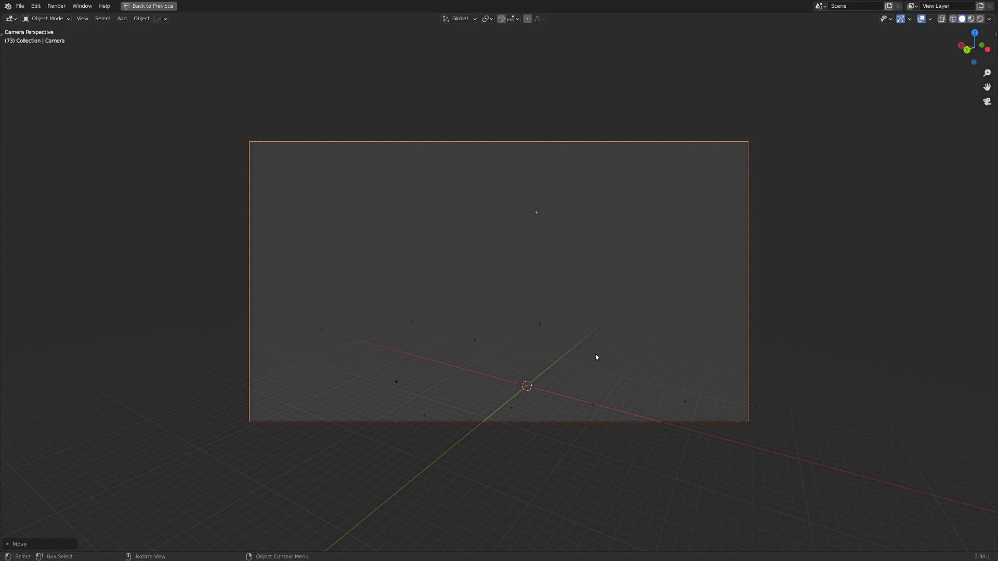
shift+right_drag(596, 356, 628, 310)
key(shift+s)
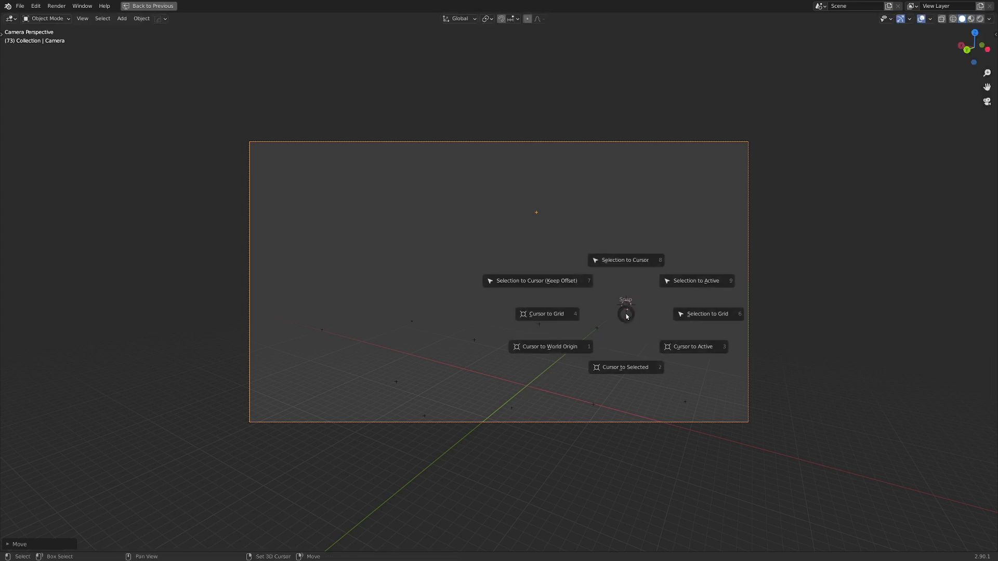
click(541, 350)
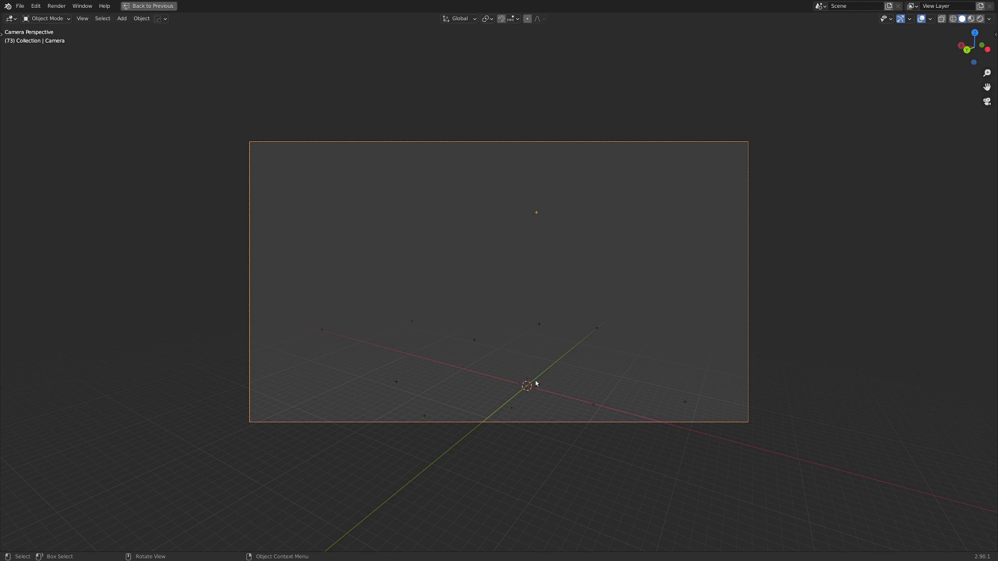
Set the pivot to the 3D cursor and scale the camera about the origin
key(period)
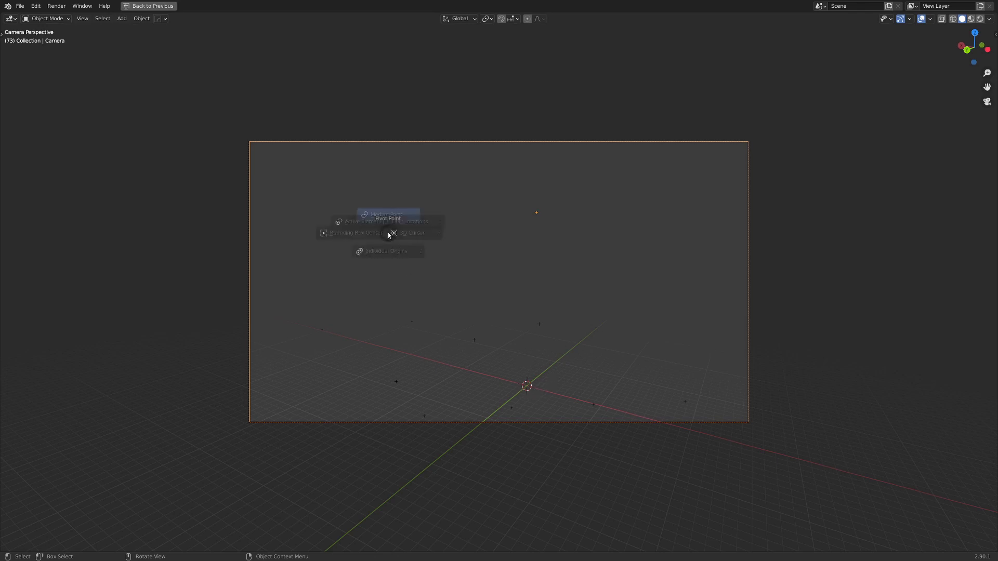
click(476, 233)
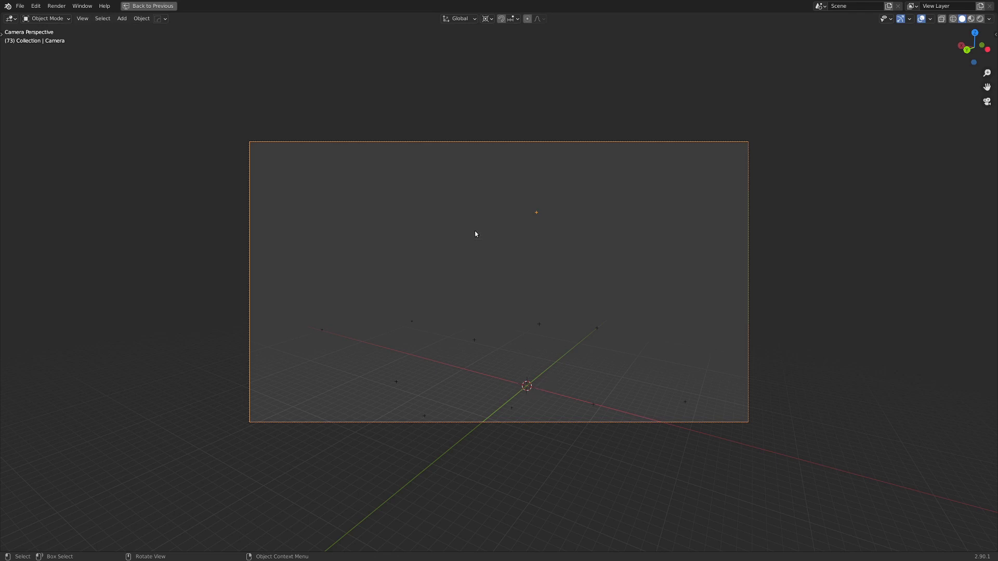
key(s)
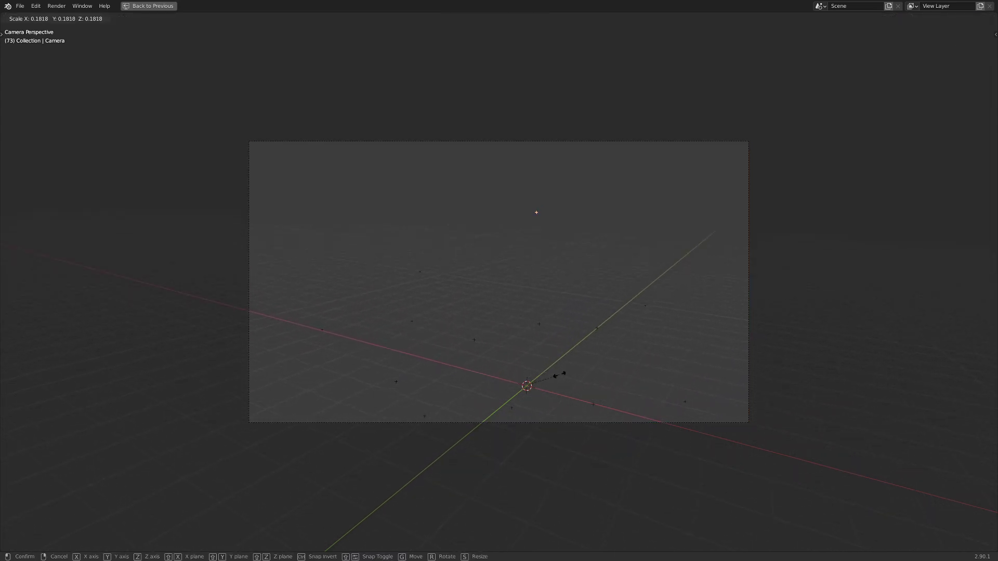
click(554, 381)
key(s)
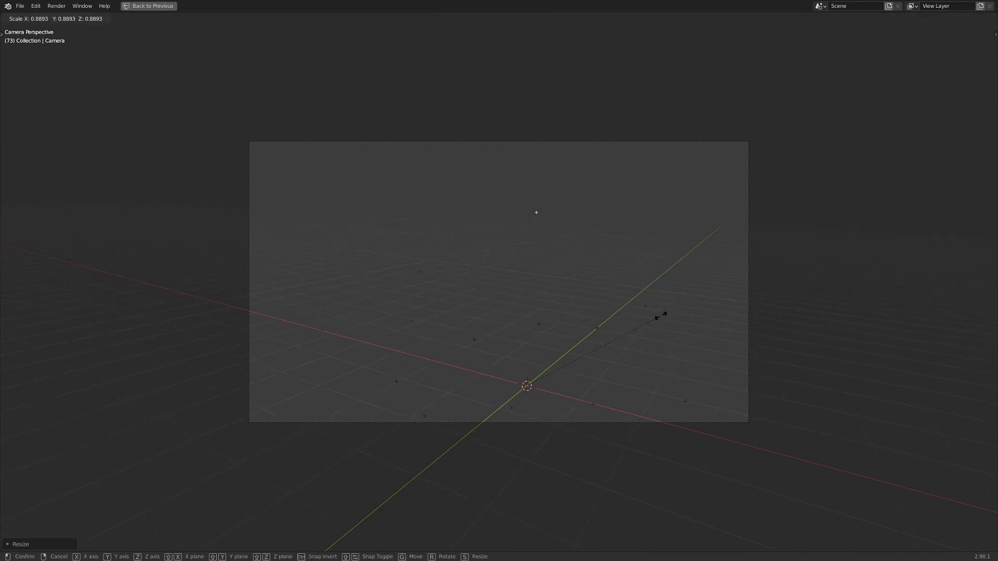
key(Escape)
Play back the solve, then show the camera's lens settings with its 30.89 mm focal length
key(space)
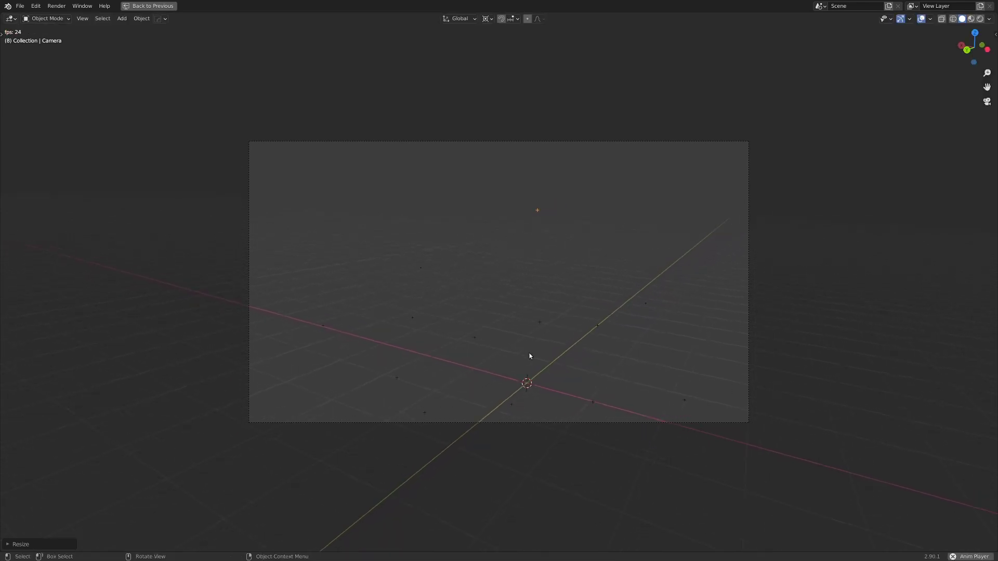
key(space)
key(ctrl+space)
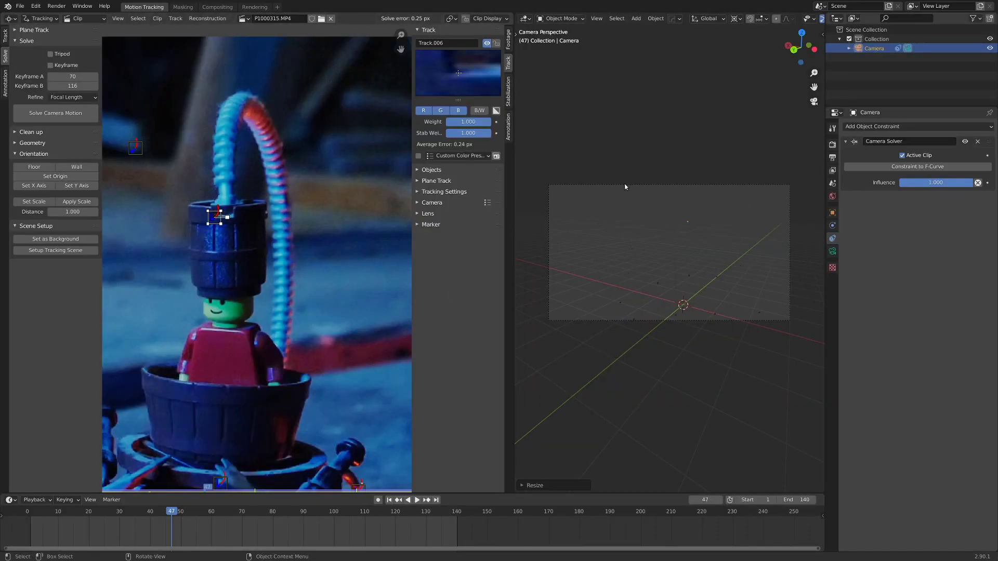
key(KP_0)
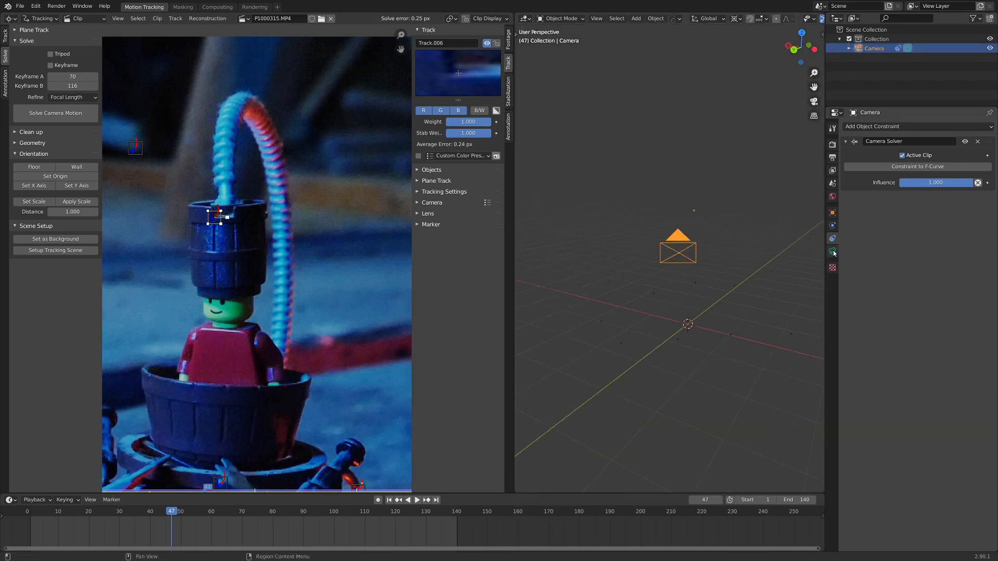
click(833, 252)
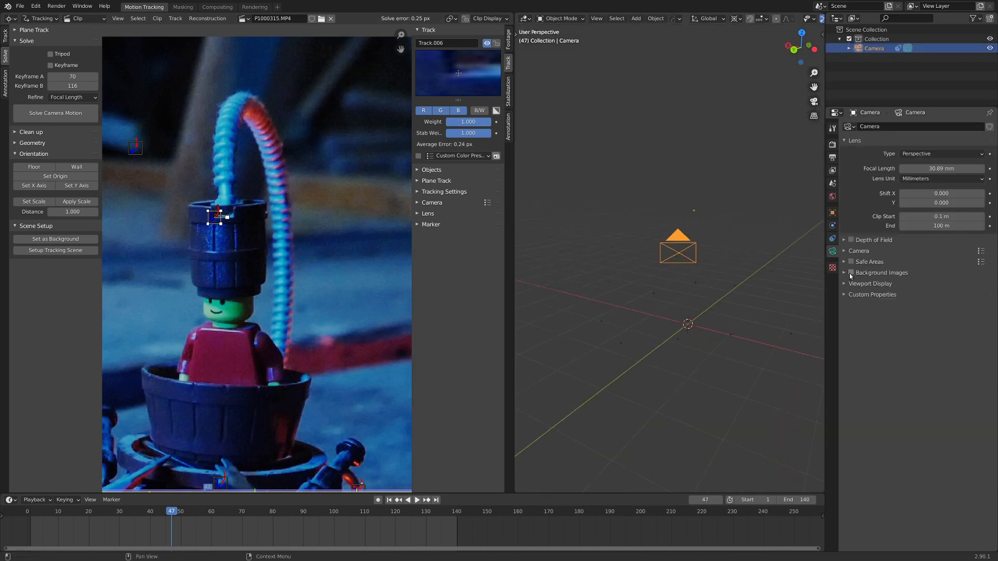
Add the P1000315.MP4 movie clip as the camera's background image and view it through the camera
click(843, 273)
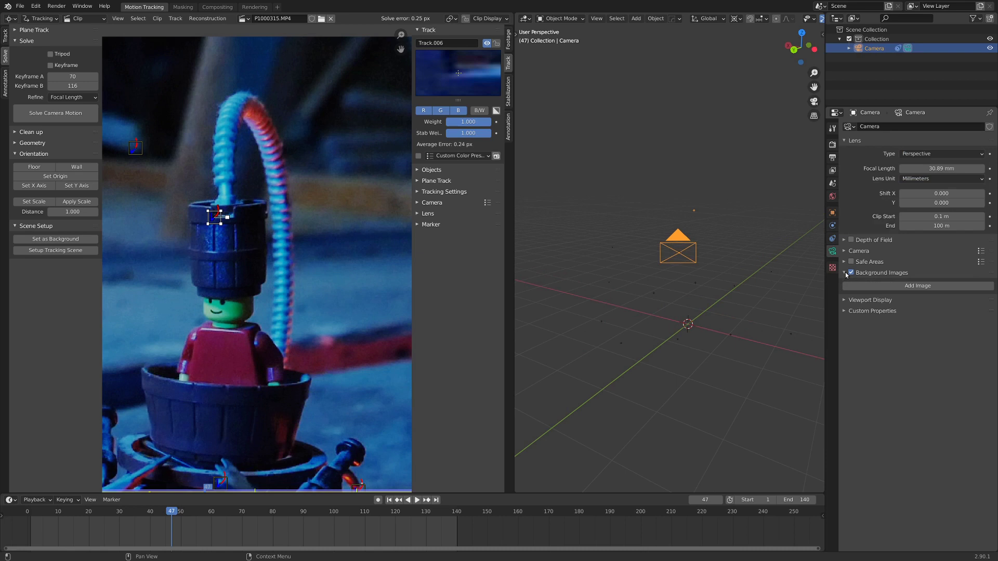
click(879, 287)
click(961, 318)
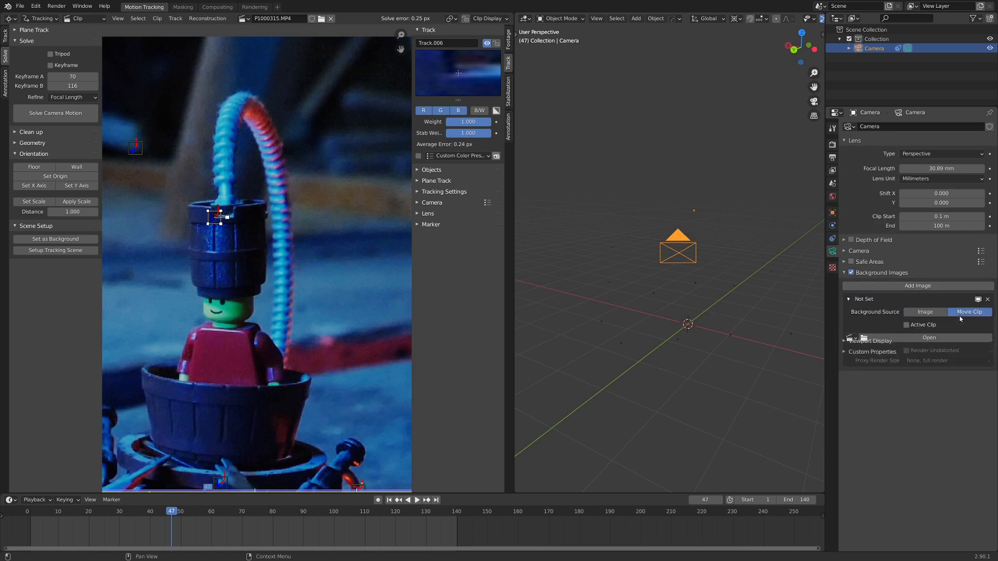
click(851, 338)
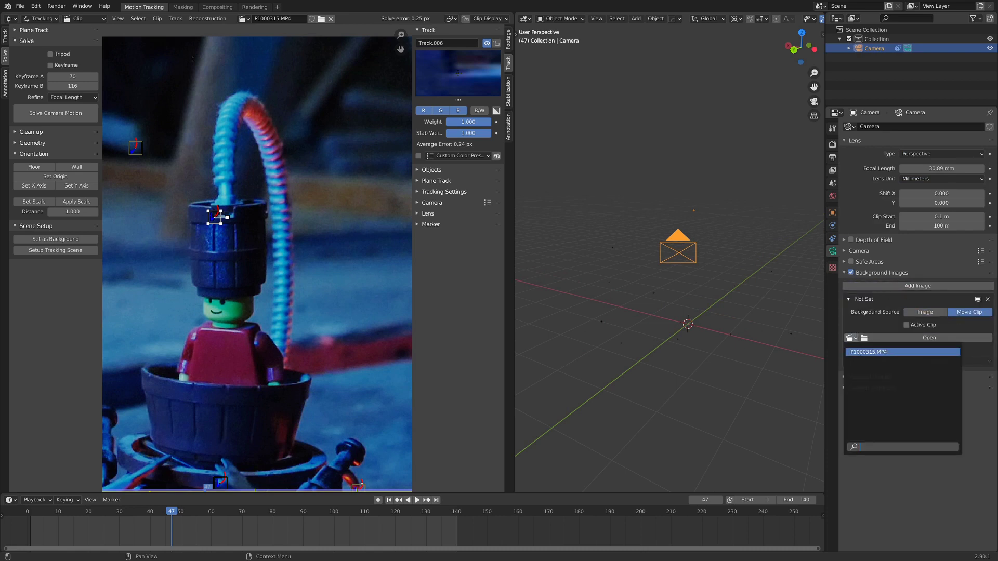
click(867, 352)
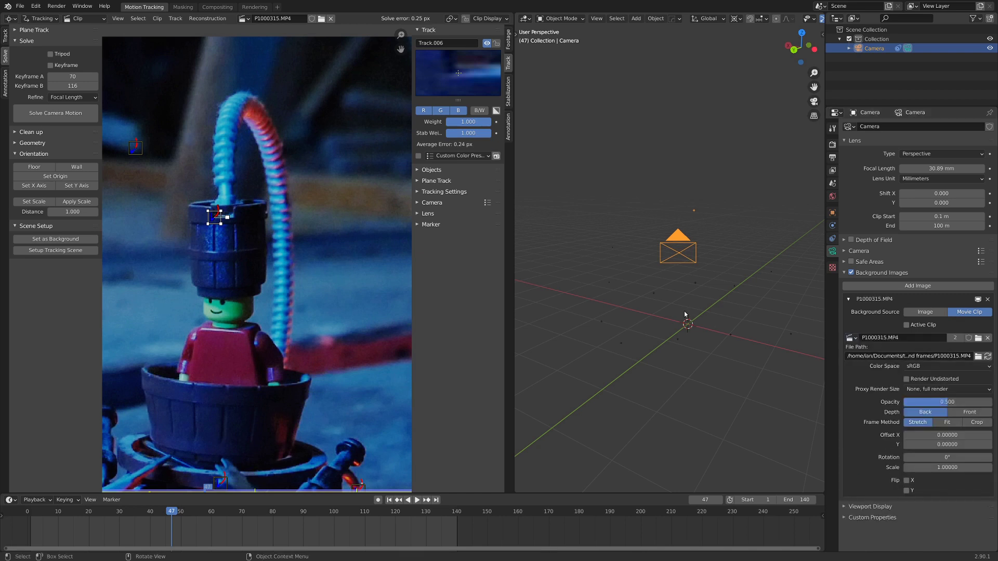
key(KP_Decimal)
key(KP_0)
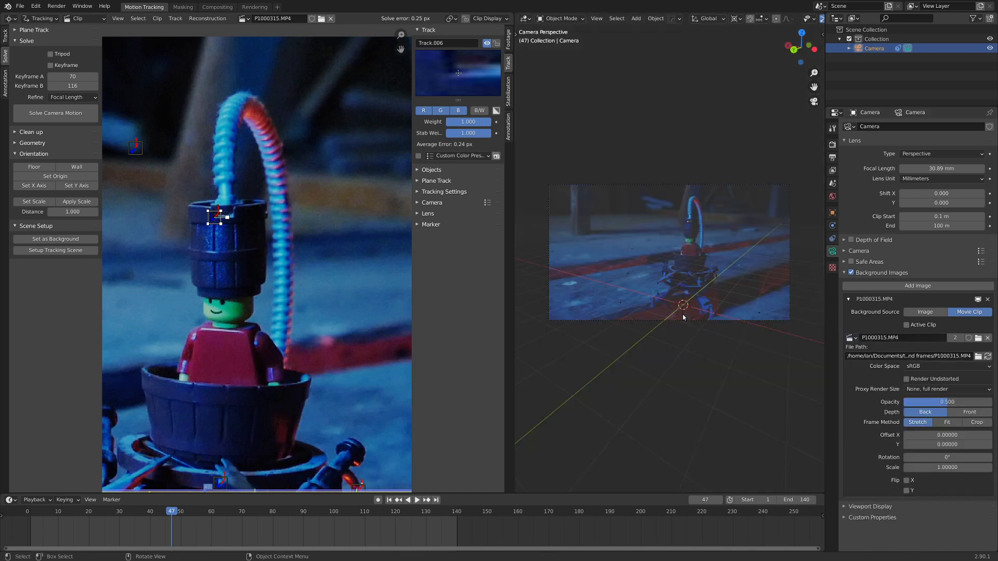
Play the footage, then rotate the camera about Z and maximize the viewport
key(space)
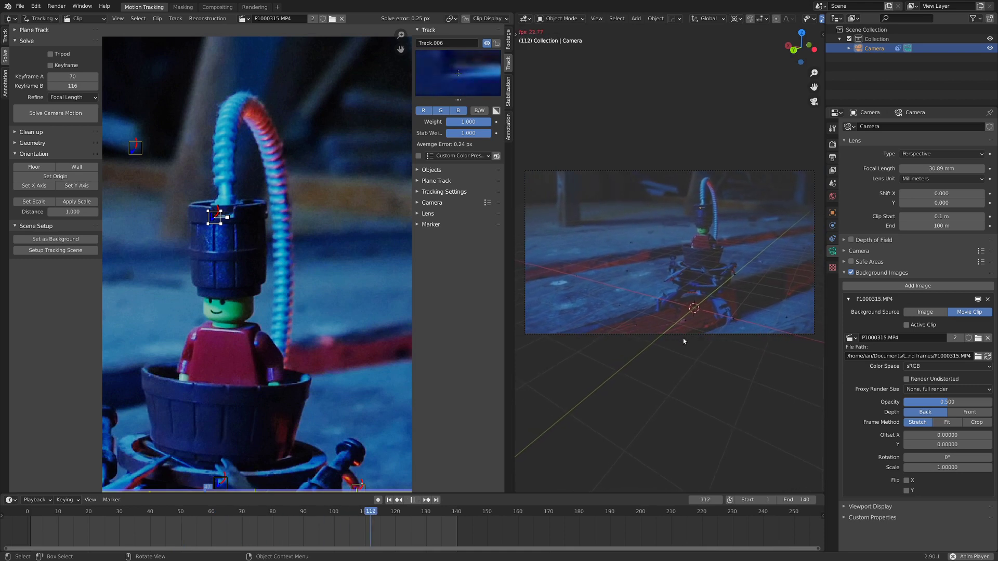
key(Escape)
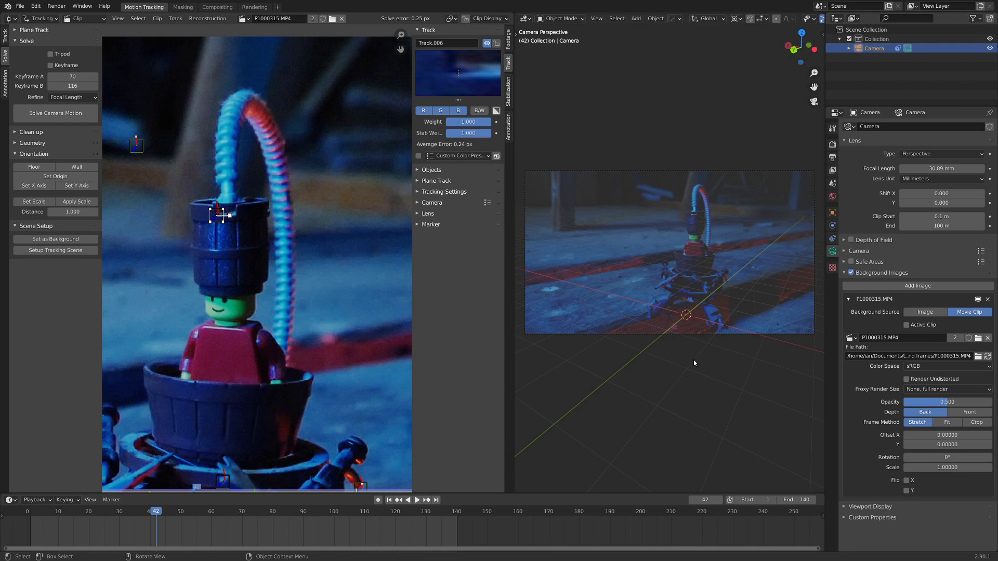
key(r)
key(z)
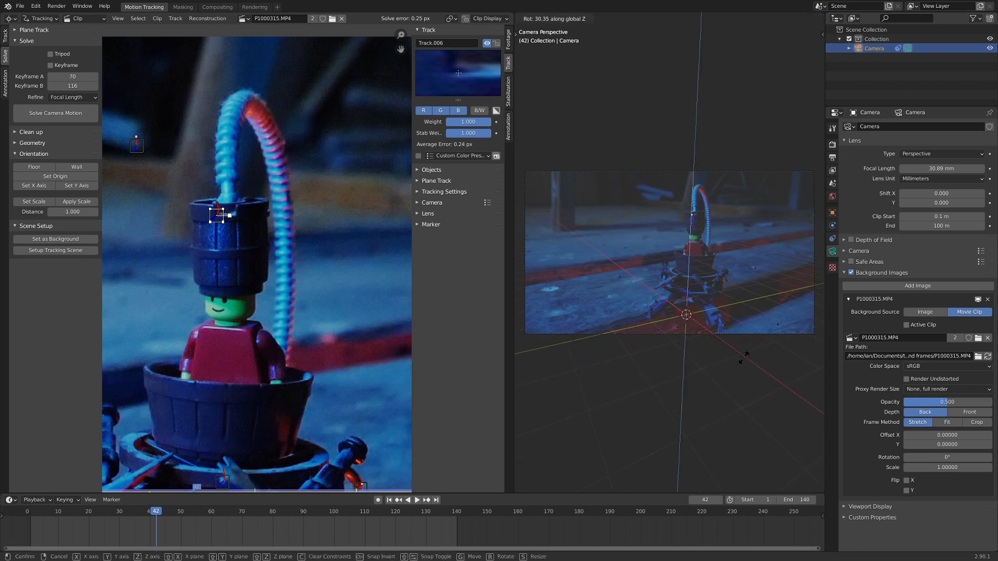
click(739, 361)
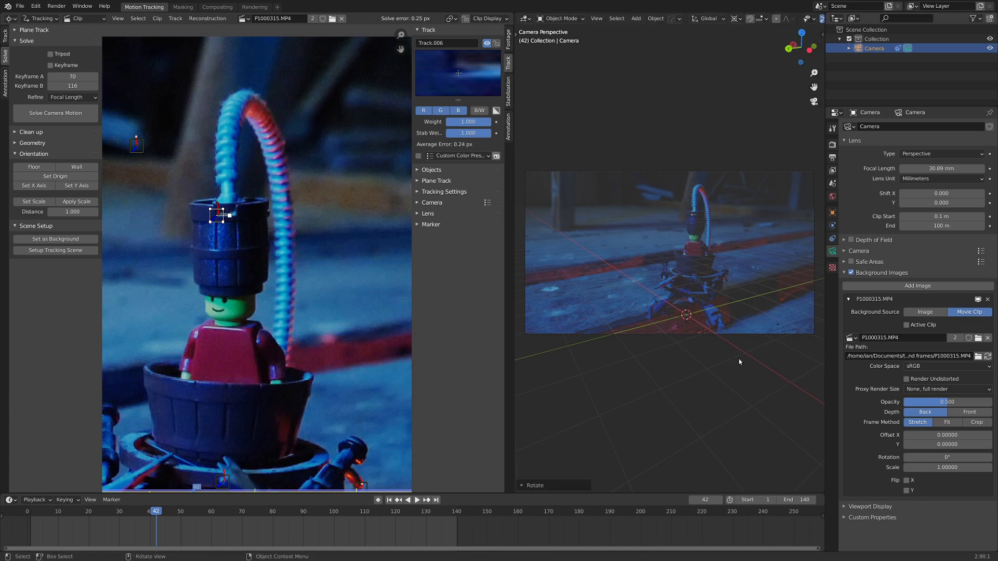
scroll(742, 354, up, 2)
key(ctrl+space)
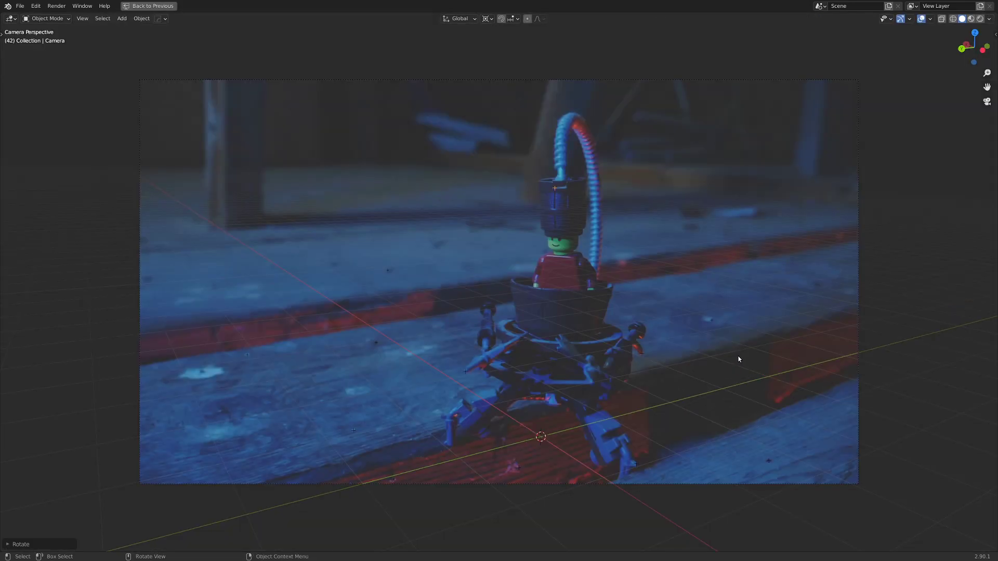
scroll(733, 354, up, 3)
Fine-tune the camera with another Z rotation and an X move, then return to camera view
key(r)
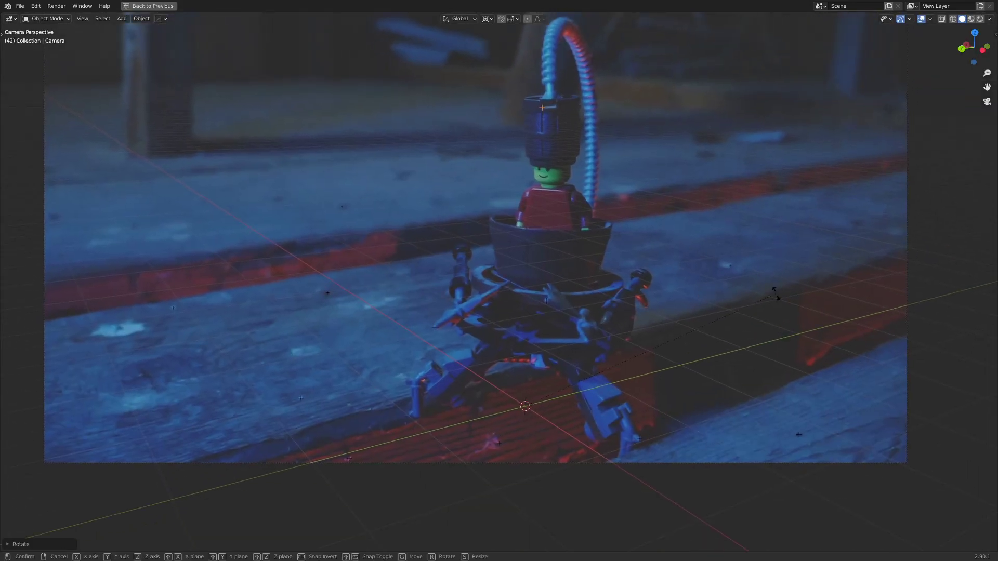
key(z)
click(675, 295)
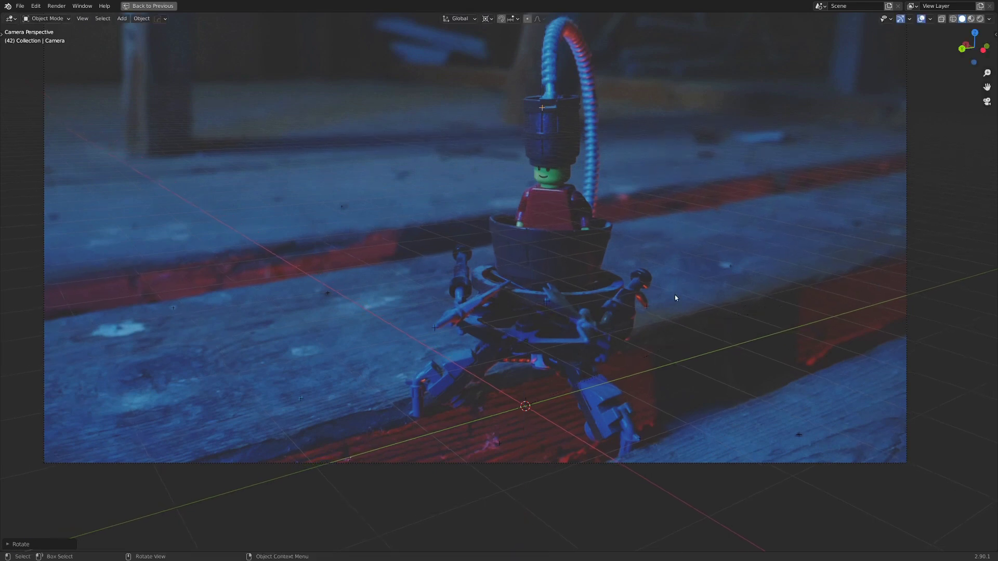
key(g)
key(x)
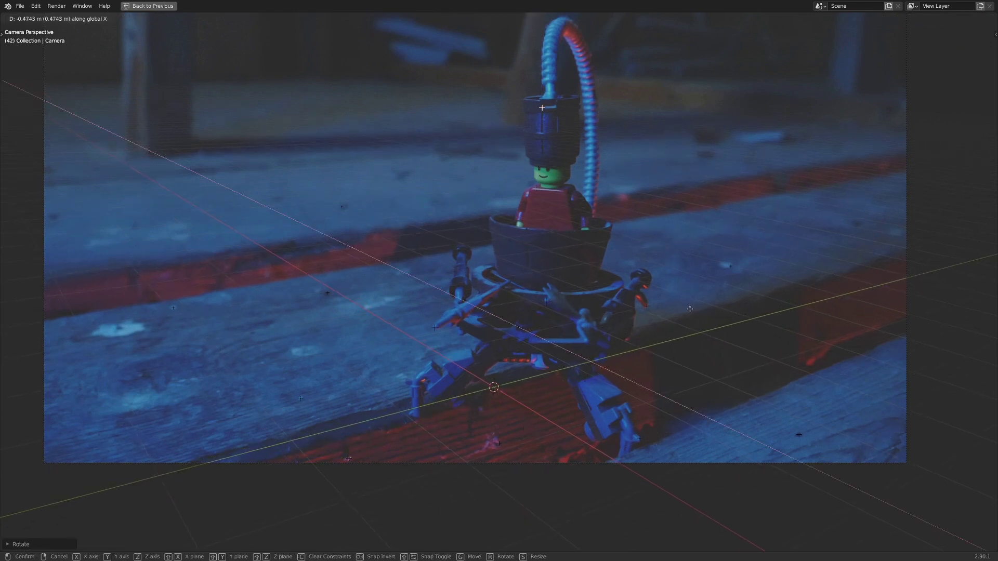
key(r)
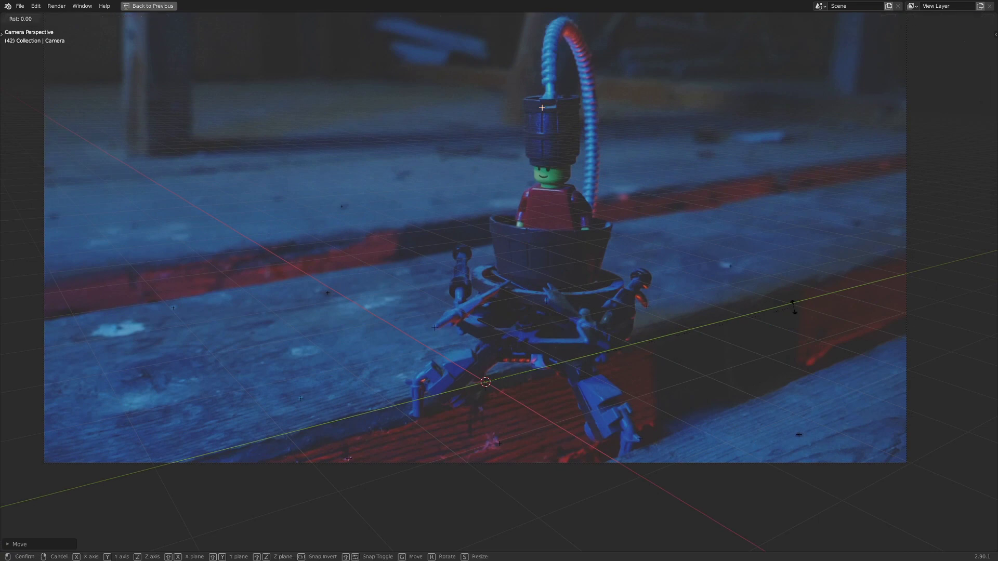
click(791, 311)
middle_drag(791, 312, 505, 361)
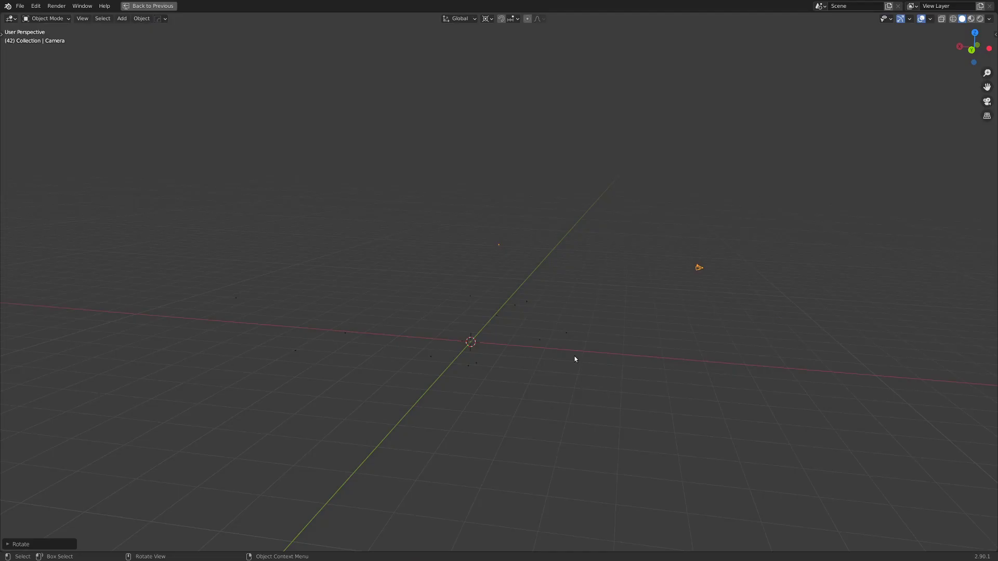
key(KP_0)
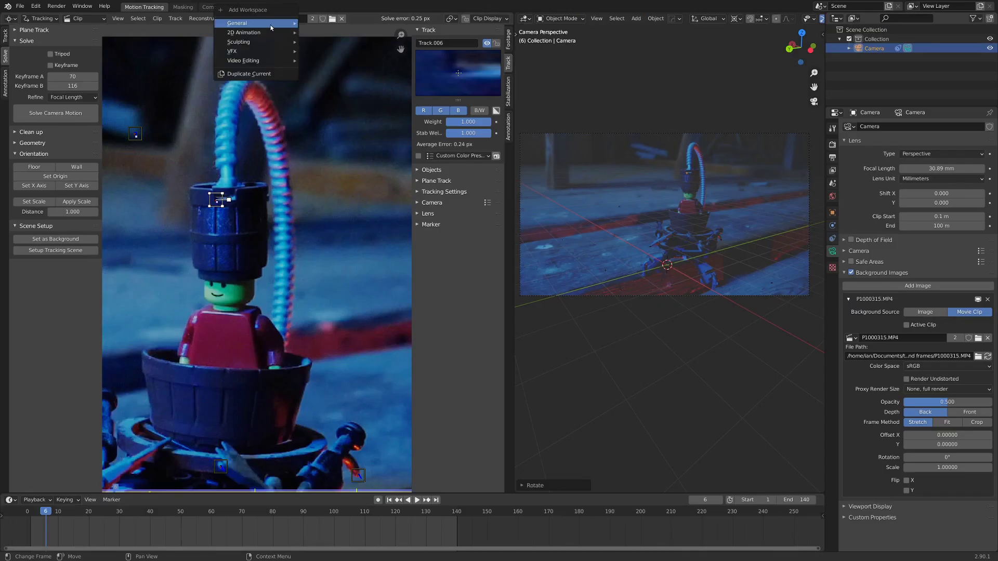
Add a General > Layout workspace and toggle the pipe kit window to fullscreen
mouse_move(271, 28)
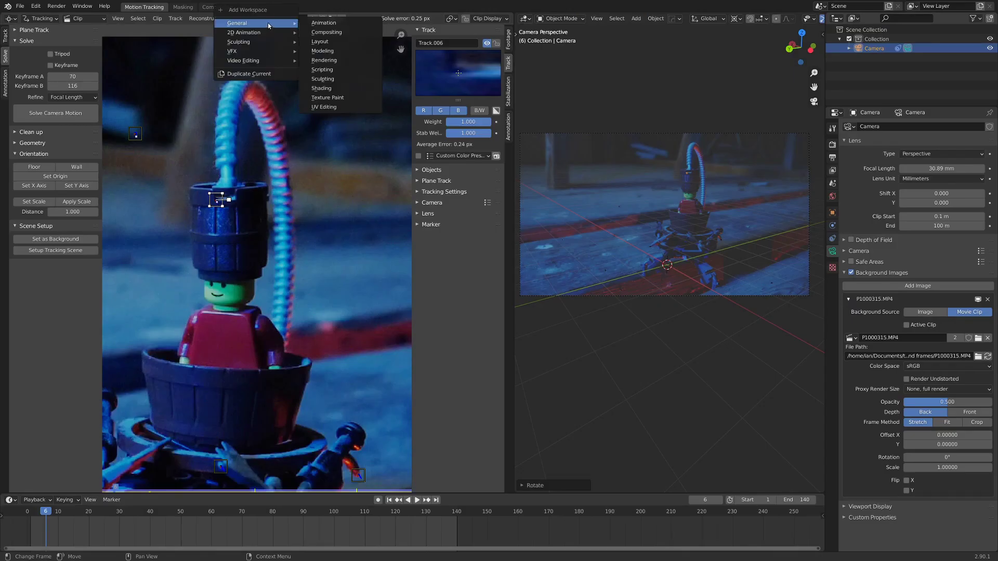
click(329, 44)
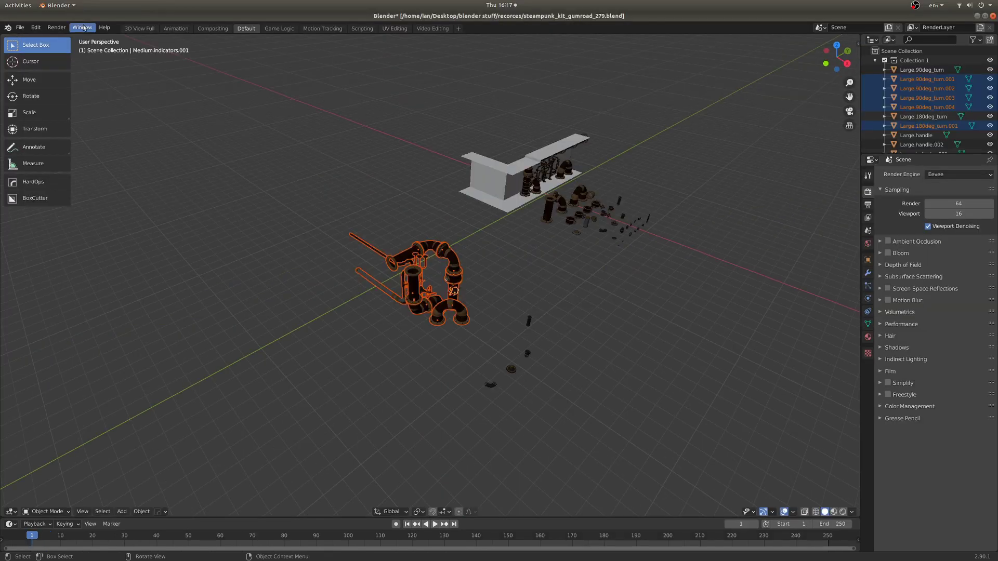
click(82, 27)
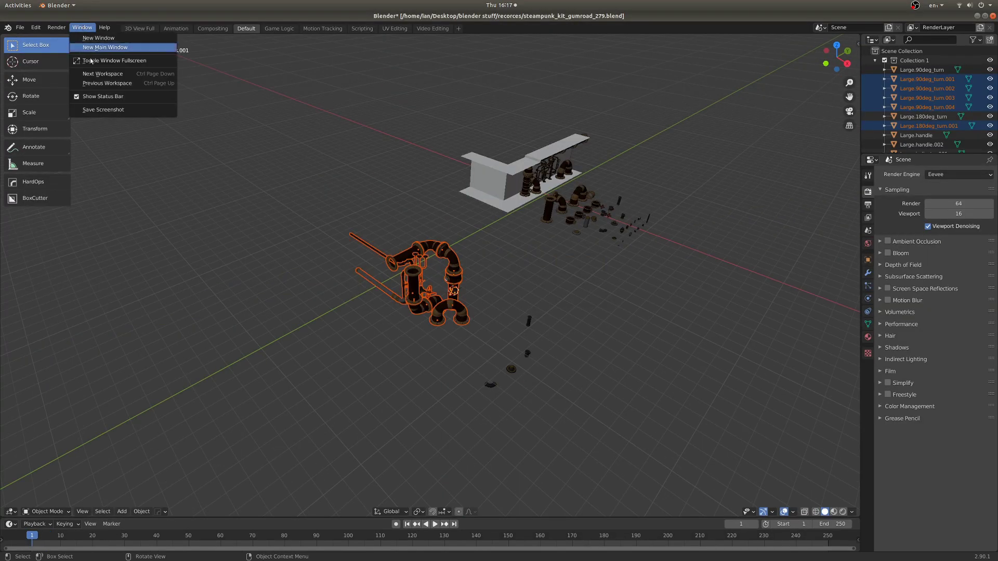
click(94, 61)
Inspect the pipe assembly, then switch to the Steampunk Pipes page in Firefox
scroll(416, 281, up, 5)
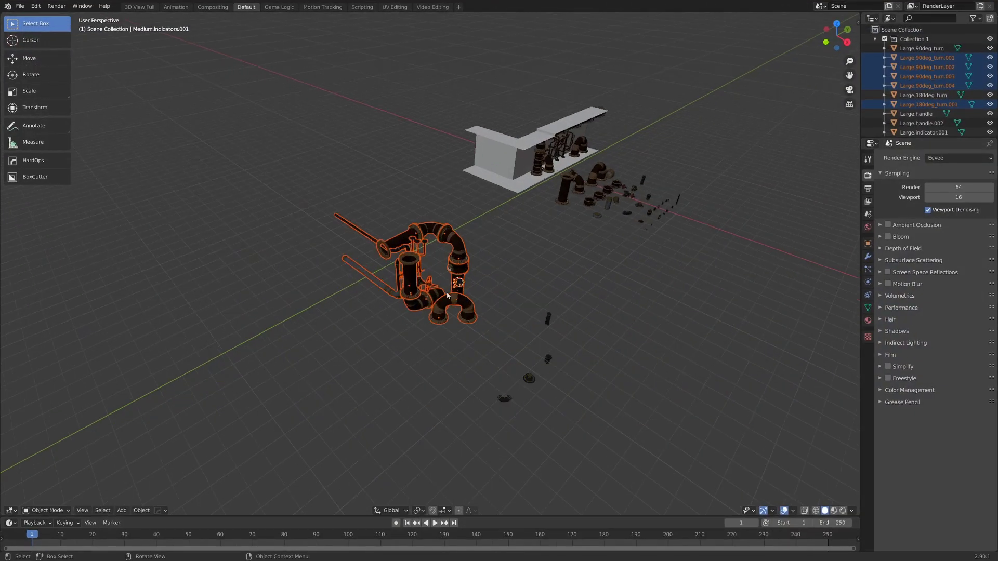
middle_drag(411, 268, 442, 160)
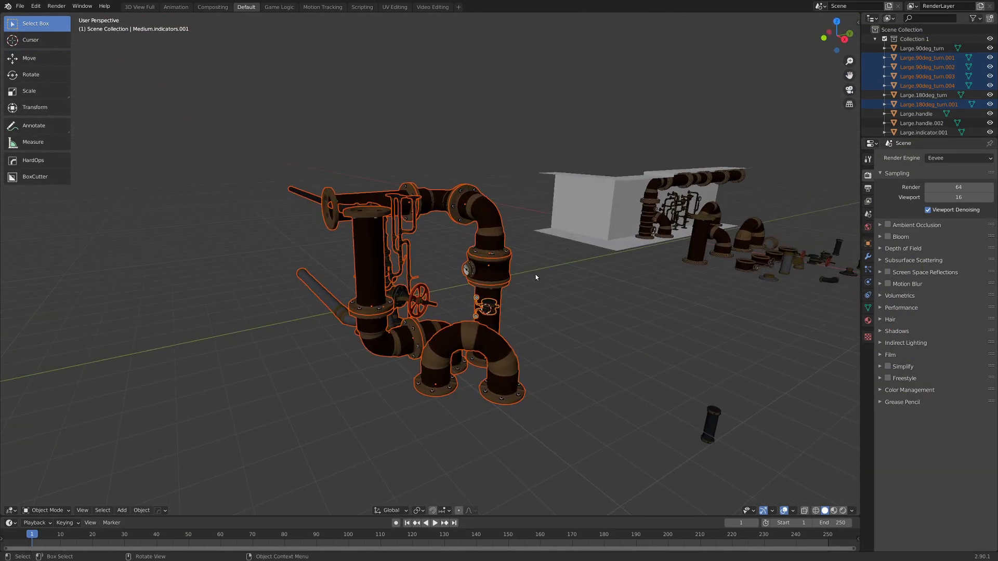
scroll(552, 284, down, 4)
key(alt+Tab)
key(alt+Tab)
key(alt+Tab)
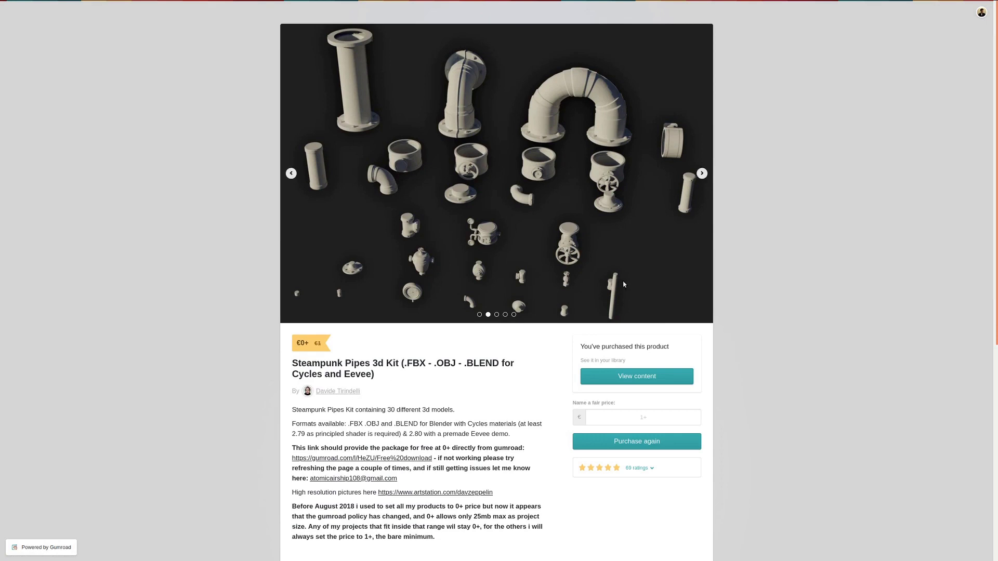
Reload and browse the Steampunk Pipes 3d Kit page, then copy the selection in Blender
scroll(538, 315, down, 3)
key(F5)
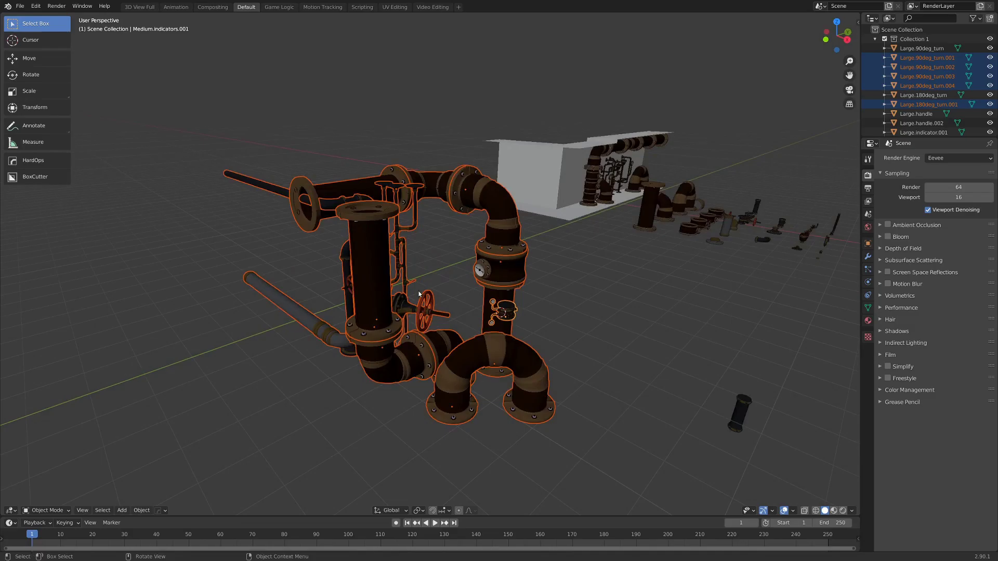
middle_drag(468, 292, 437, 301)
key(ctrl+c)
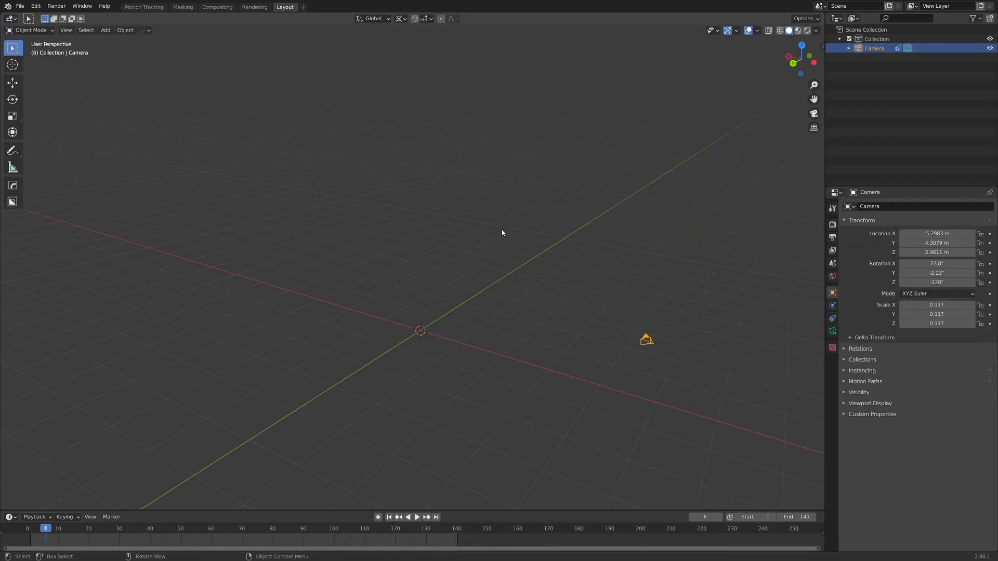
Paste the copied pipe objects into the tracking scene and switch to top view
middle_drag(457, 294, 470, 295)
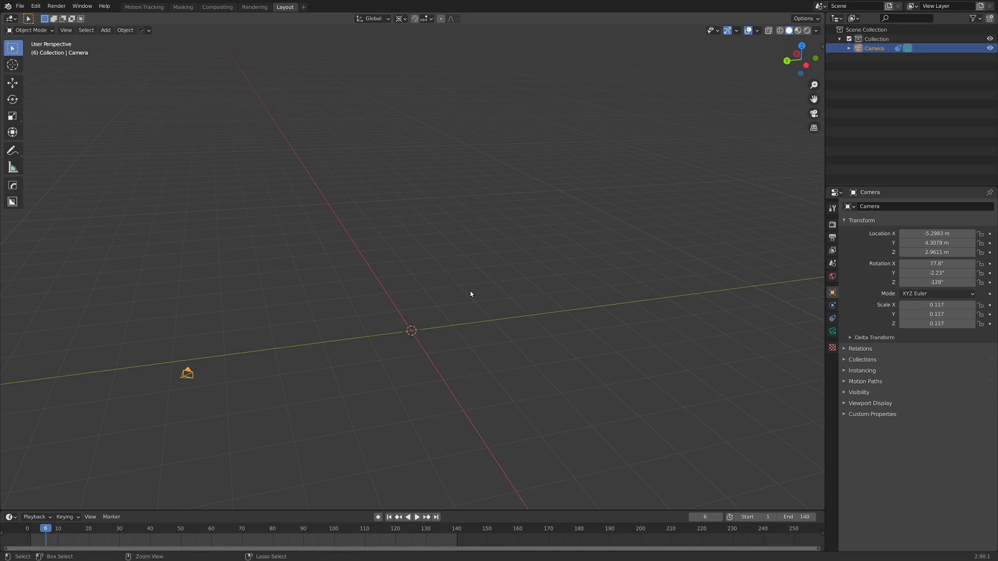
key(ctrl+v)
scroll(617, 255, down, 5)
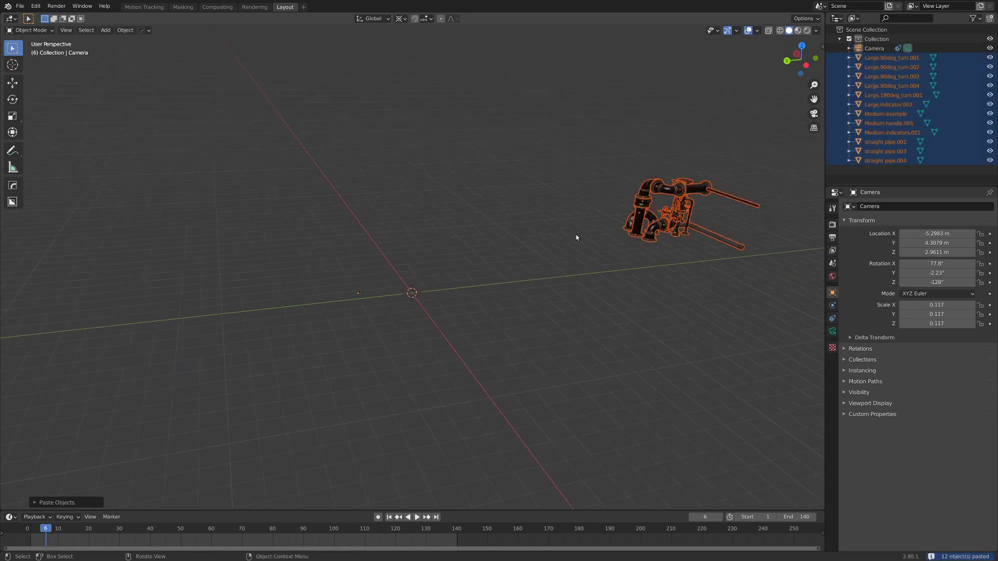
key(KP_7)
key(r)
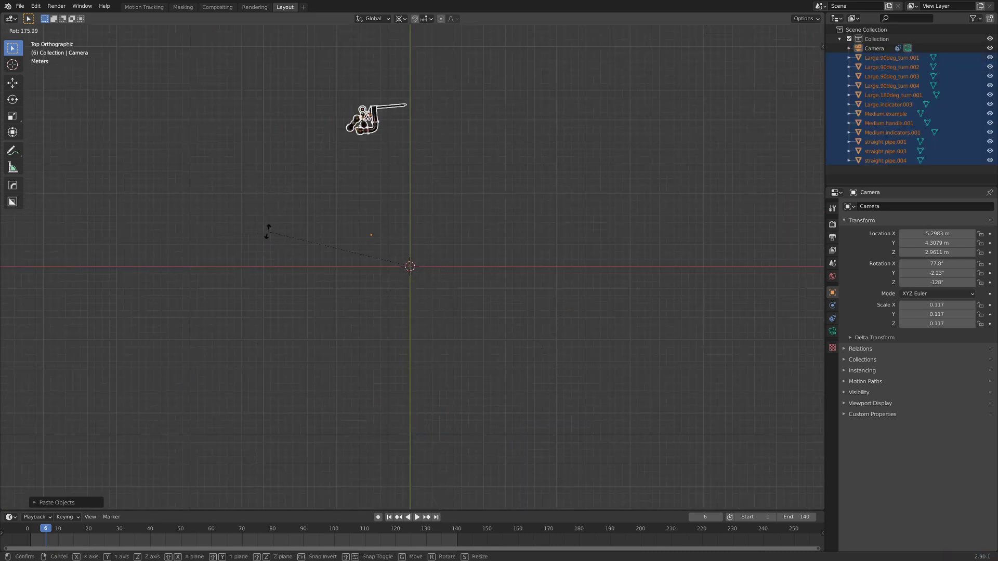
right_click(357, 313)
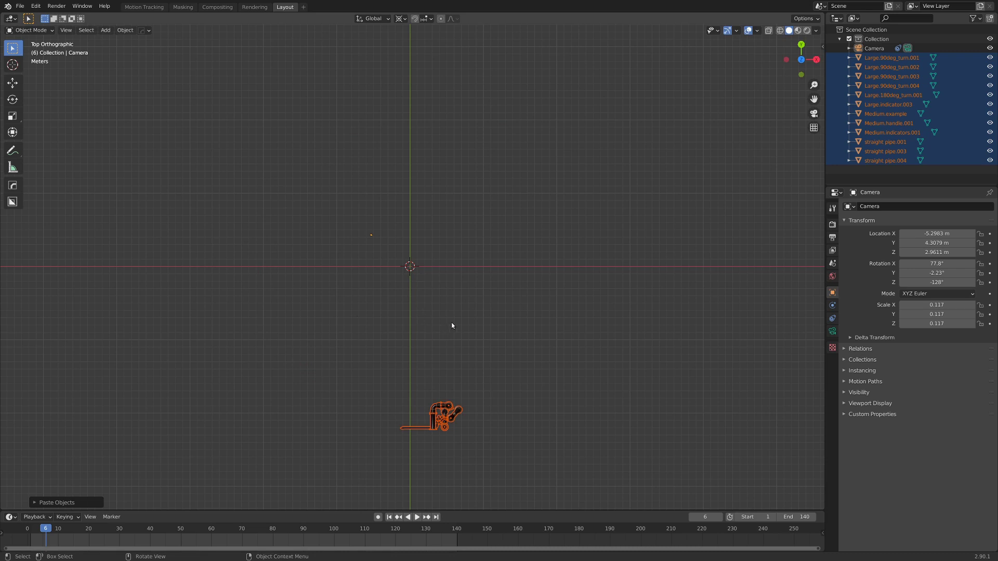
Change the pivot, place the pipes just left of the origin and rotate them about 160°
key(period)
click(447, 270)
key(g)
click(386, 254)
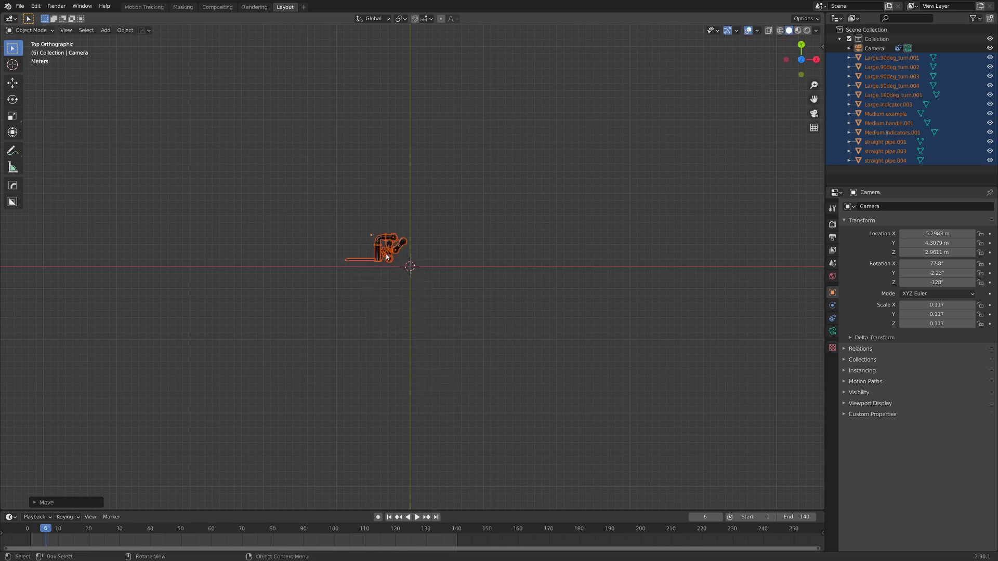
scroll(386, 253, up, 10)
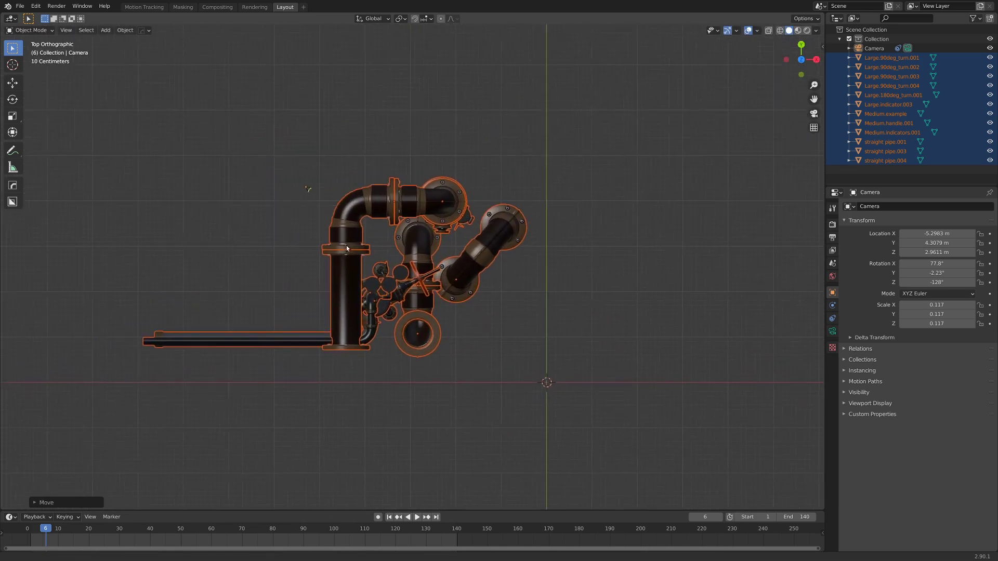
scroll(369, 249, up, 2)
key(r)
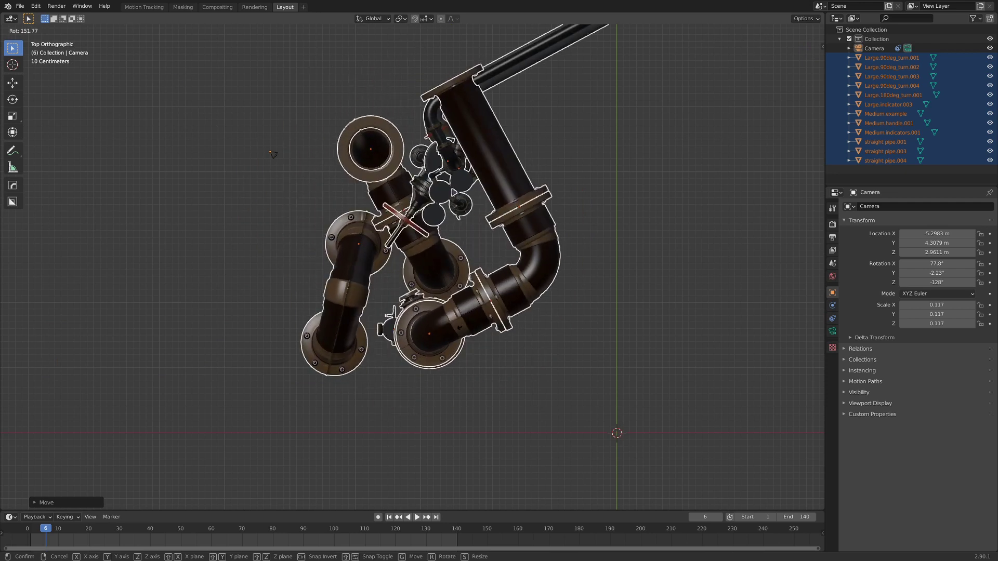
click(445, 344)
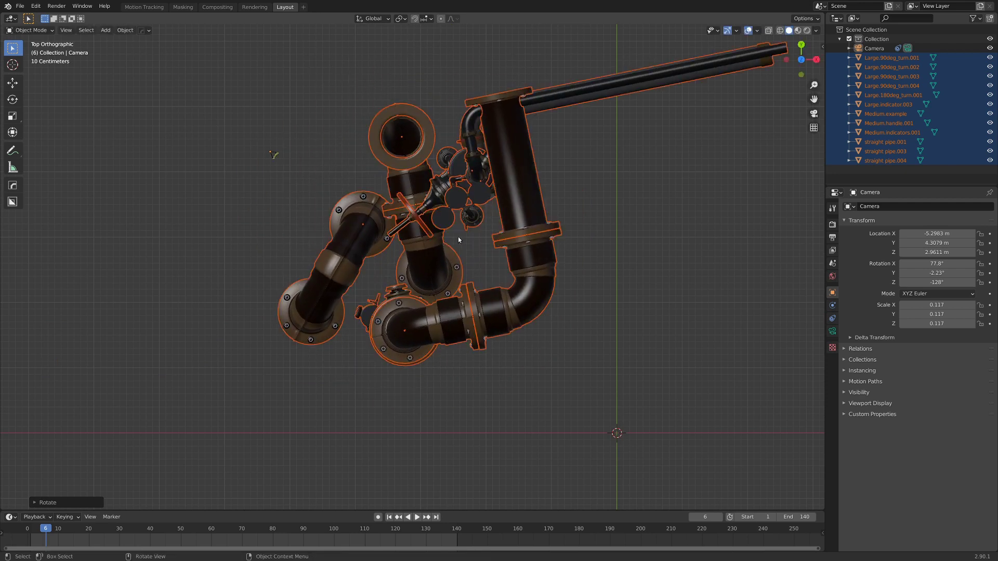
Nudge the pipes to a new spot and view them through the scene camera
drag(459, 240, 437, 271)
middle_drag(436, 270, 411, 392)
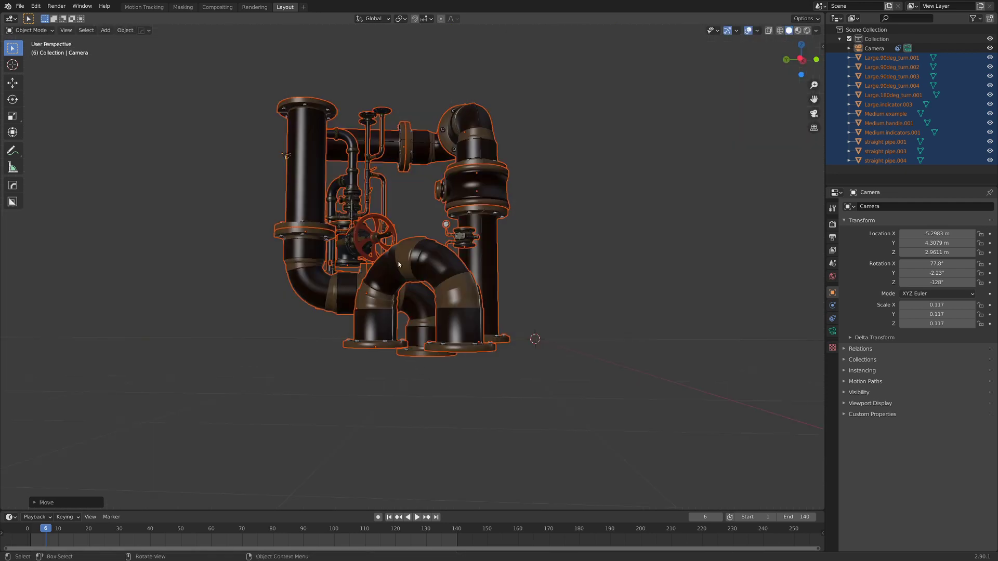
middle_drag(399, 264, 353, 122)
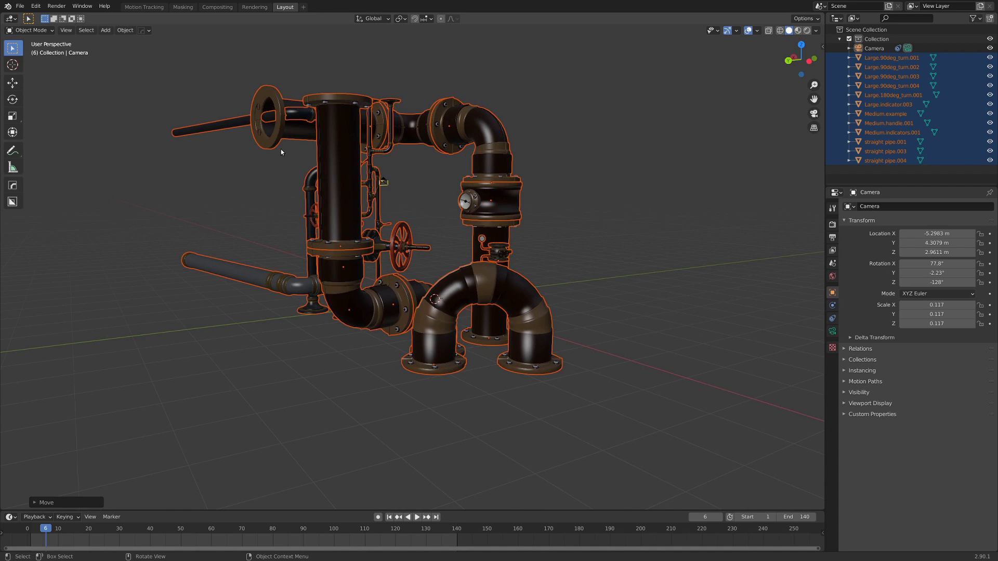
key(KP_0)
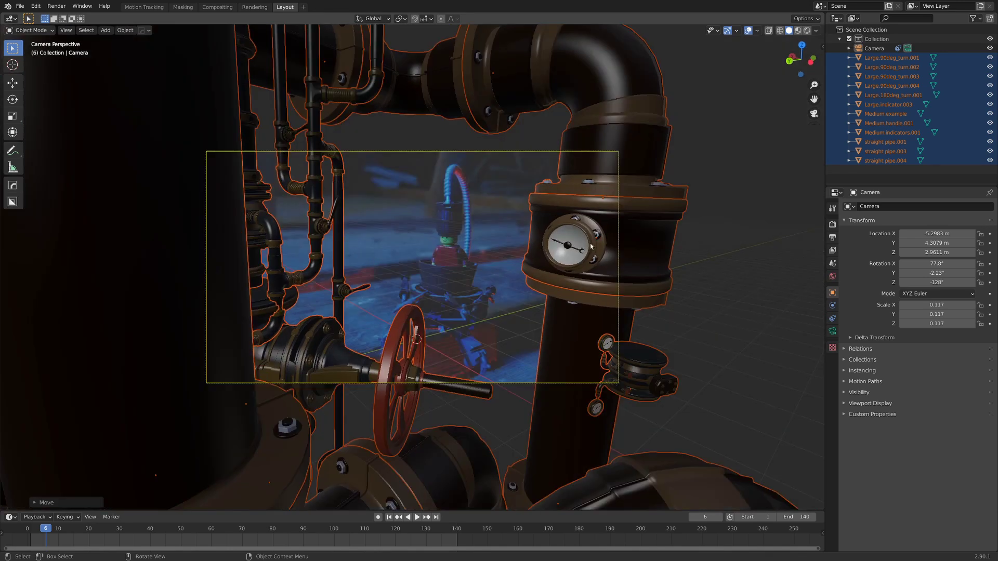
Rotate the pipes about Z and move the red valve wheel to a new spot
key(r)
key(z)
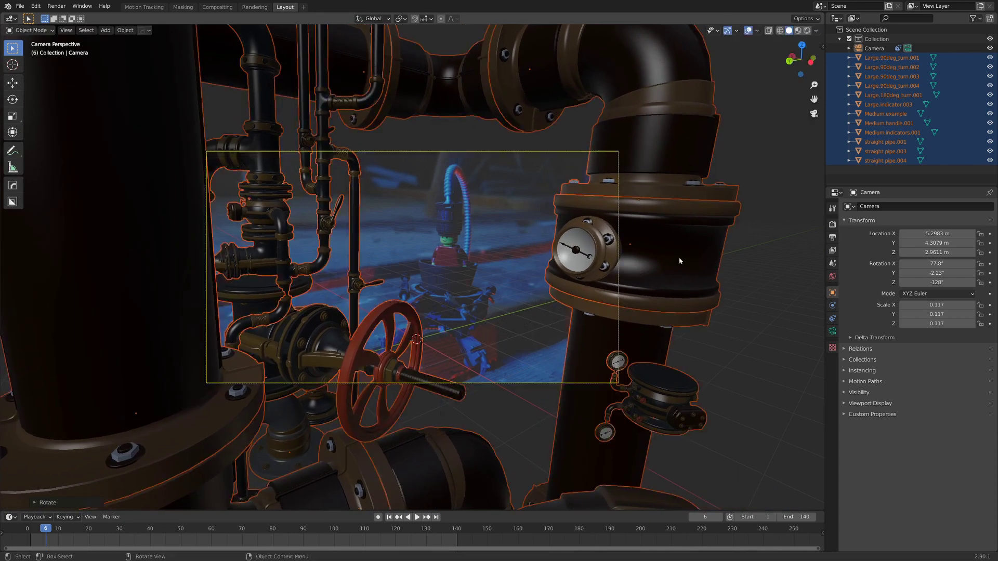
click(383, 304)
click(376, 298)
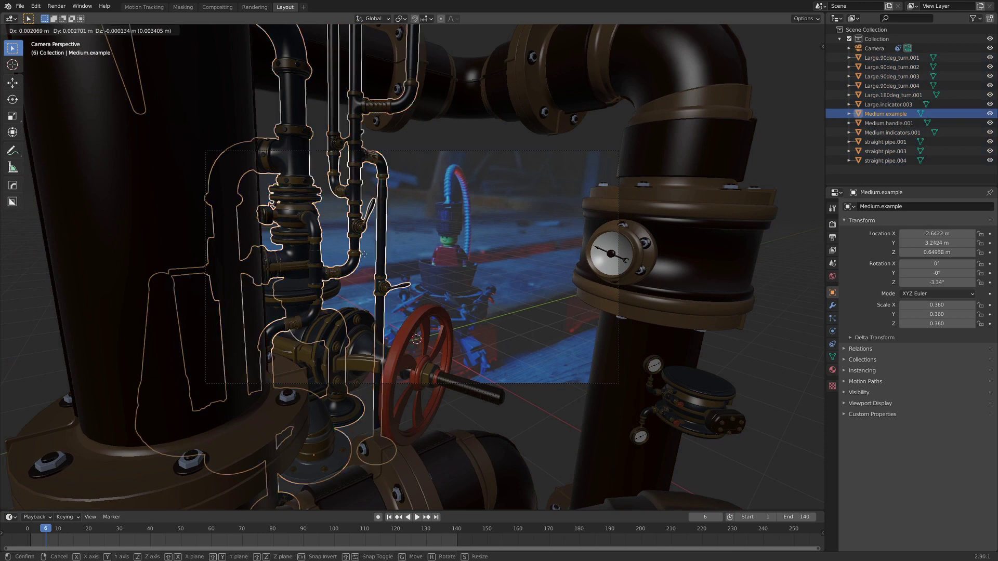
click(403, 336)
key(g)
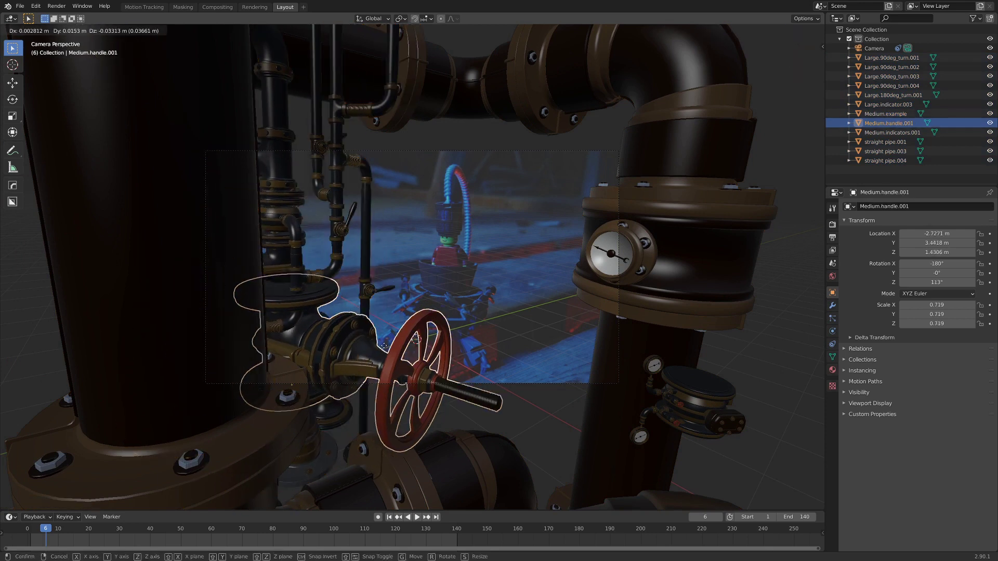
click(313, 375)
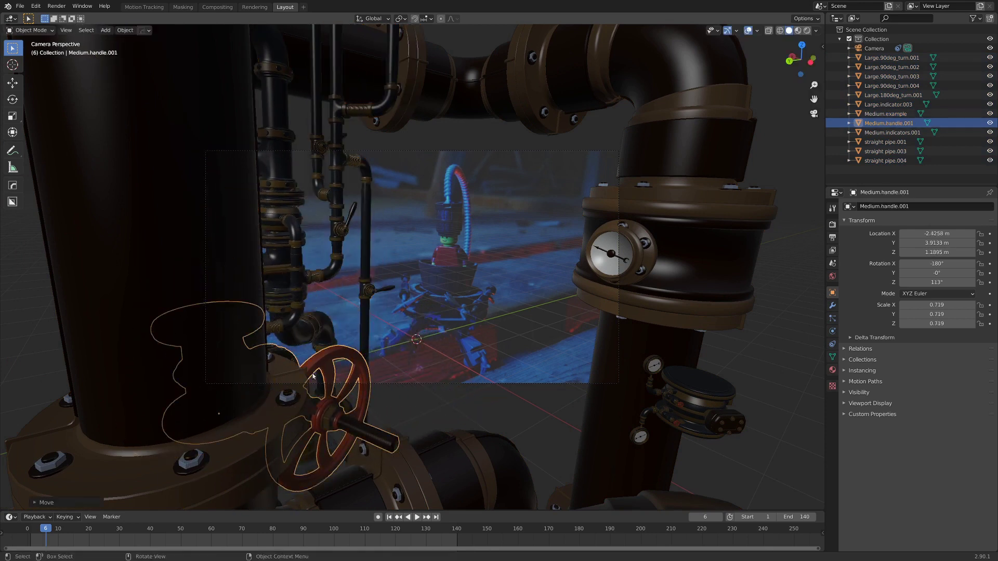
Select the Medium.indicators.001 gauge cluster and scrub the timeline to frame 89
click(642, 364)
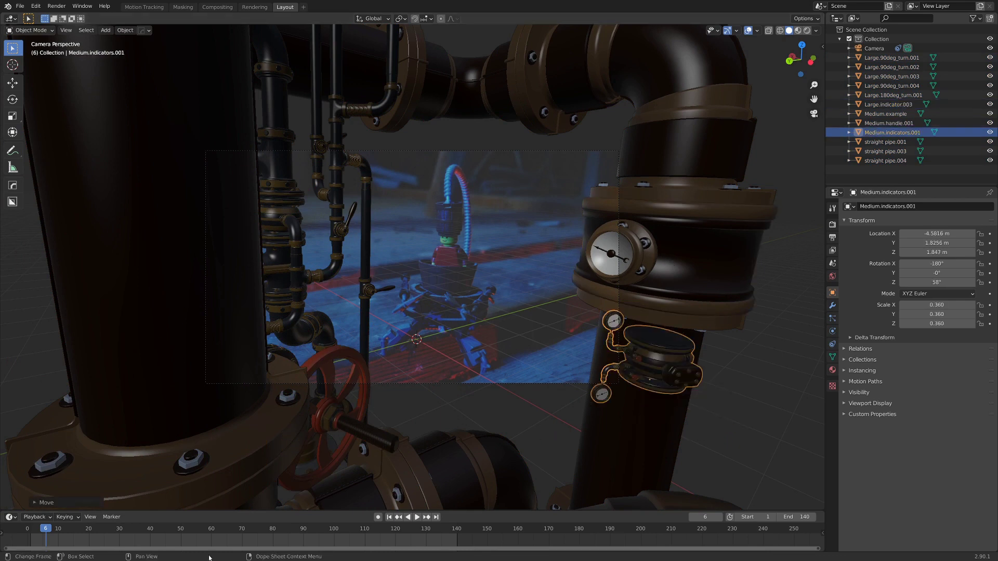
drag(39, 540, 296, 542)
key(space)
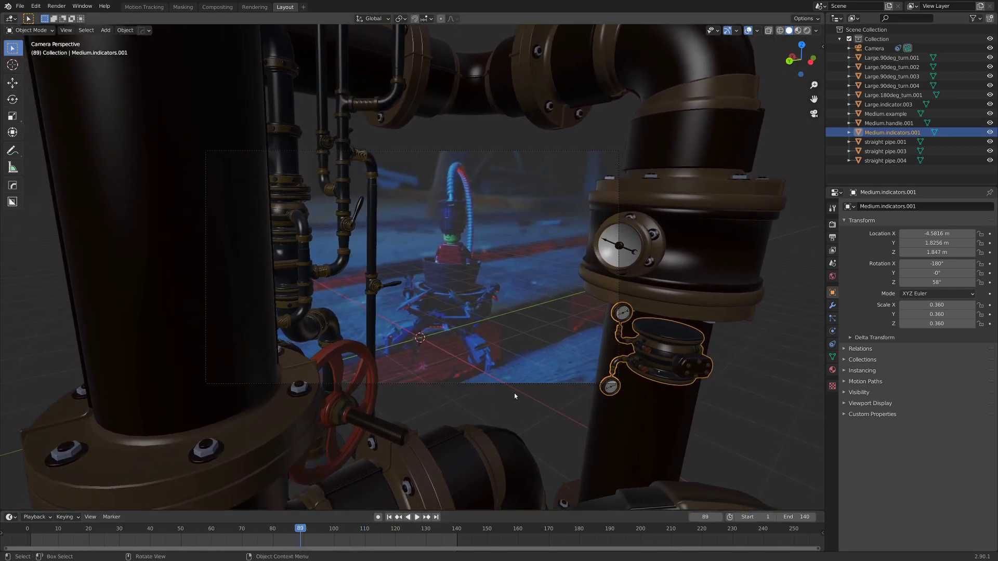
scroll(416, 349, up, 2)
scroll(464, 367, down, 3)
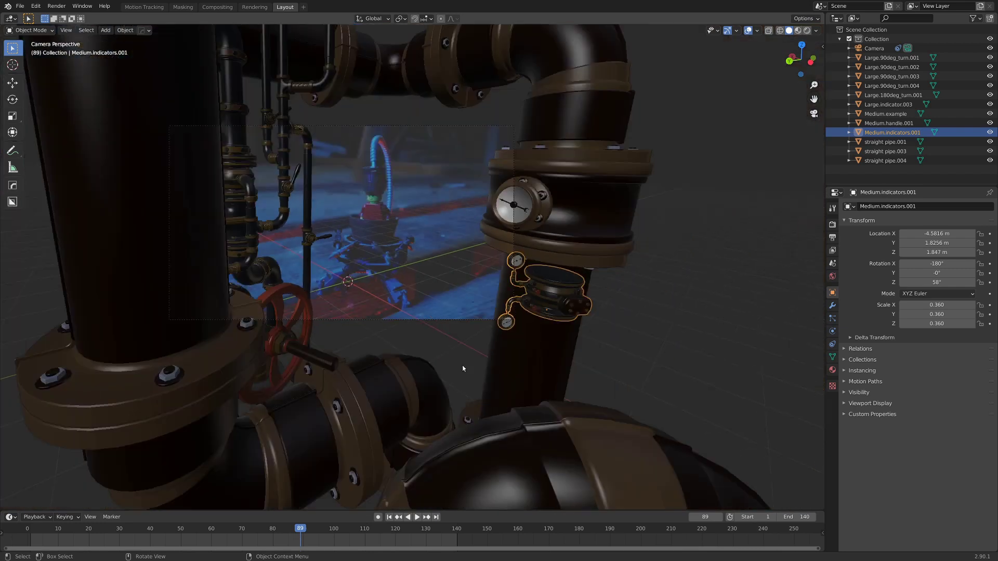
Move Large.180deg_turn.001 to about X −4.23 m, Y 3.21 m, Z 0.755 m
click(506, 447)
scroll(538, 478, down, 5)
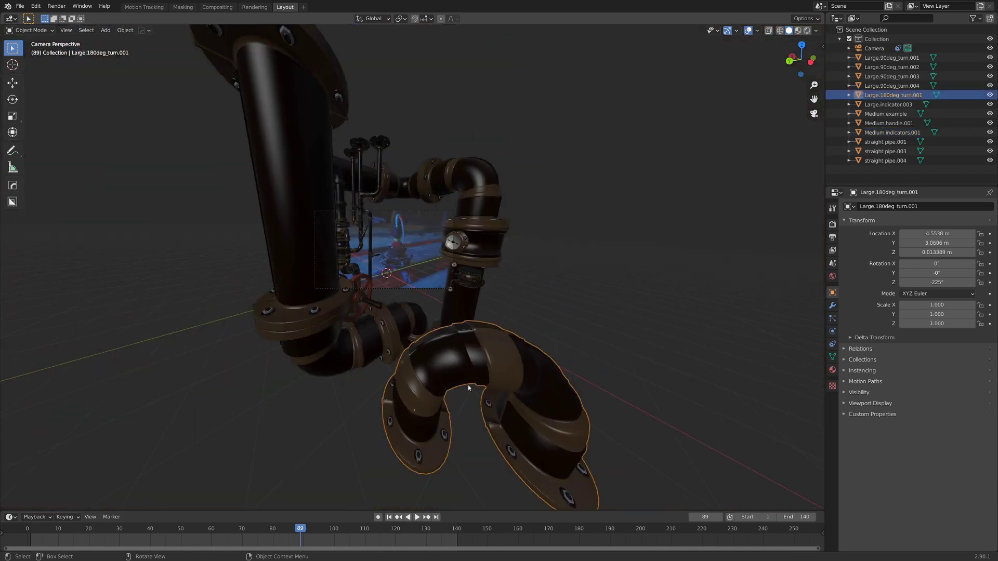
scroll(468, 385, up, 5)
scroll(584, 450, up, 1)
key(g)
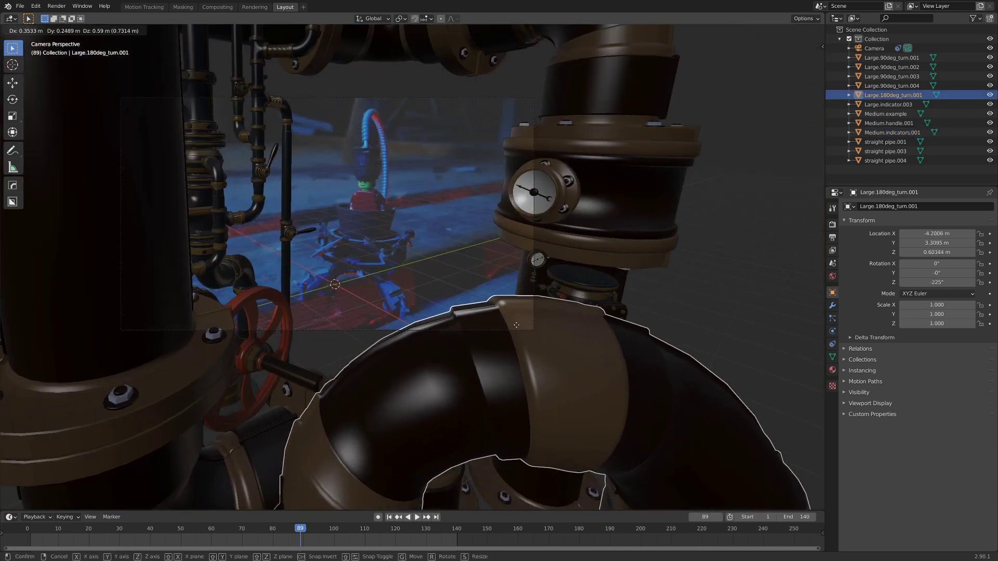
click(535, 297)
scroll(468, 312, down, 3)
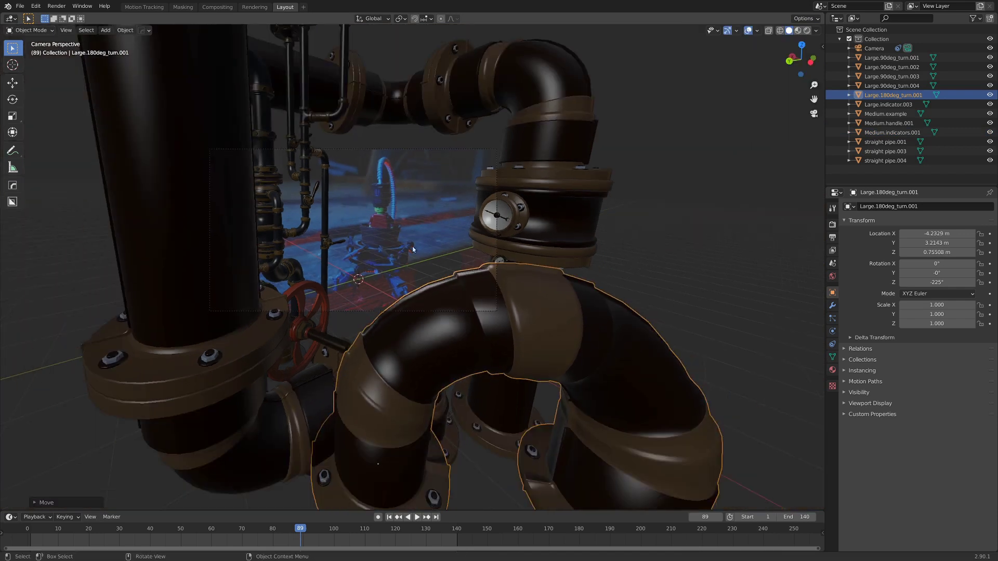
scroll(411, 323, up, 4)
Select the camera to show its lens and background-image settings, zooming the camera view
click(414, 300)
scroll(451, 269, down, 5)
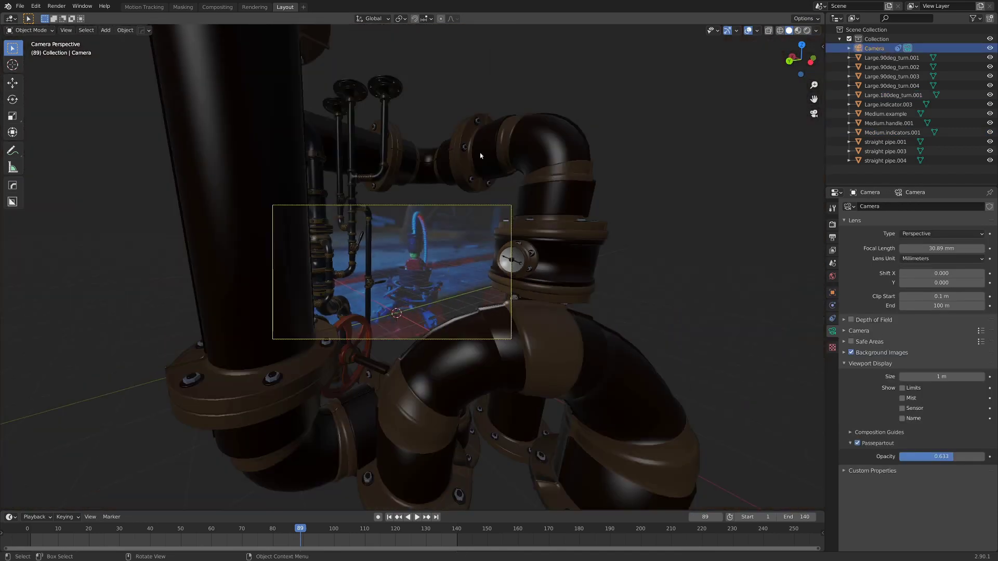
scroll(349, 276, up, 4)
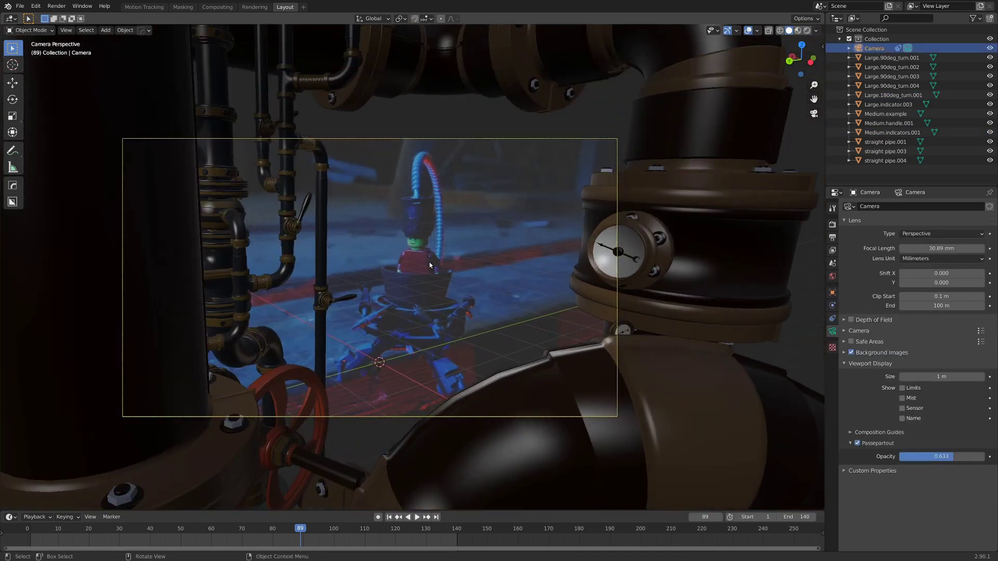
scroll(400, 331, up, 1)
scroll(283, 326, down, 3)
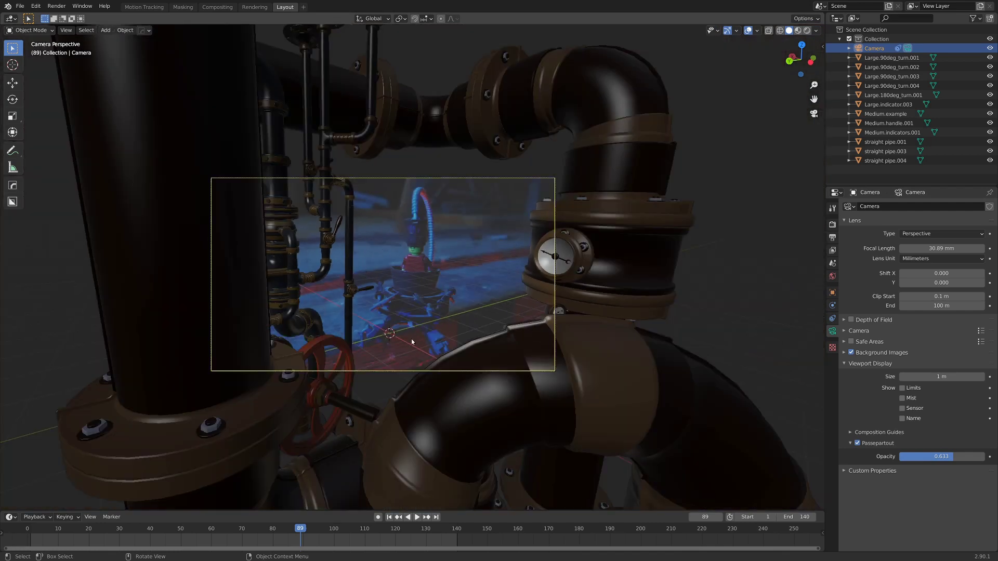
scroll(416, 333, up, 4)
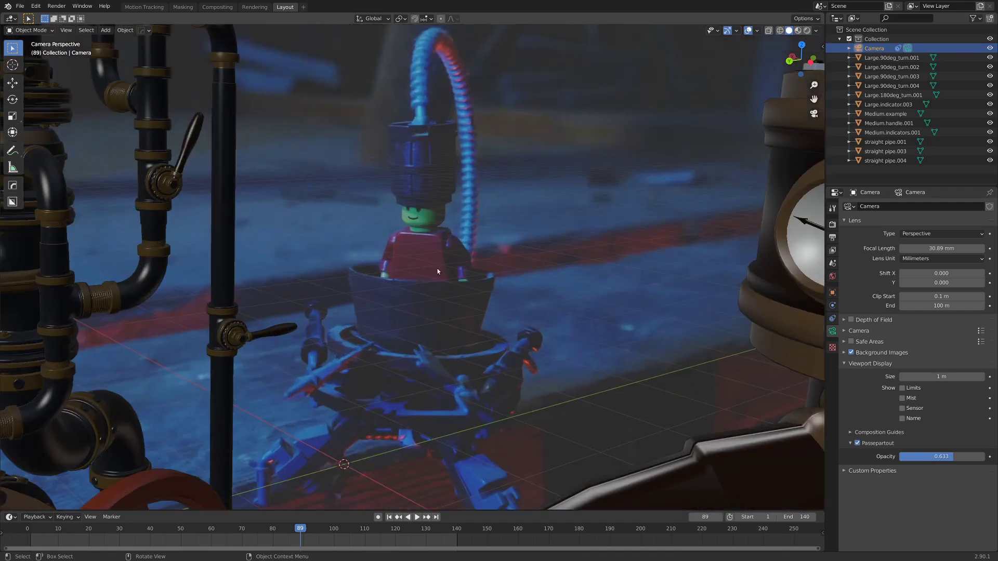
scroll(394, 202, down, 5)
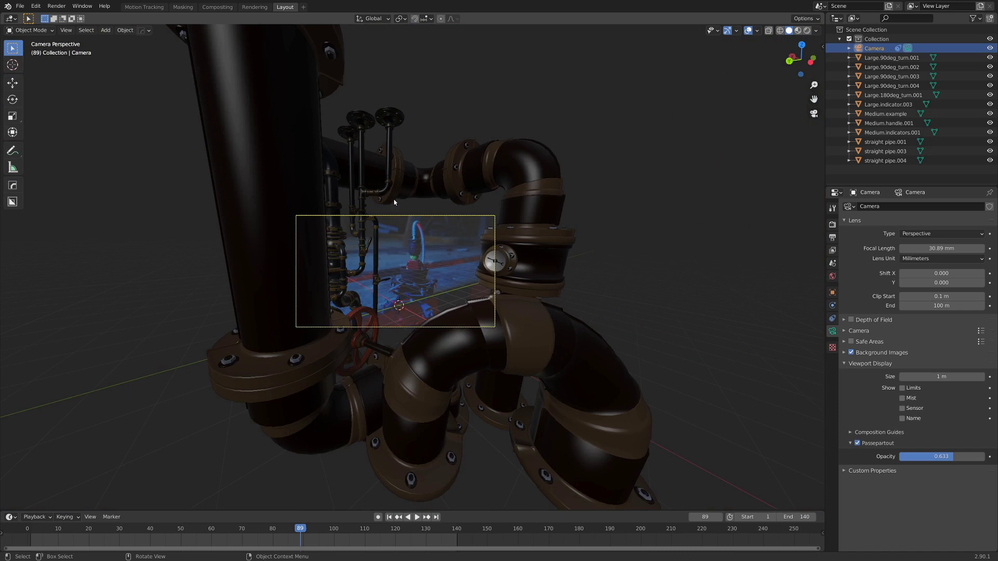
Move straight pipe.003, both Large.90deg_turns, Large.indicator.003 and straight pipe.001 together
scroll(351, 139, up, 4)
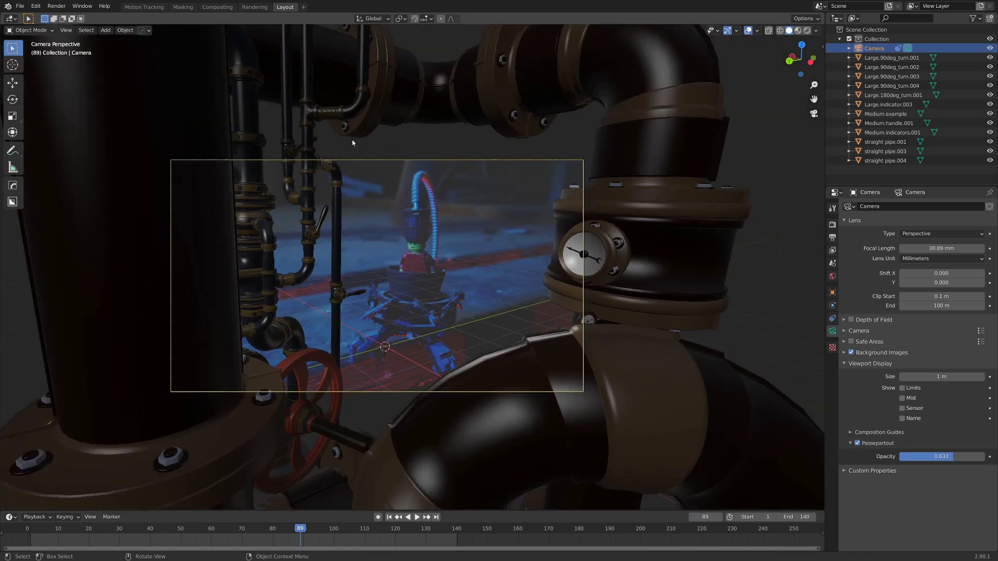
scroll(347, 112, down, 1)
click(348, 112)
shift+click(455, 105)
shift+click(598, 104)
shift+click(555, 257)
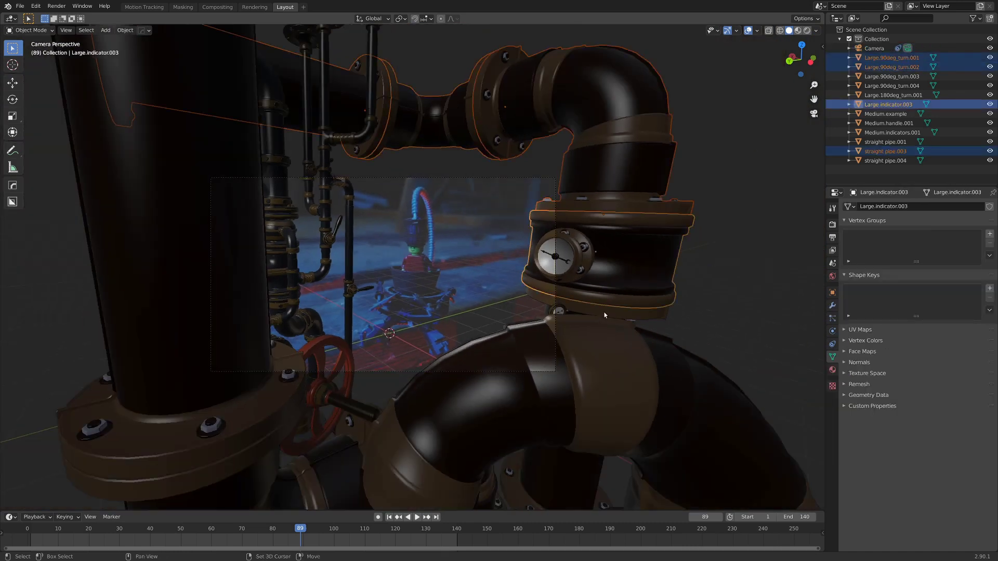
shift+click(602, 313)
scroll(572, 141, up, 2)
scroll(484, 268, down, 4)
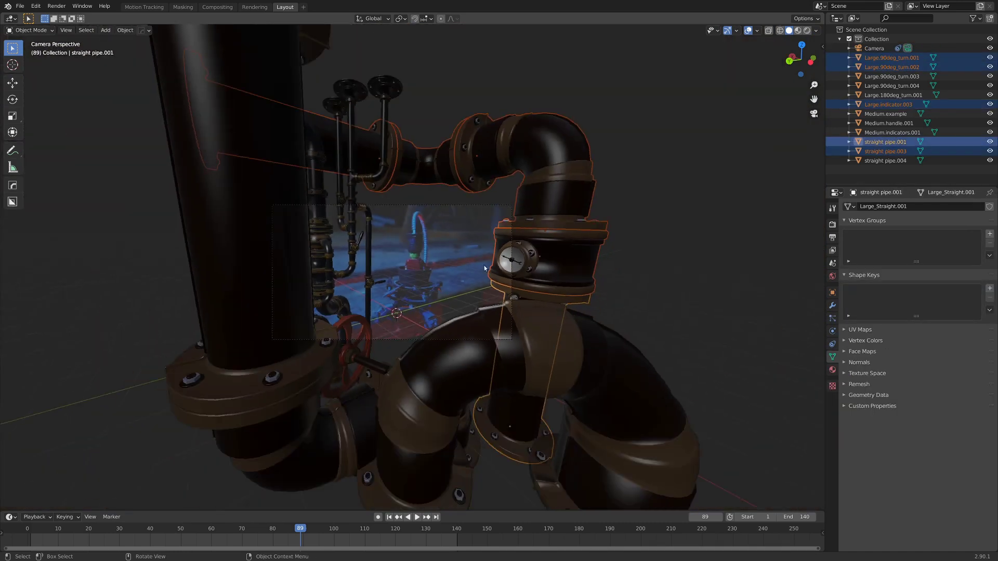
scroll(526, 104, up, 2)
key(g)
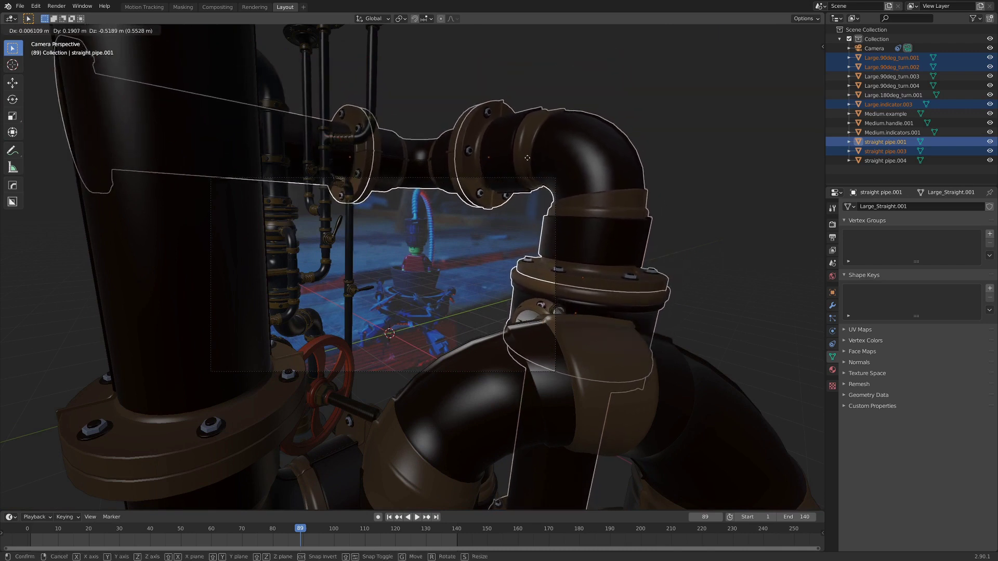
click(529, 152)
Play the animation from the start through the camera to check the pipe framing
scroll(469, 210, up, 4)
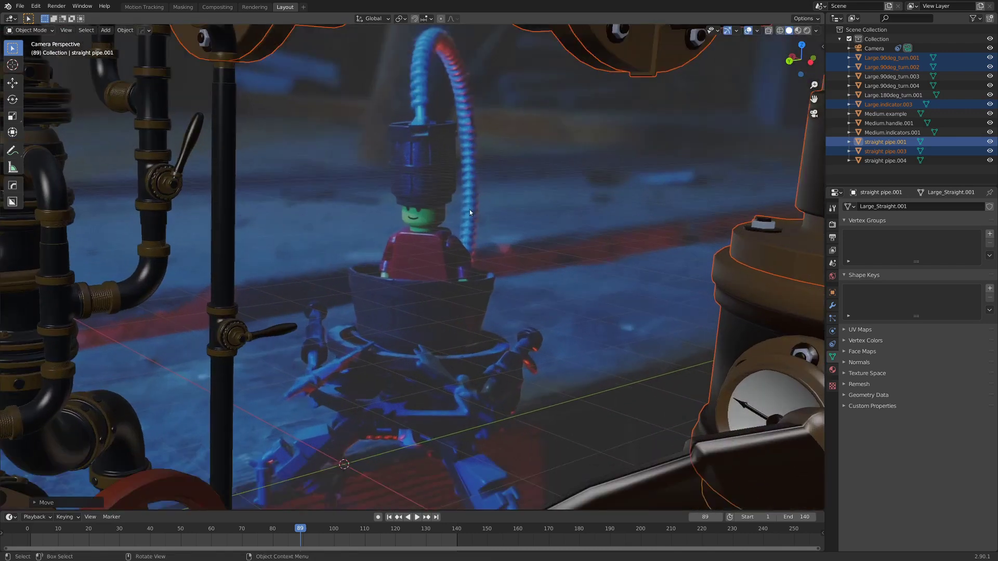
scroll(423, 236, down, 2)
key(shift+Left)
key(space)
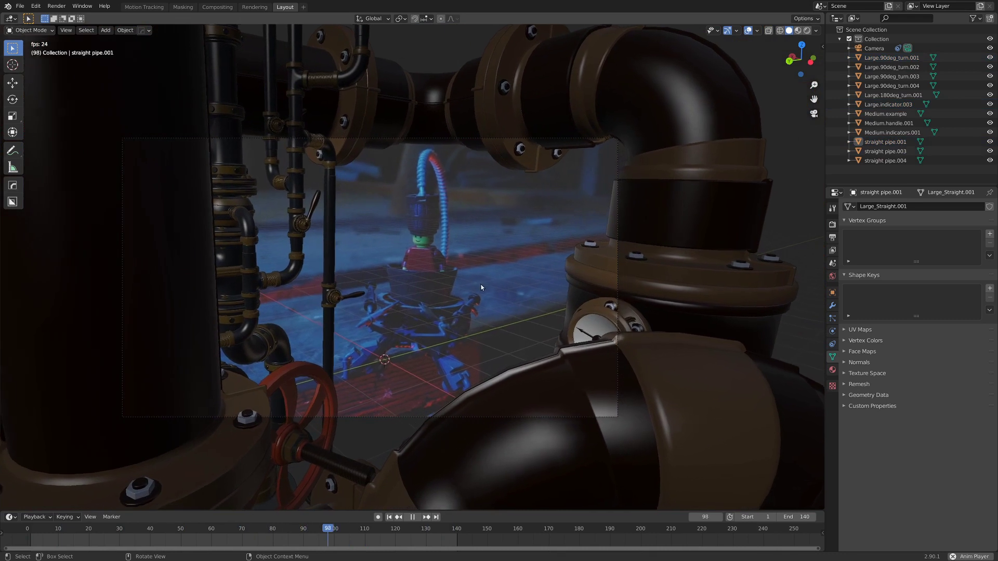
click(486, 285)
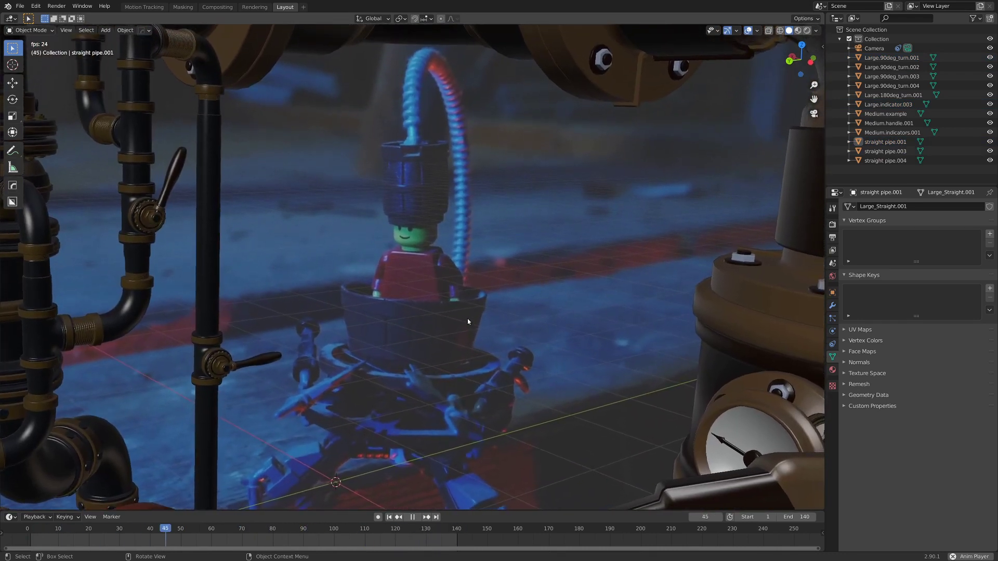
key(KP_0)
key(space)
key(space)
key(ctrl+z)
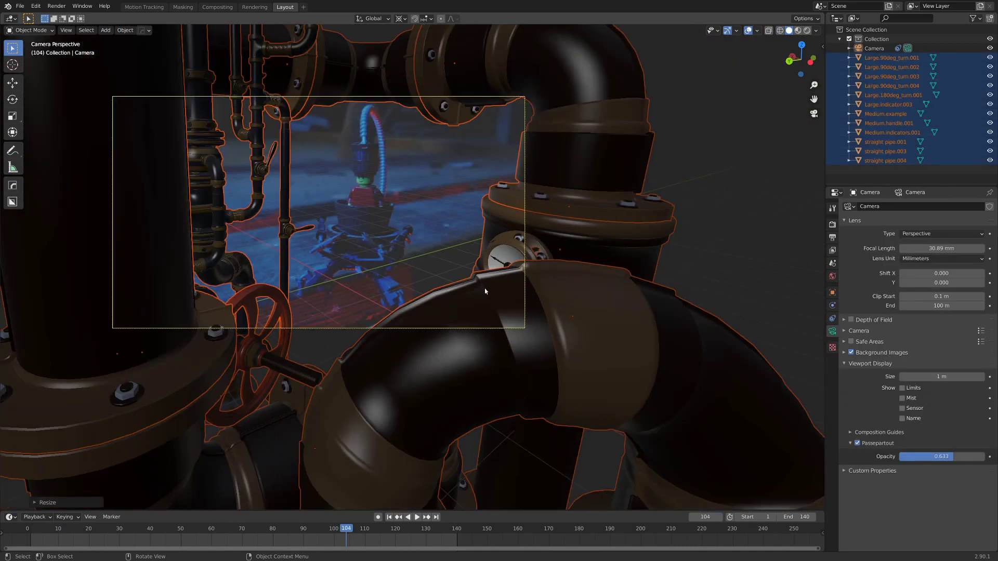
Switch the viewport to rendered shading and set the render engine to Cycles
key(z)
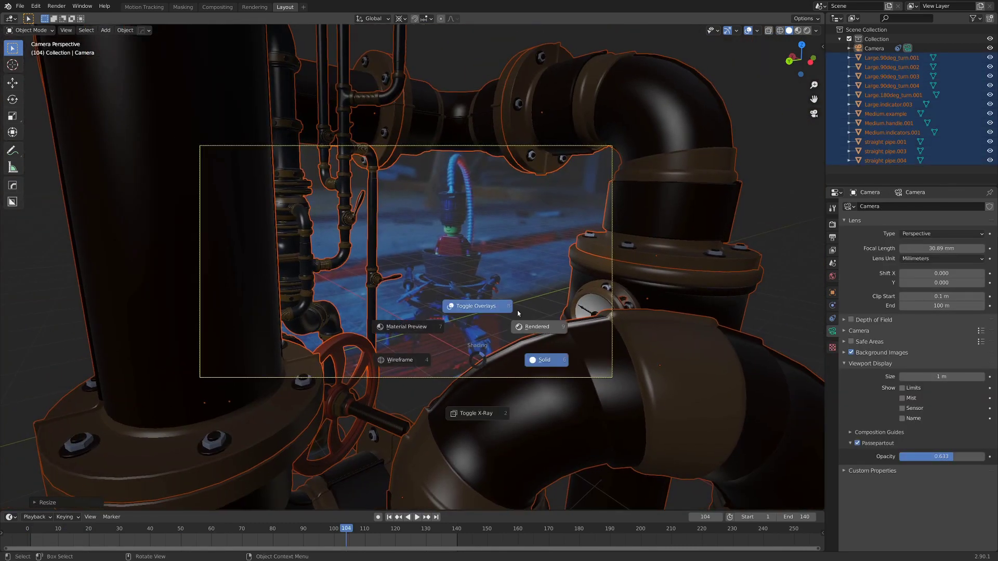
click(549, 316)
key(alt+a)
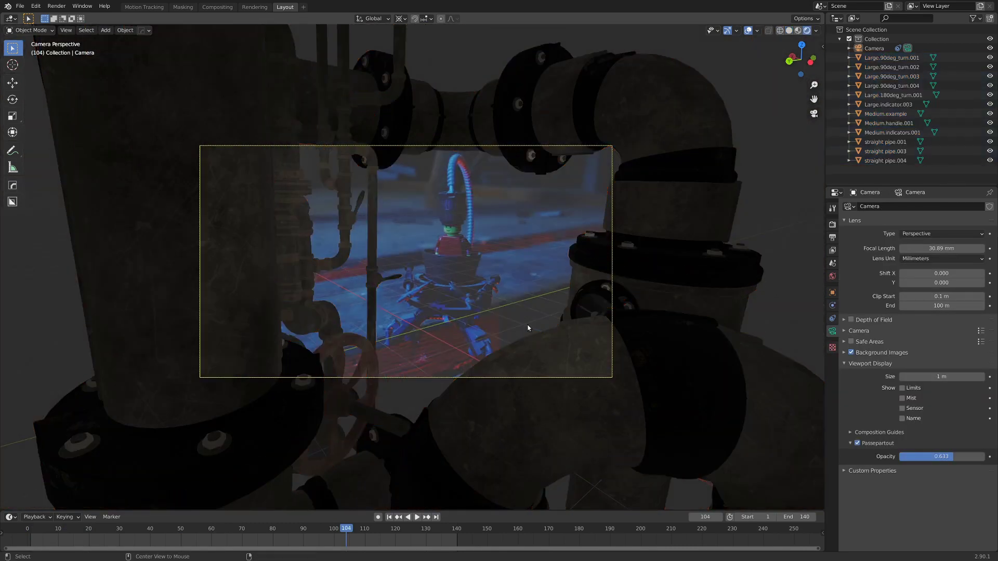
mouse_move(577, 312)
middle_down()
mouse_move(513, 317)
mouse_move(573, 321)
middle_up()
click(832, 224)
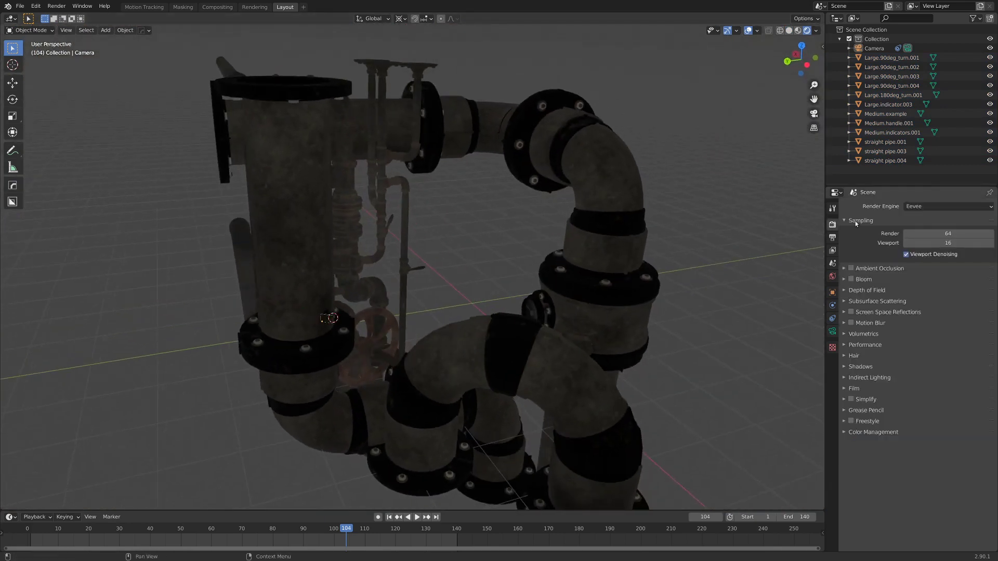
click(923, 207)
click(921, 239)
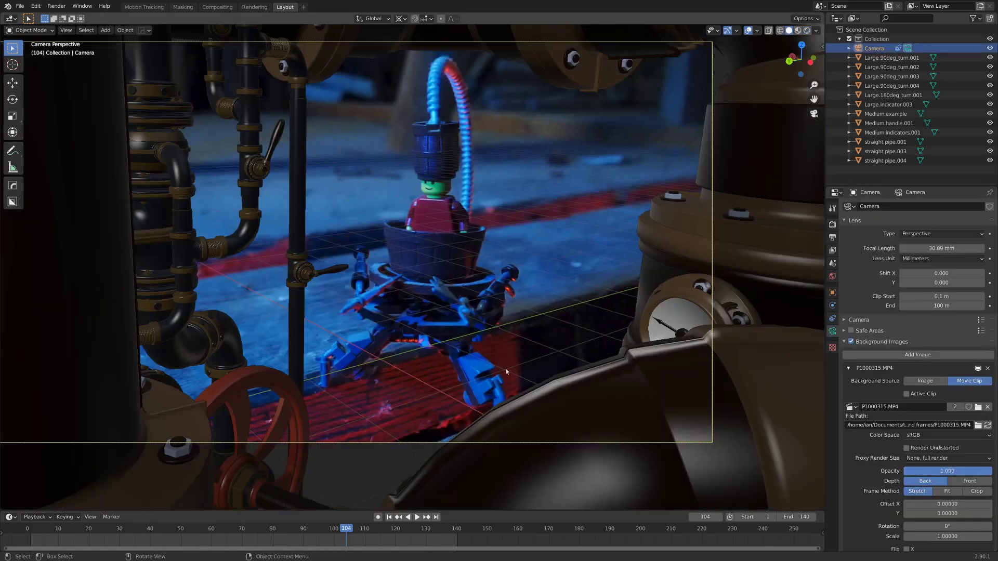
Darken the World background colour to value 0.050 and view it in rendered shading
scroll(506, 371, up, 3)
scroll(618, 361, down, 4)
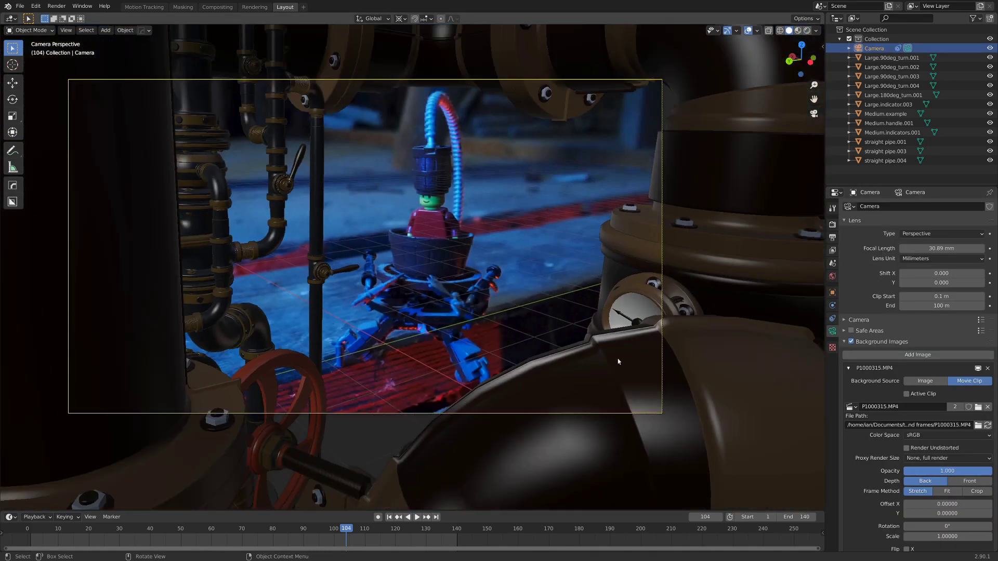
scroll(527, 278, down, 2)
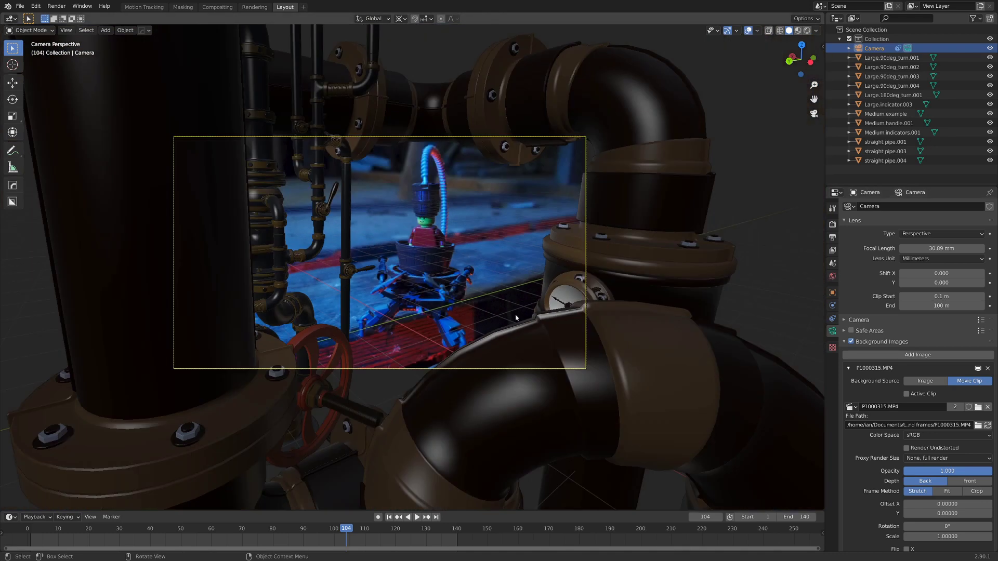
click(832, 277)
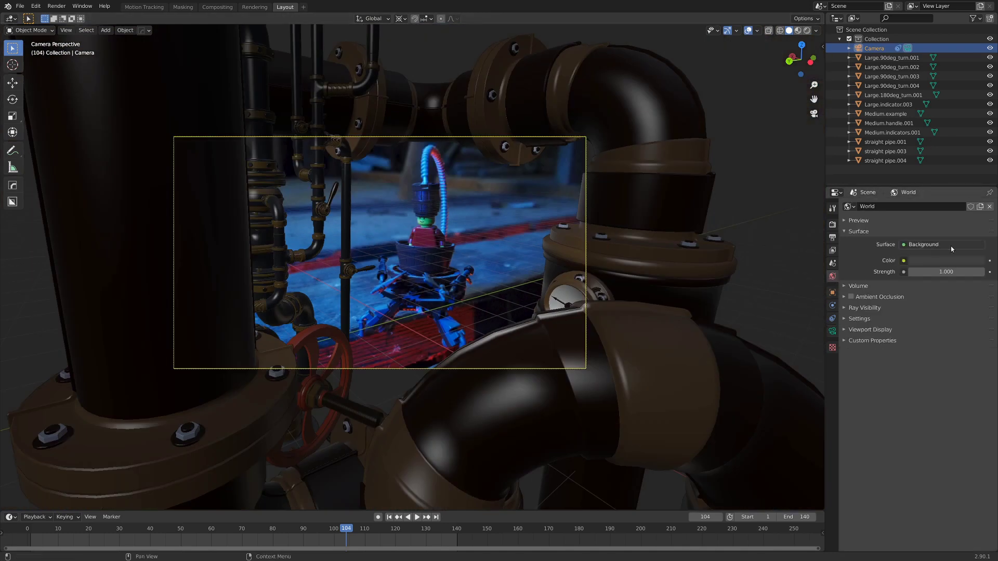
click(947, 258)
click(977, 192)
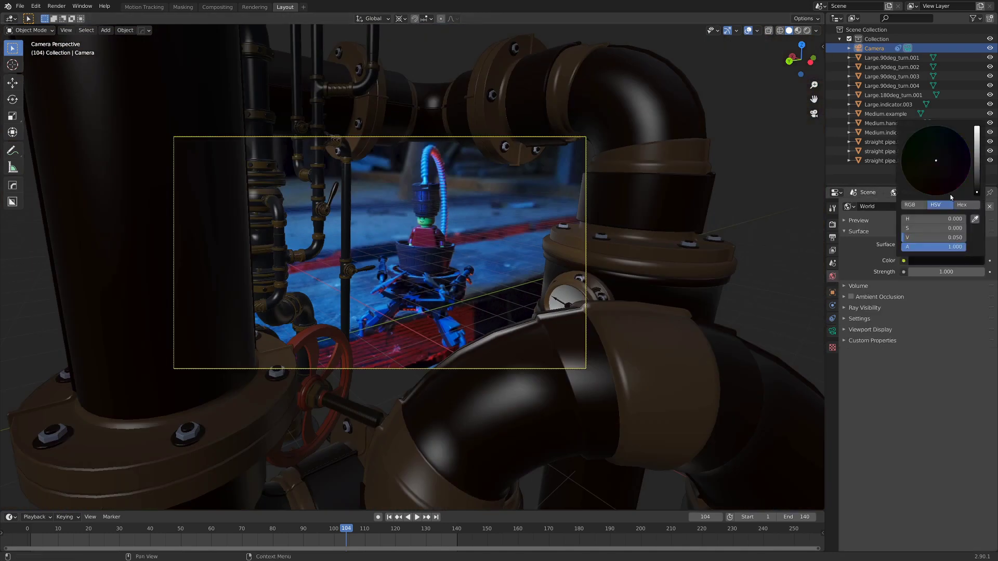
key(z)
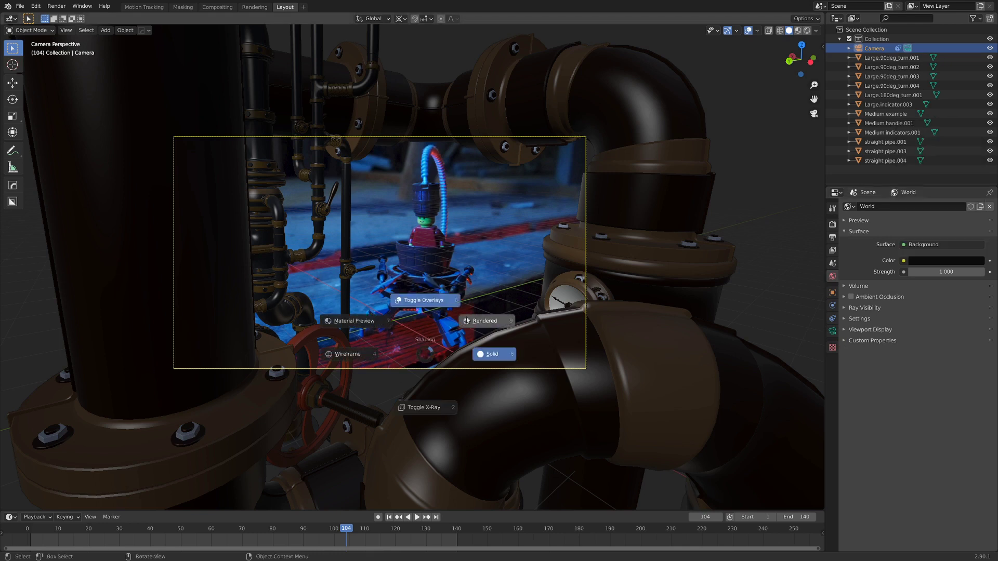
click(484, 309)
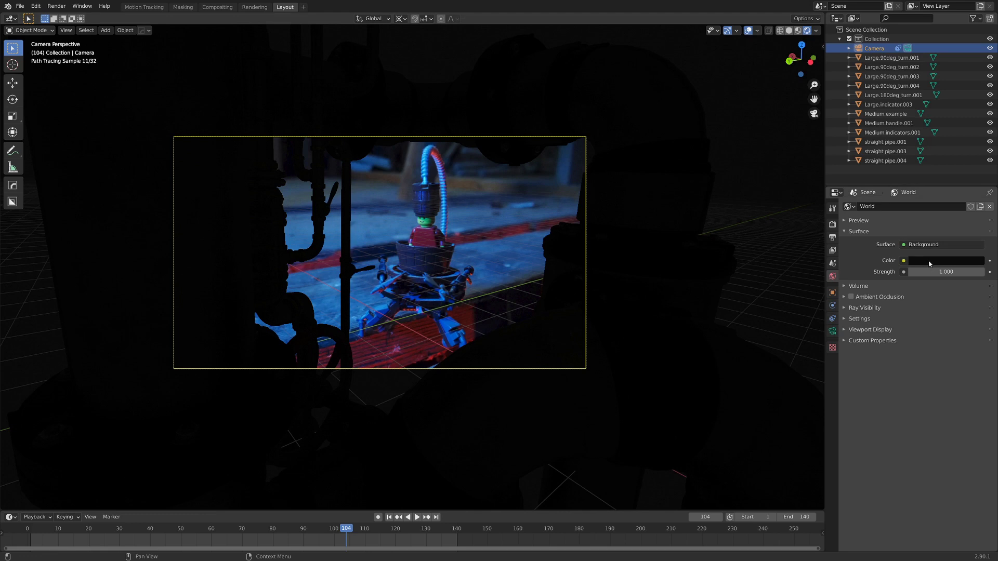
click(952, 261)
Raise the World colour's Value from 0.050 to 0.094 for slightly brighter ambient light
drag(978, 192, 978, 190)
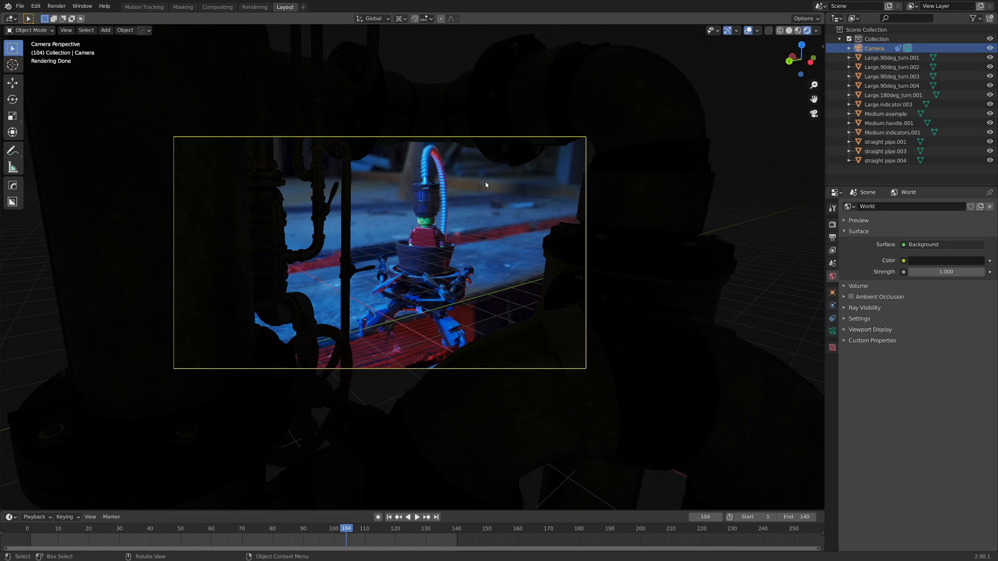
scroll(472, 227, up, 8)
scroll(345, 155, down, 4)
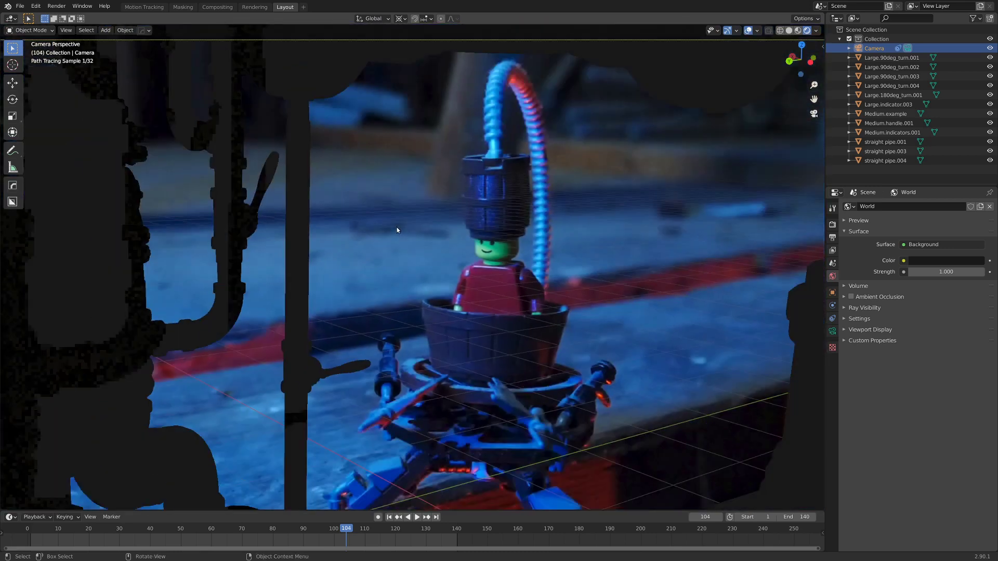
scroll(440, 332, down, 3)
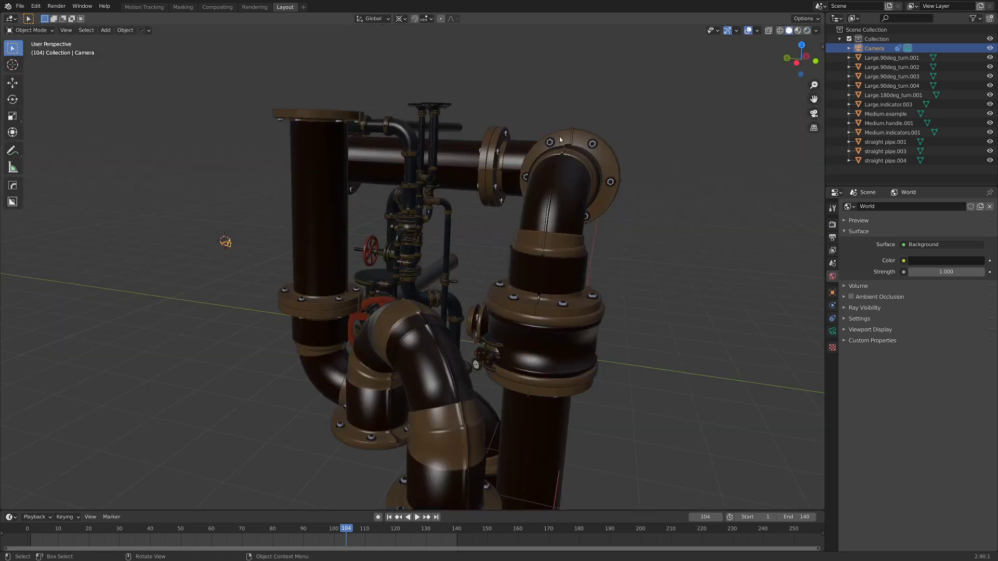
Open the viewport overlay settings and orbit around the pipe scene
click(757, 31)
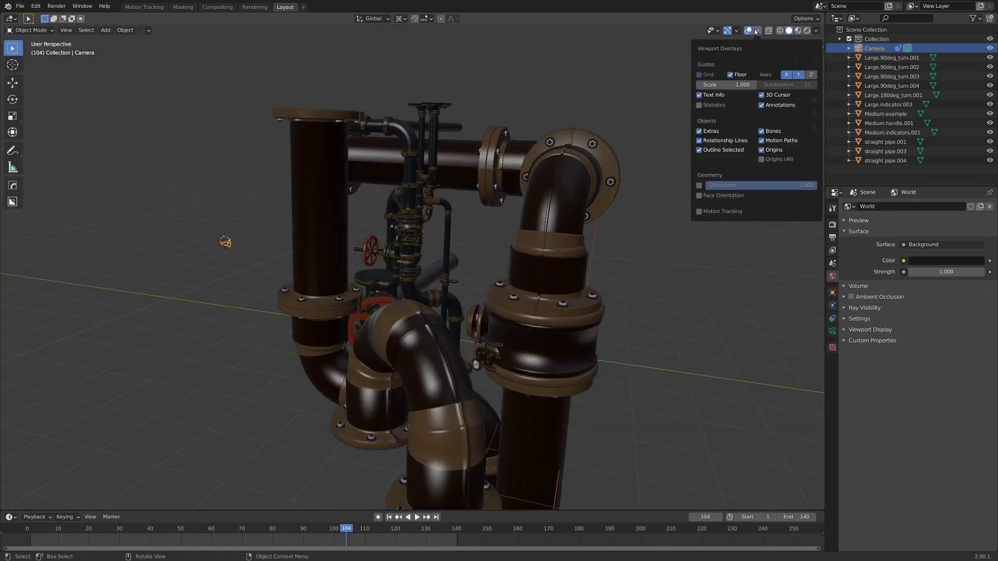
middle_drag(520, 234, 386, 268)
scroll(416, 250, up, 5)
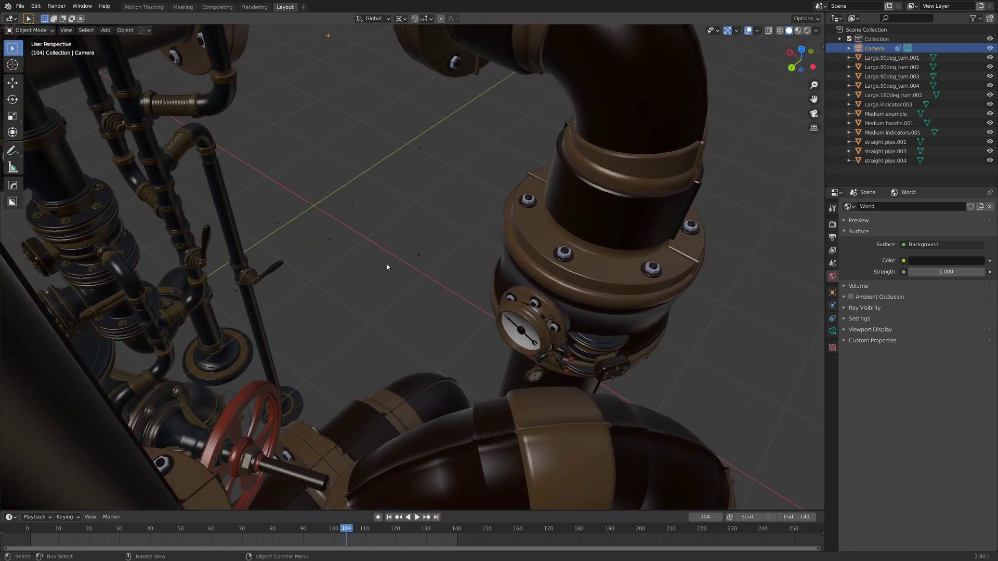
middle_drag(356, 212, 369, 176)
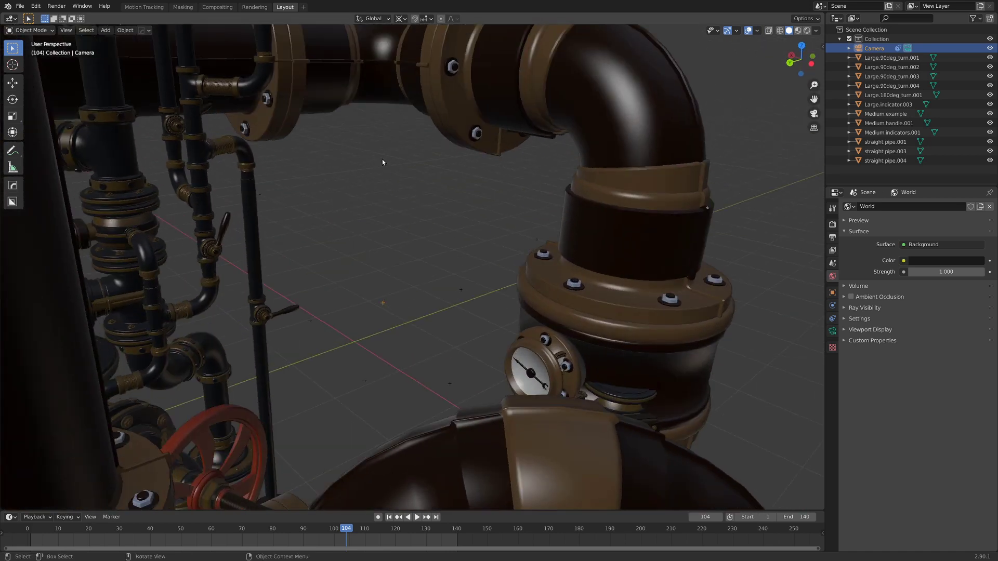
Look through the scene camera and nudge the camera to a slightly new position
key(KP_0)
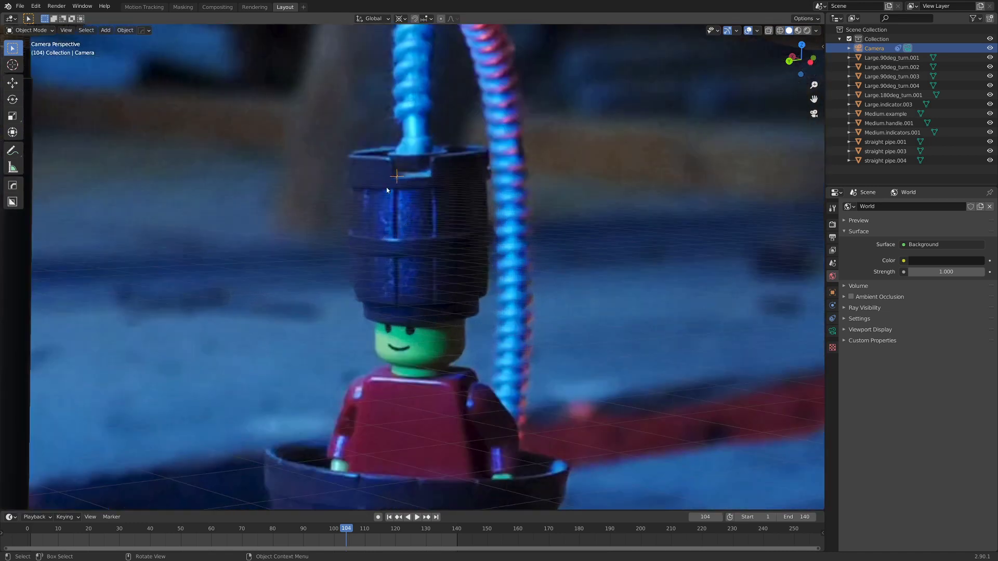
scroll(395, 190, down, 5)
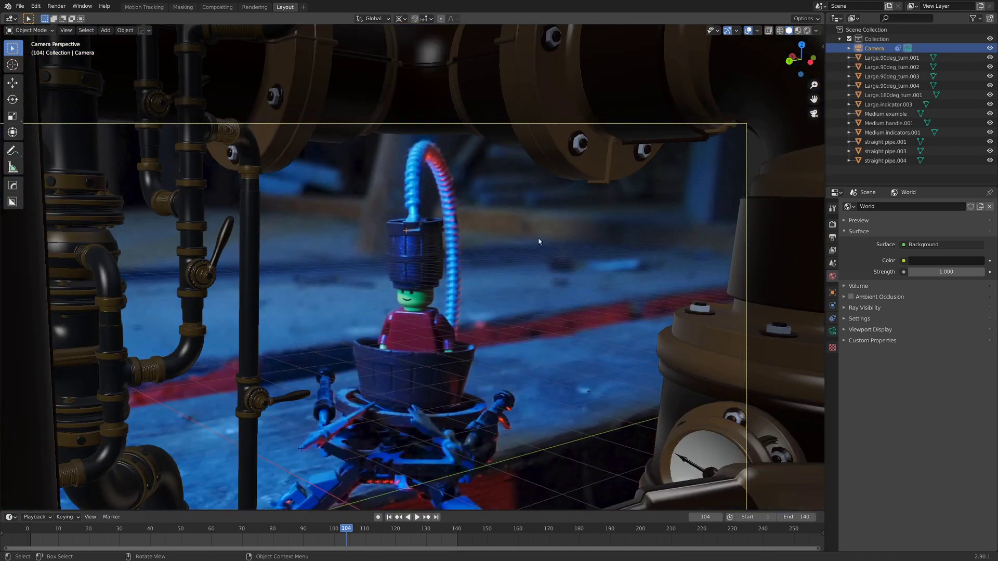
middle_drag(539, 241, 508, 210)
key(g)
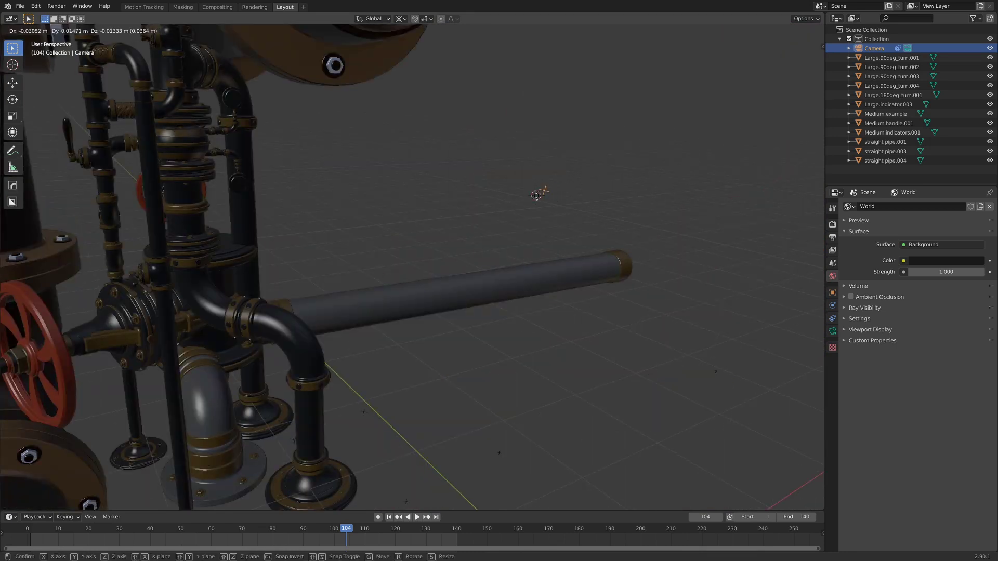
click(572, 191)
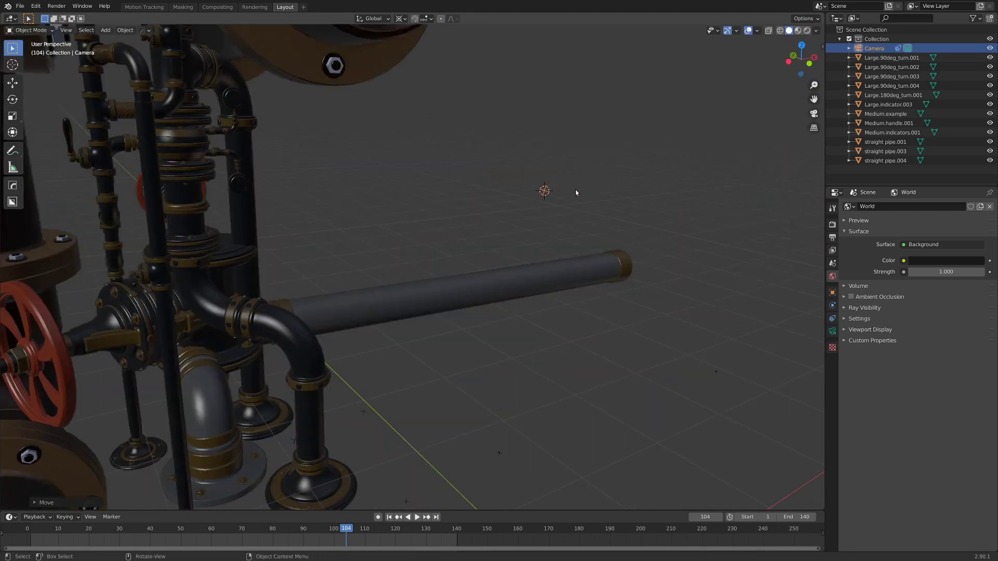
middle_drag(573, 191, 555, 244)
key(shift+a)
Add a plain-axes Empty beside the pipes and return to the camera view
mouse_move(555, 245)
click(612, 249)
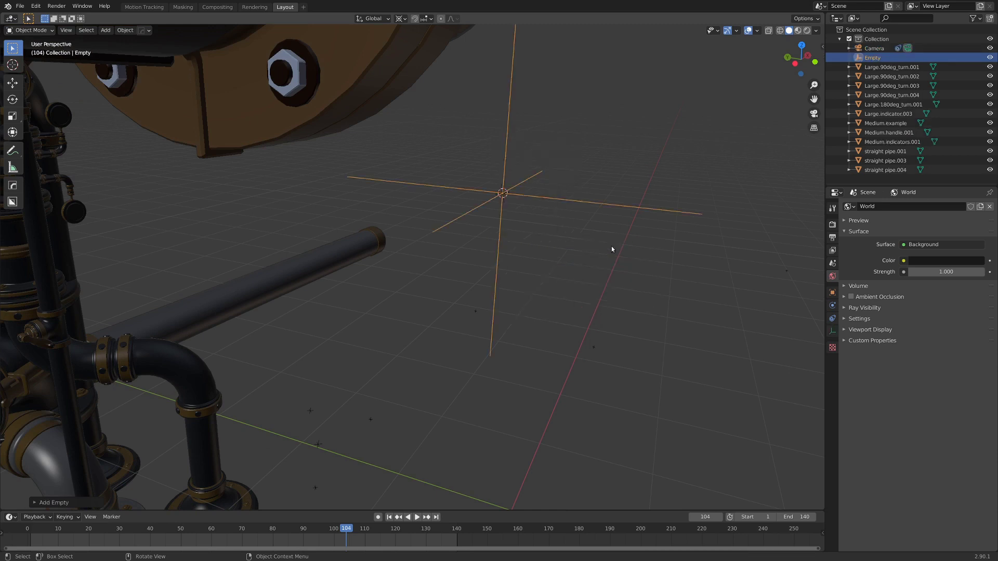
key(KP_0)
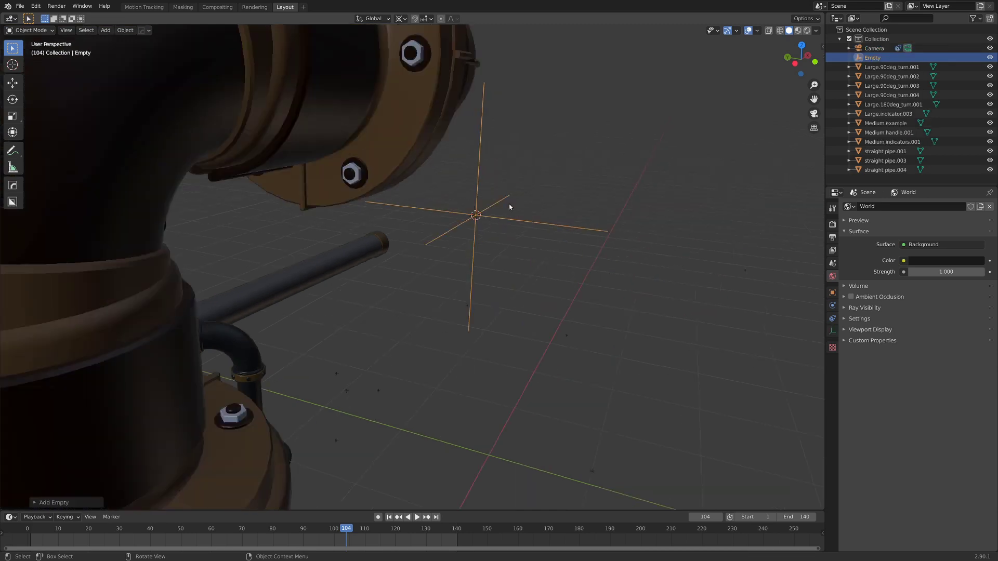
click(476, 170)
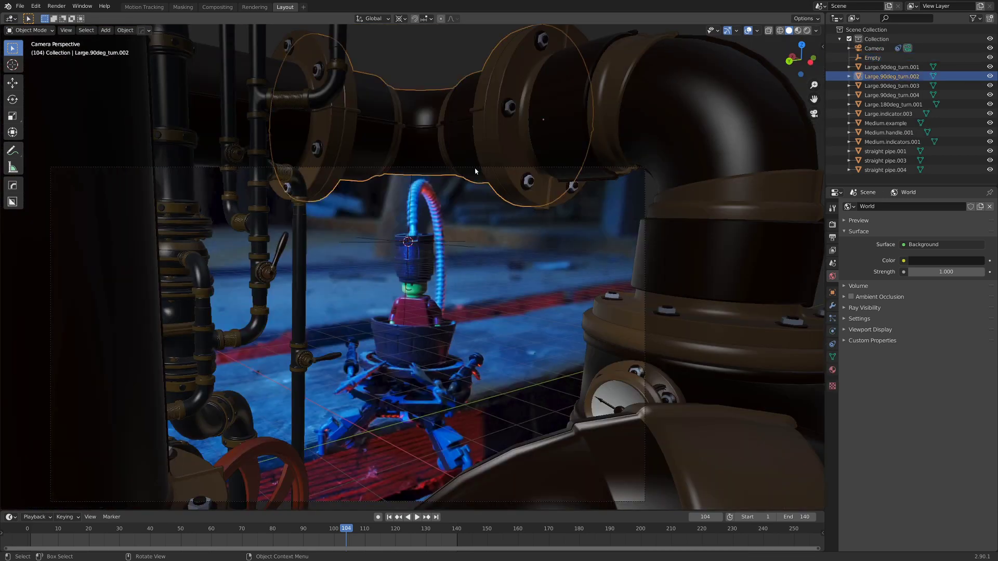
Turn on the Camera's Depth of Field with the Empty as its focus object
click(861, 49)
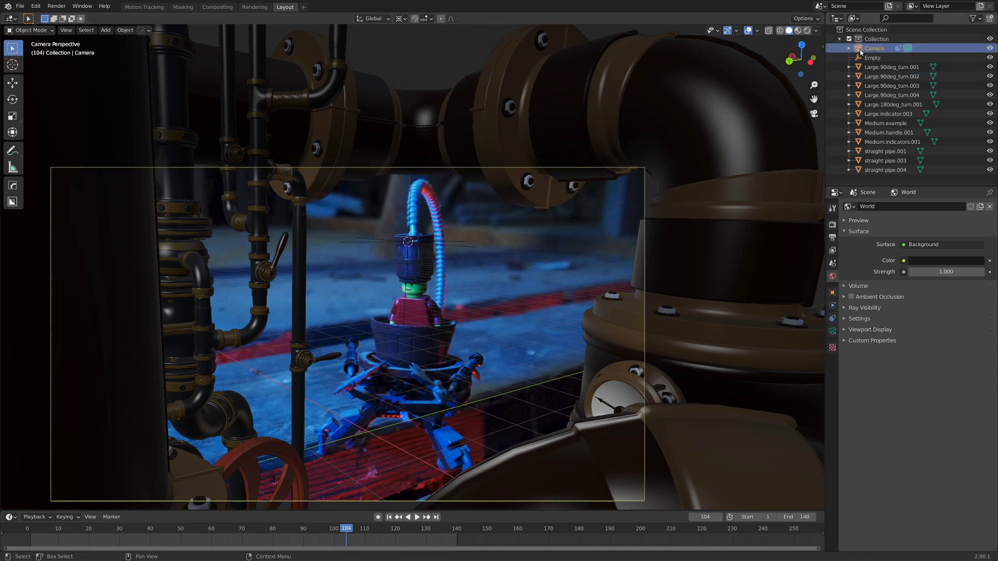
click(833, 333)
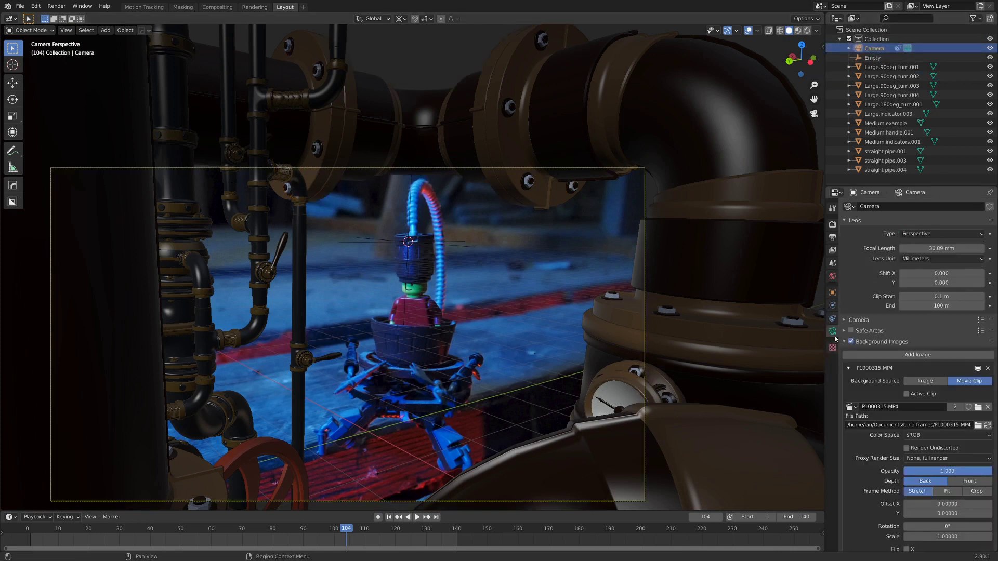
click(845, 342)
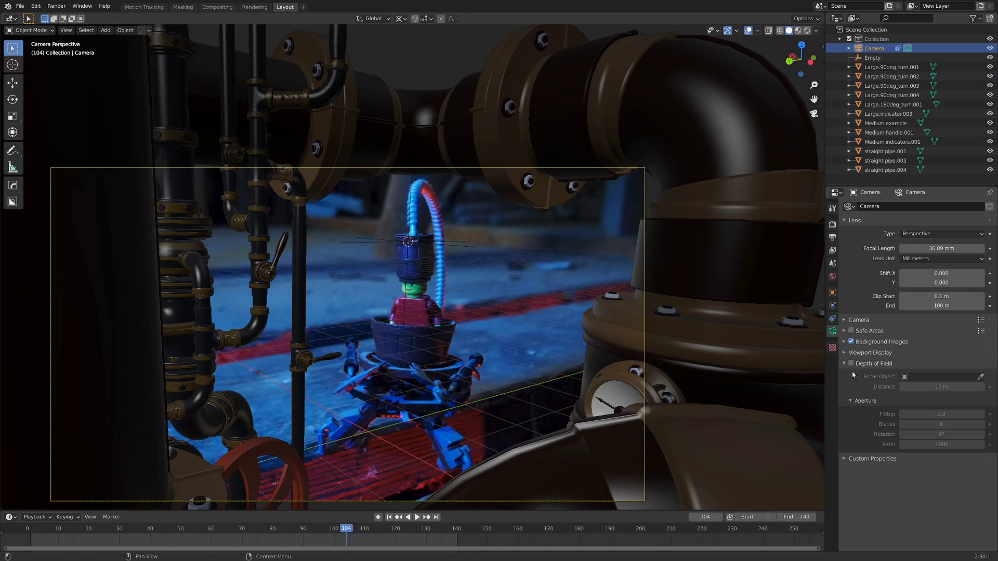
click(851, 364)
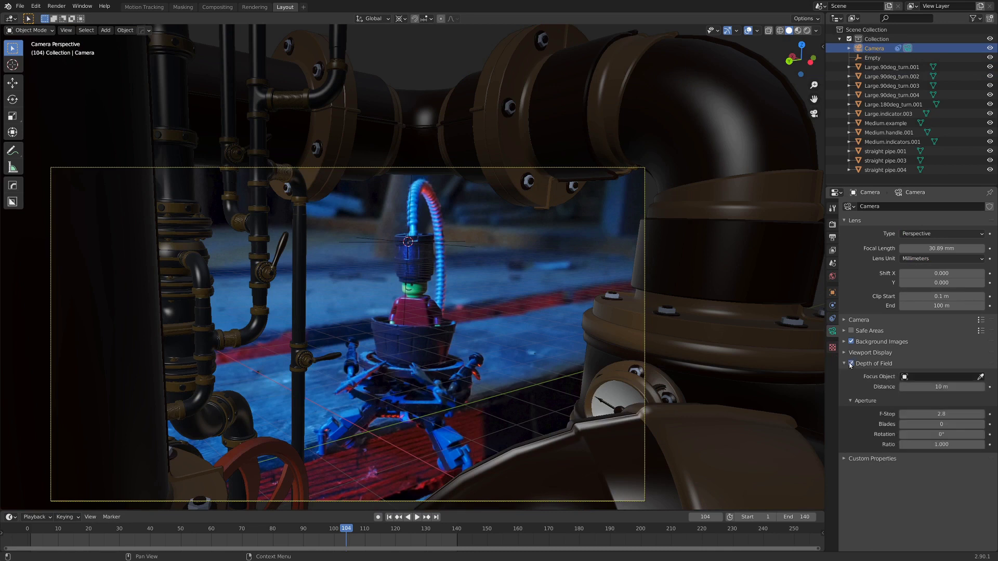
click(981, 377)
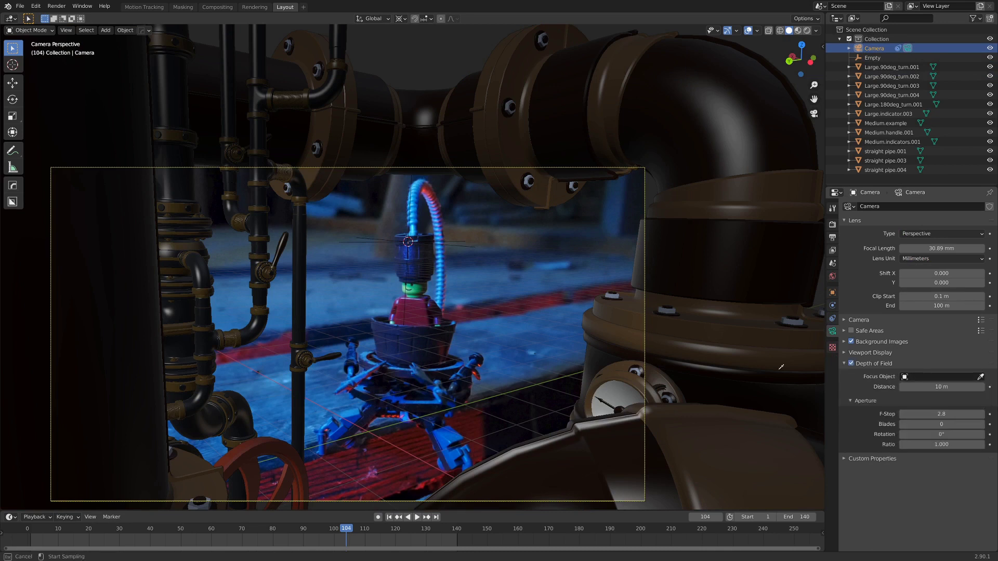
click(453, 246)
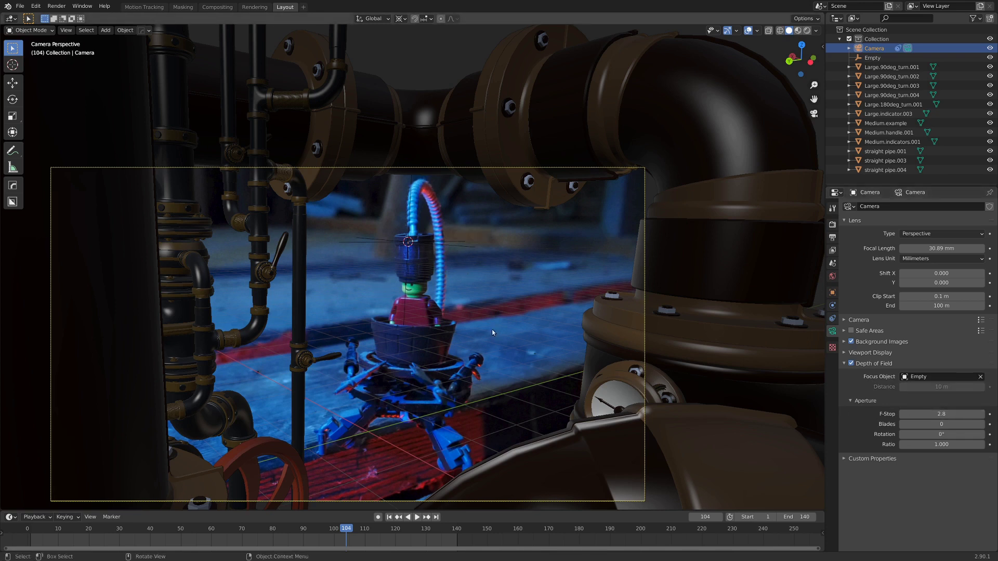
Switch to rendered shading and set the camera F-Stop to 0.5
key(z)
click(466, 344)
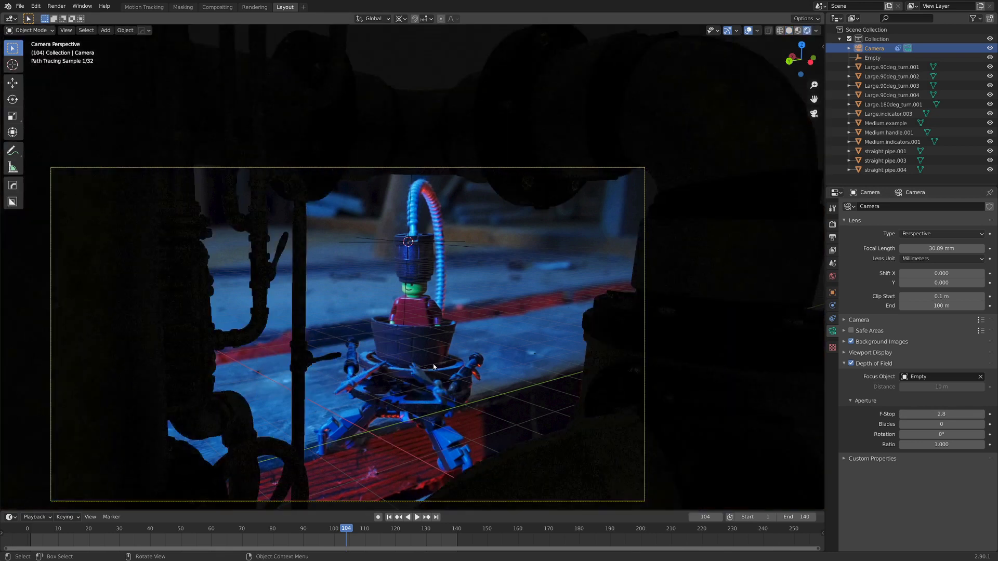
scroll(185, 354, up, 3)
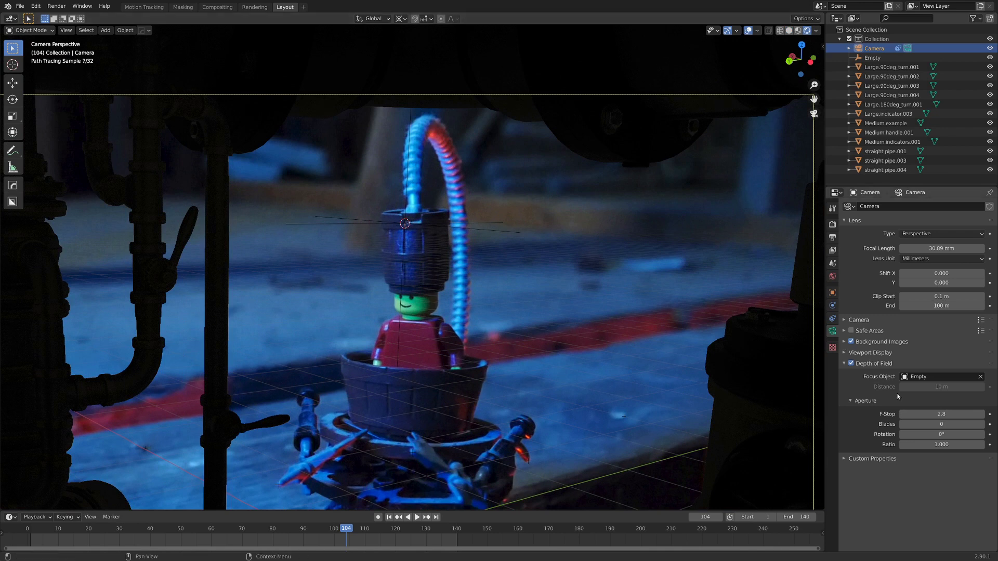
click(934, 415)
text(0.5)
key(Return)
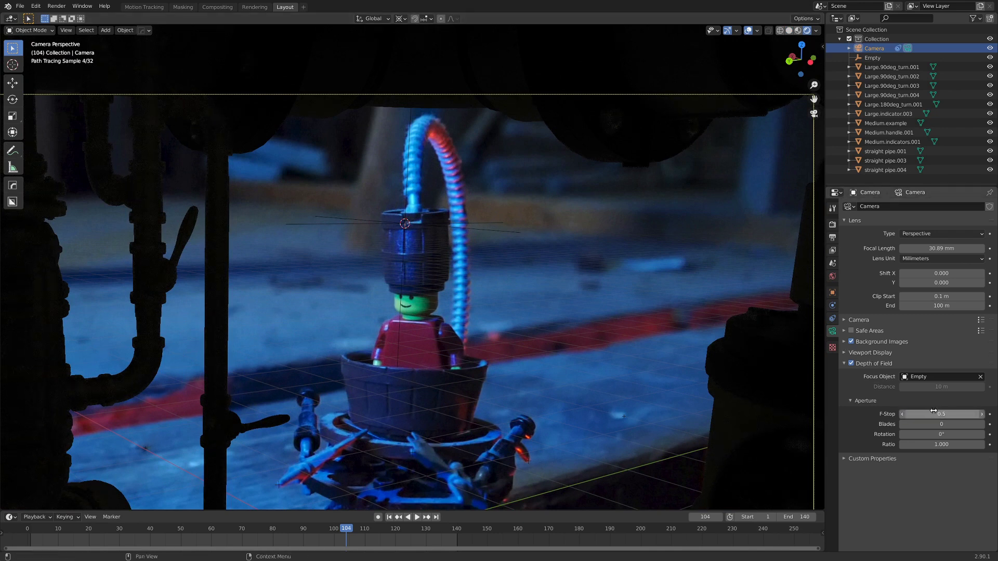
Turn off the camera's Background Images footage
scroll(201, 280, down, 1)
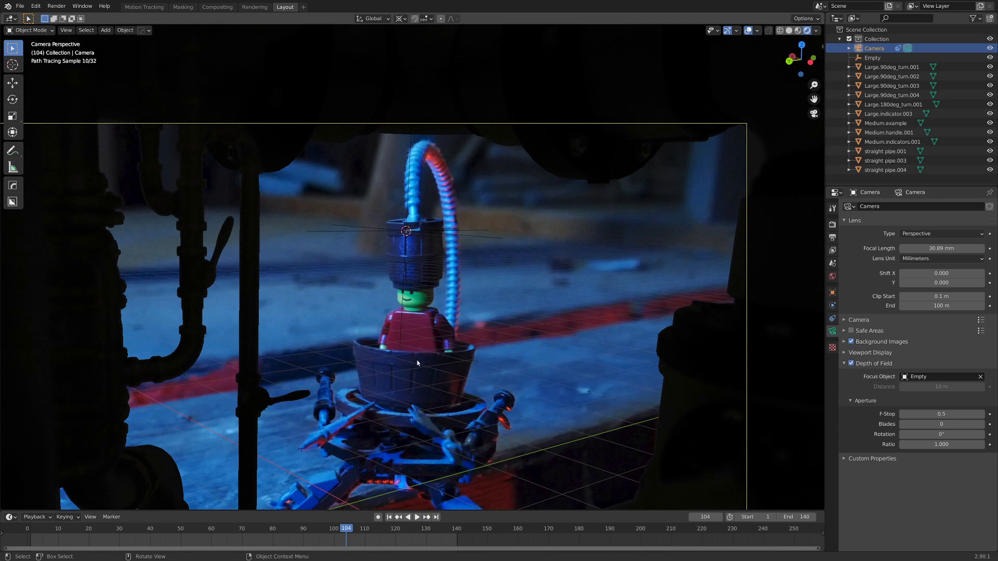
scroll(287, 315, up, 1)
scroll(345, 303, up, 2)
scroll(345, 303, down, 3)
scroll(297, 312, up, 1)
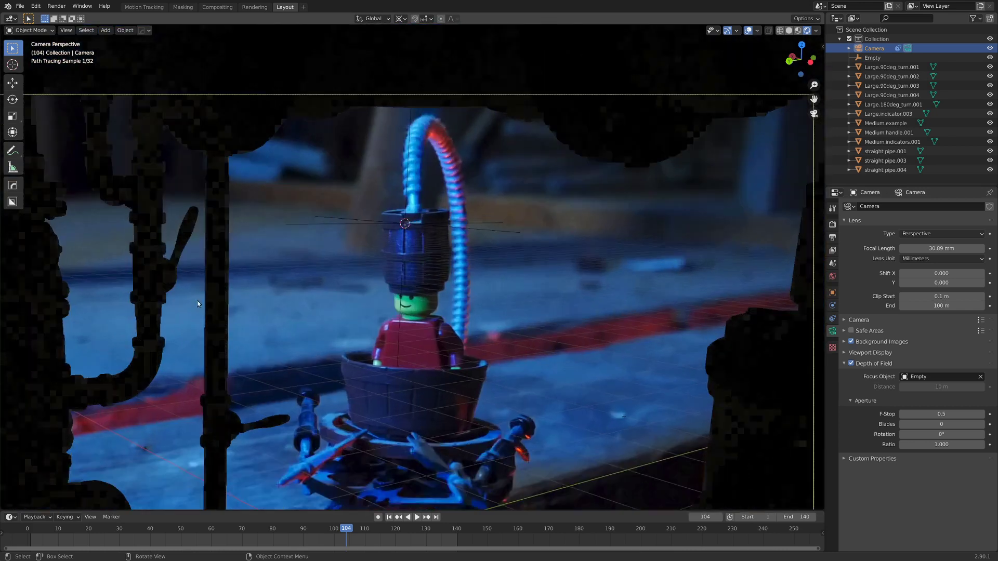
scroll(198, 304, up, 4)
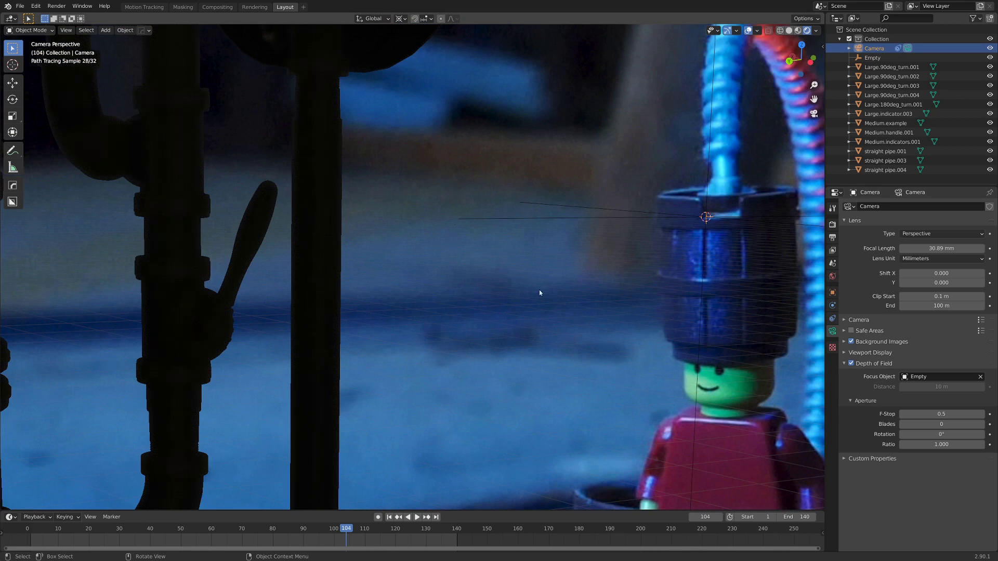
click(851, 341)
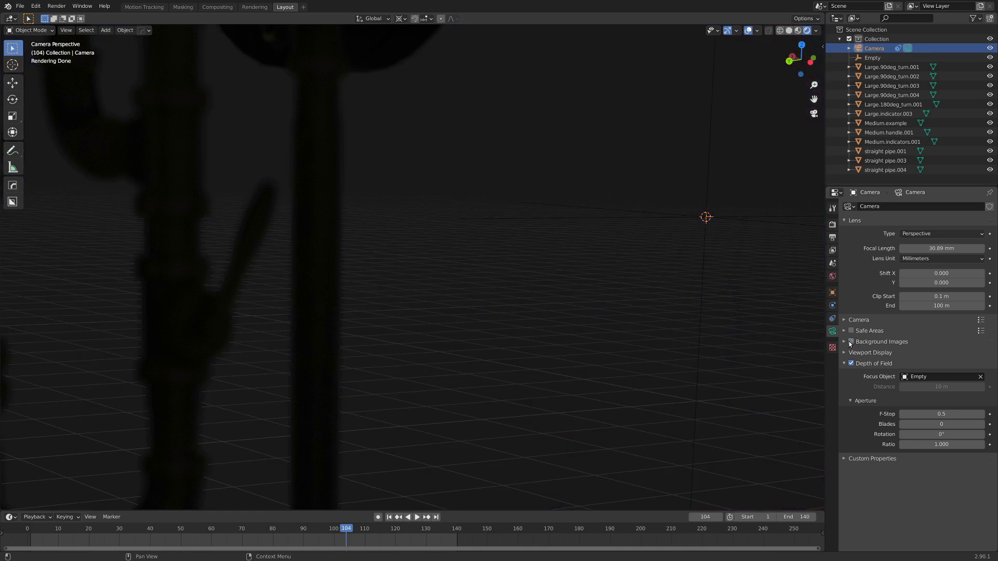
Return to solid shading, render a test of frame 104 and close the result
scroll(304, 305, down, 2)
scroll(301, 345, down, 3)
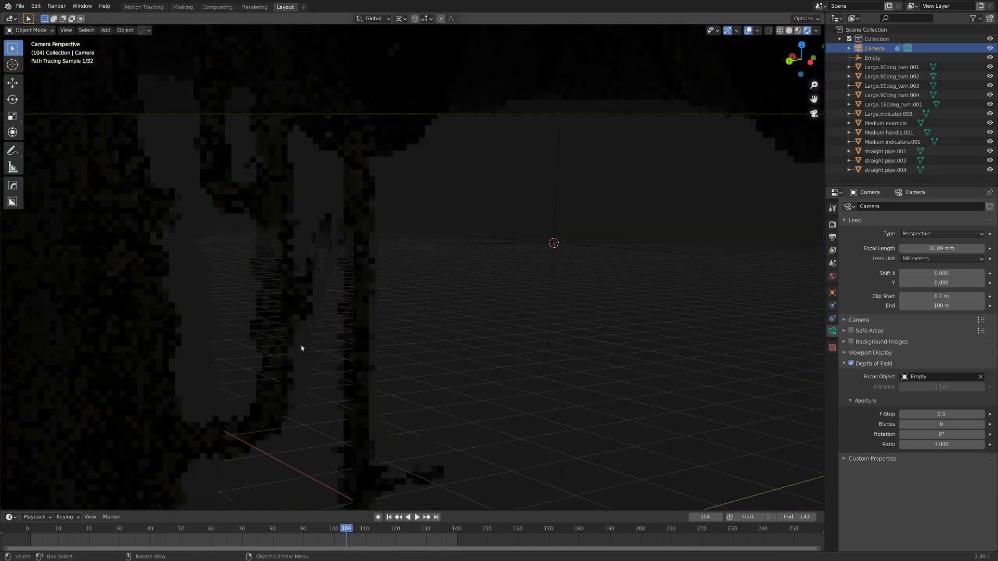
key(z)
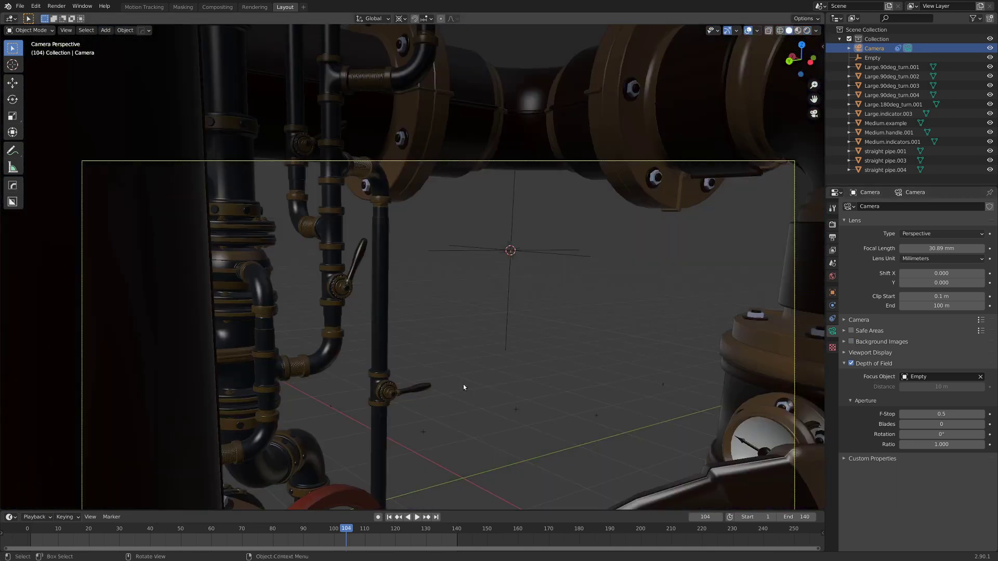
key(F12)
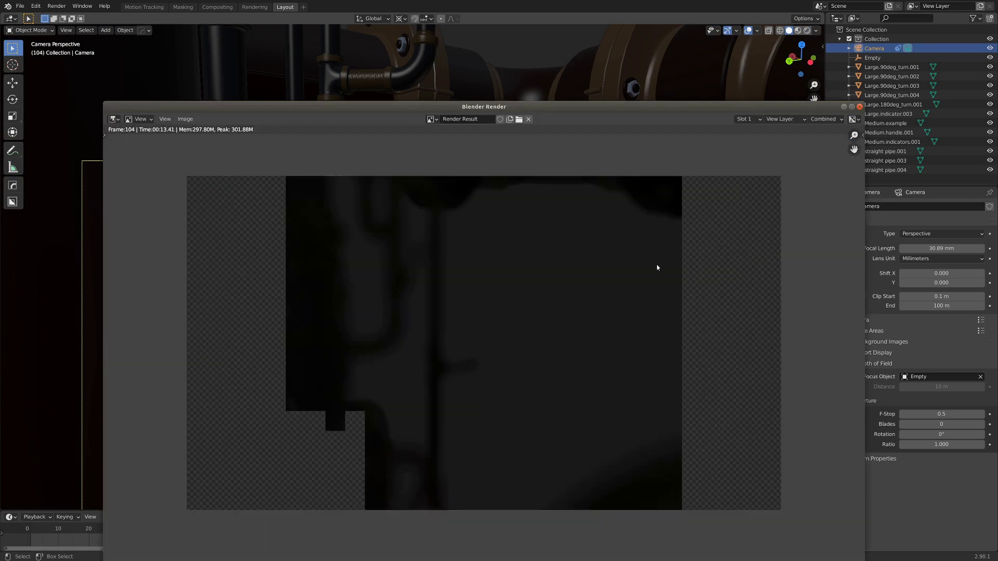
click(859, 107)
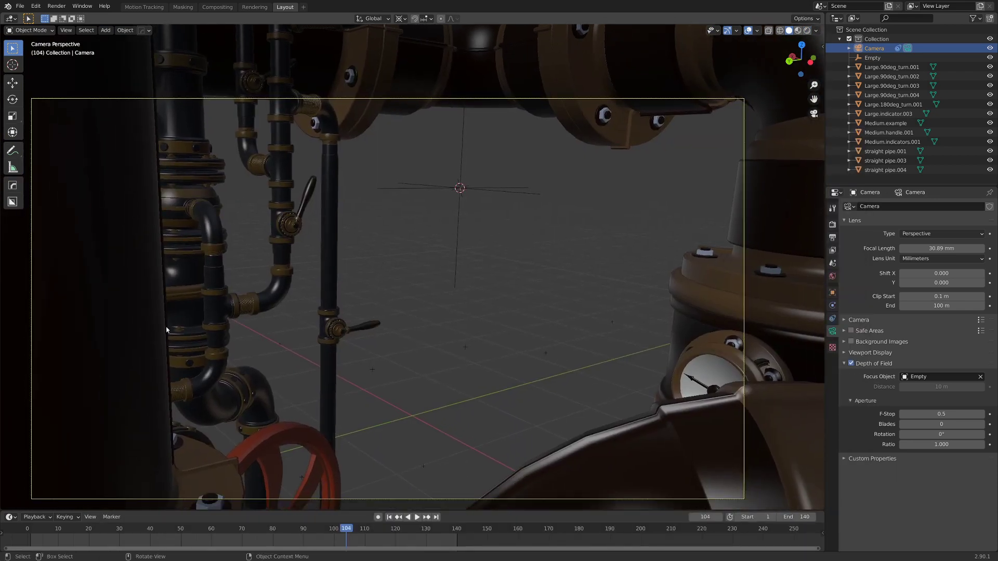
Return to the camera view and show the Render properties
middle_drag(313, 296, 336, 304)
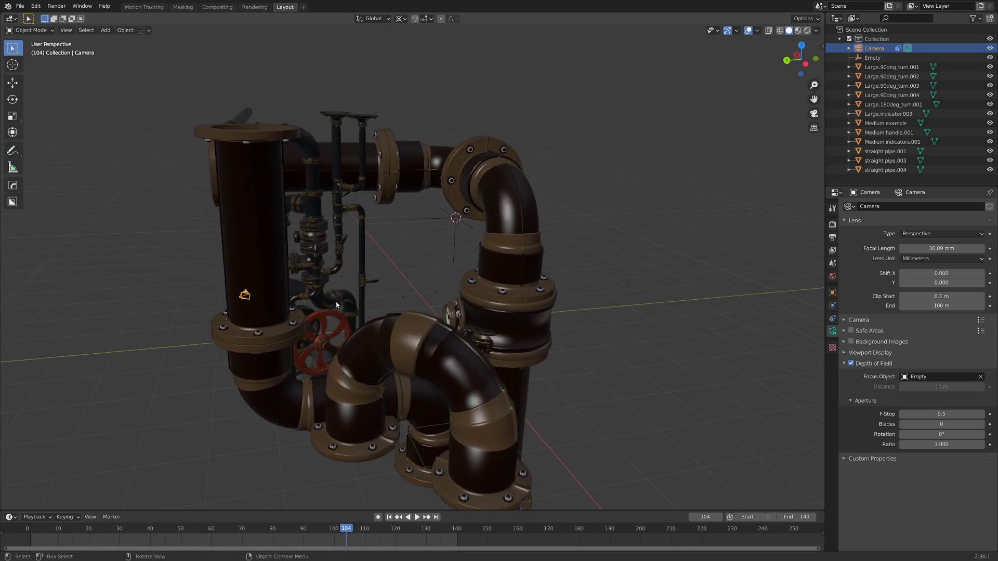
key(KP_0)
click(832, 224)
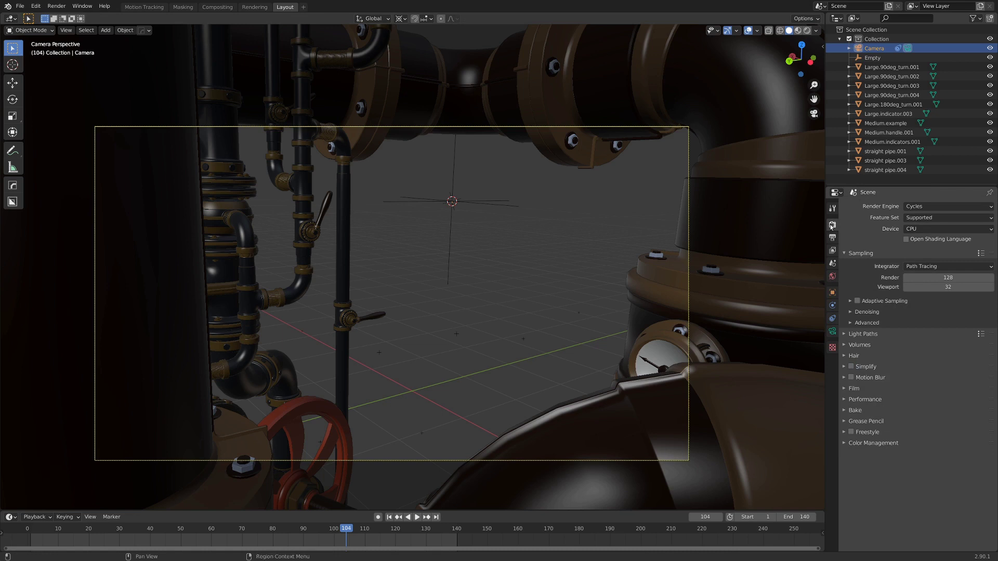
Make the Film background transparent and preview it in rendered shading
click(855, 388)
click(858, 454)
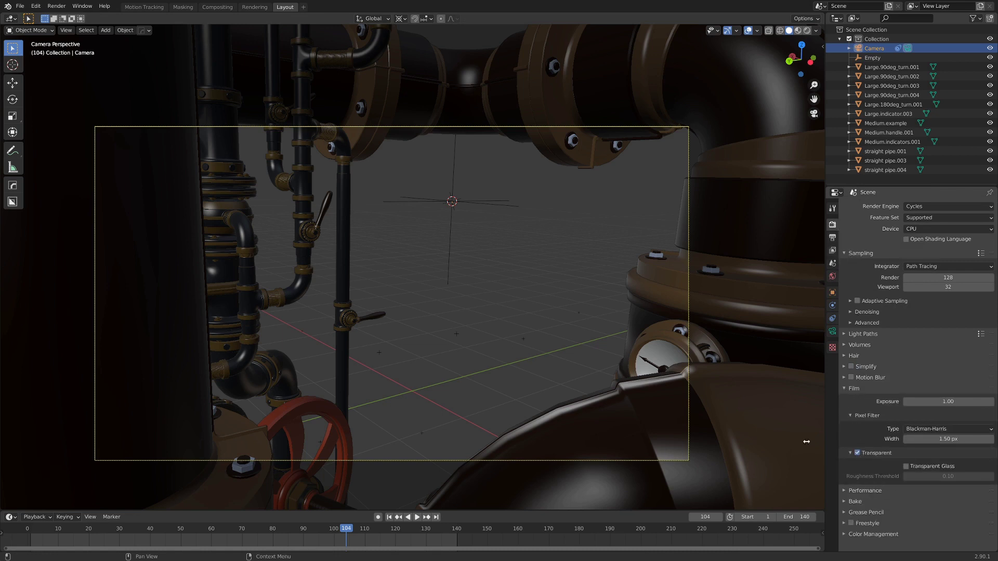
key(z)
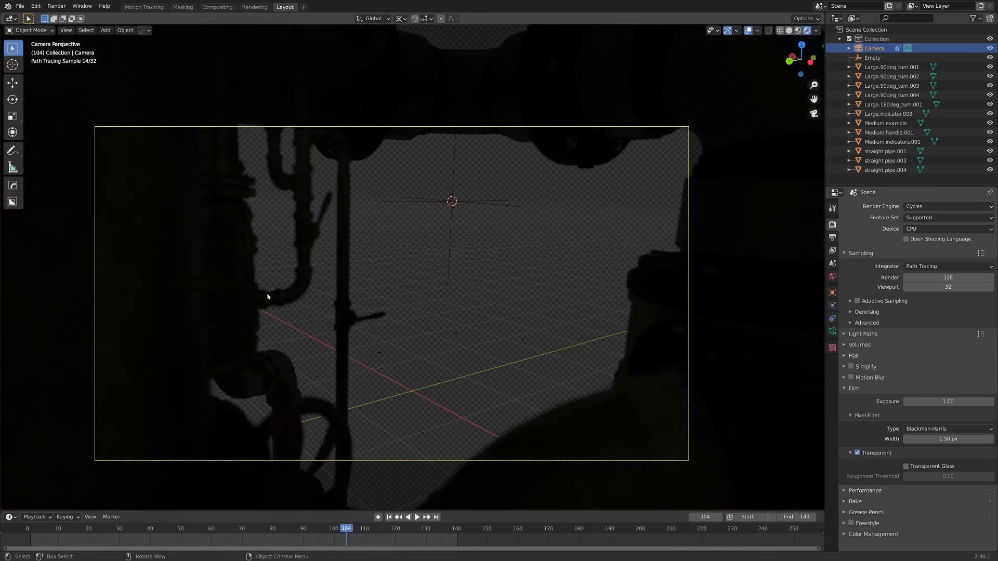
key(z)
click(535, 305)
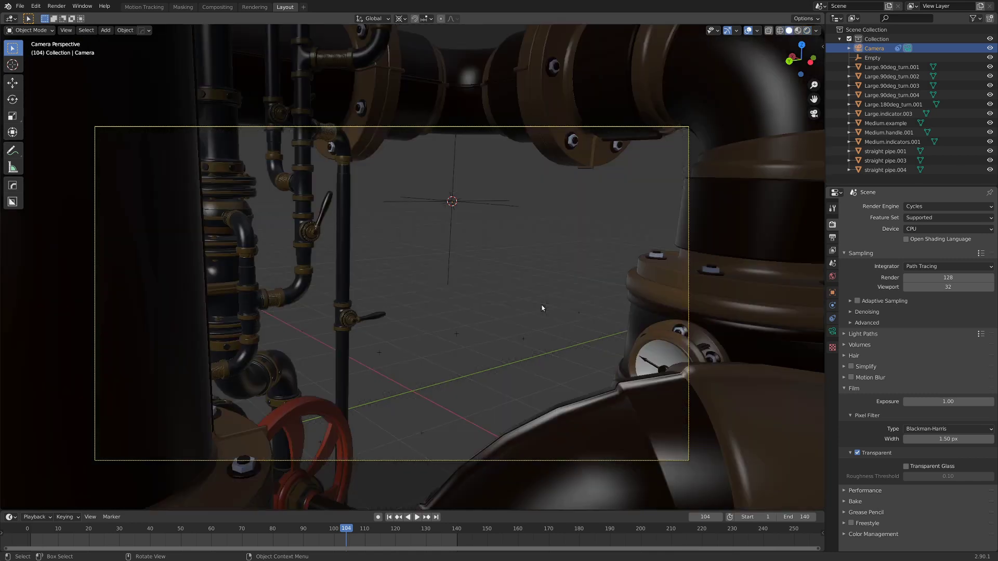
Set render samples to 50, enable Adaptive Sampling and animate the noise Seed
click(937, 278)
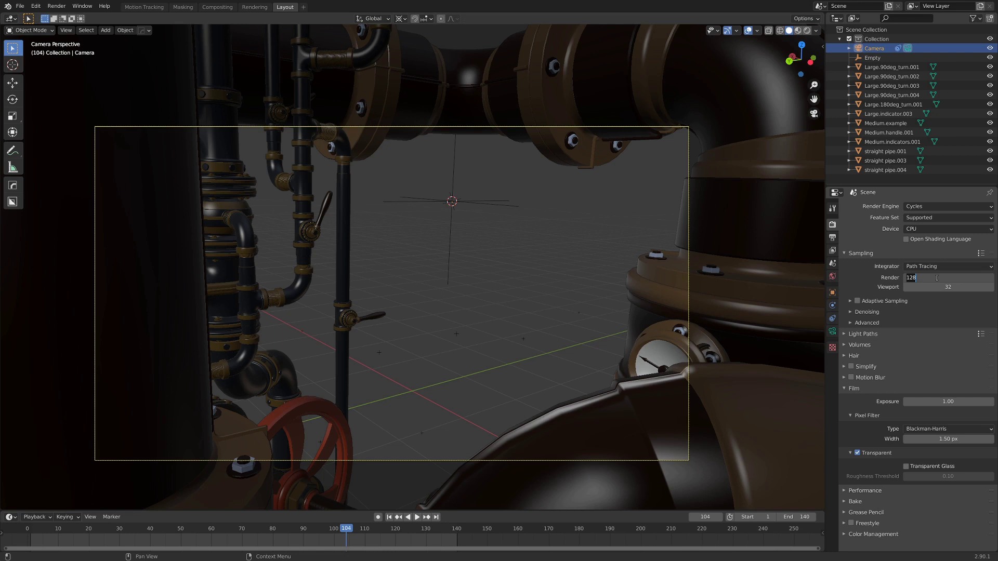
text(50)
key(Return)
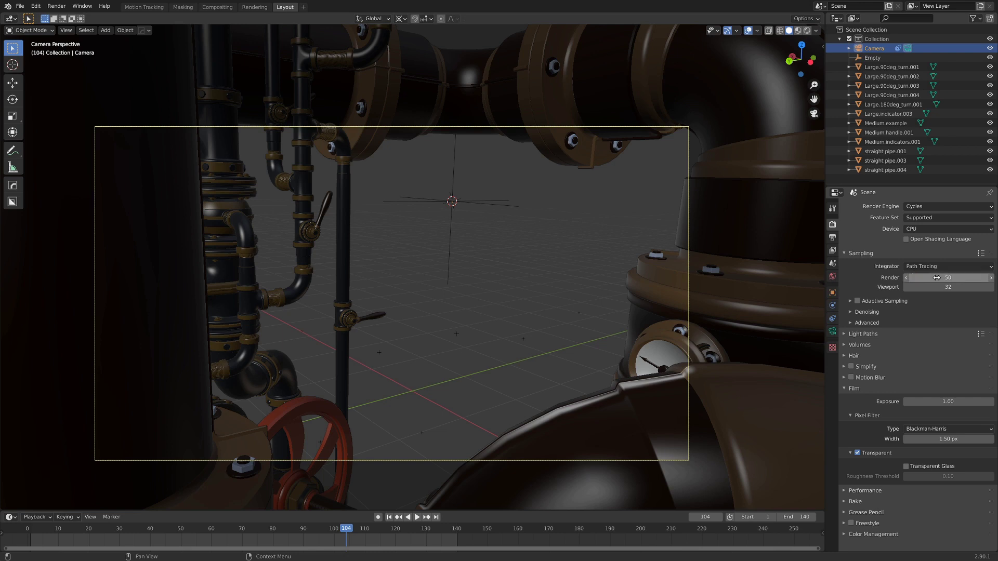
click(857, 302)
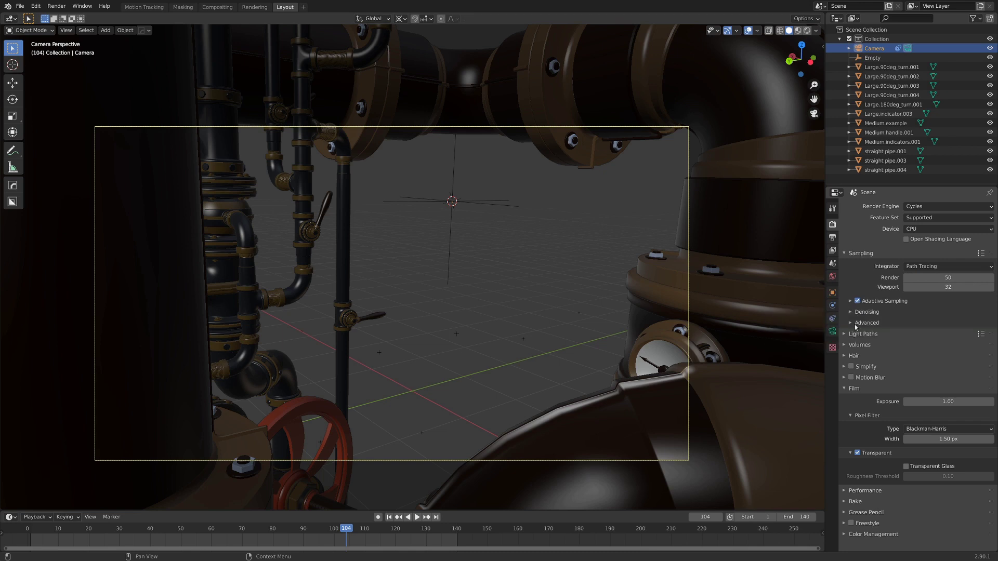
click(855, 324)
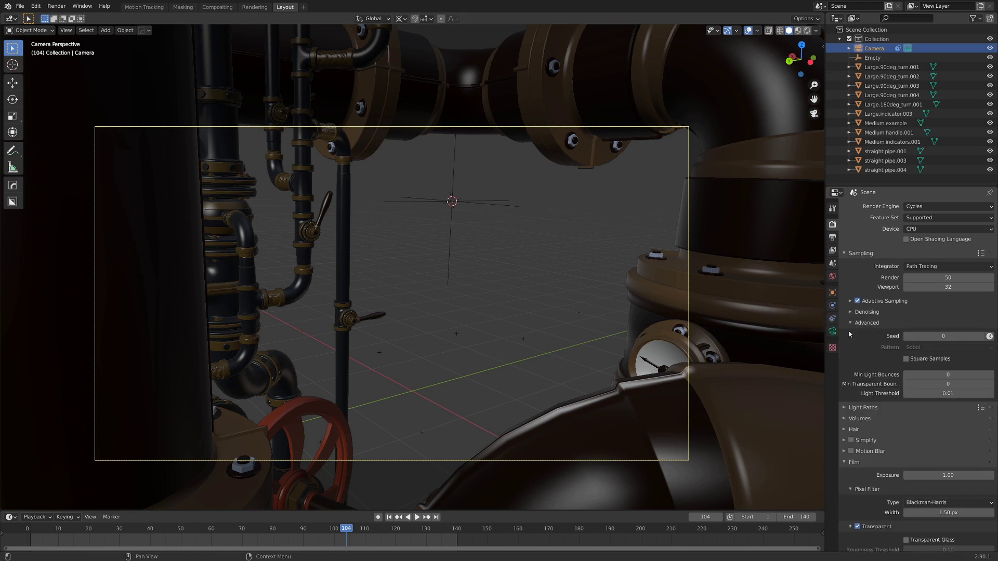
click(989, 336)
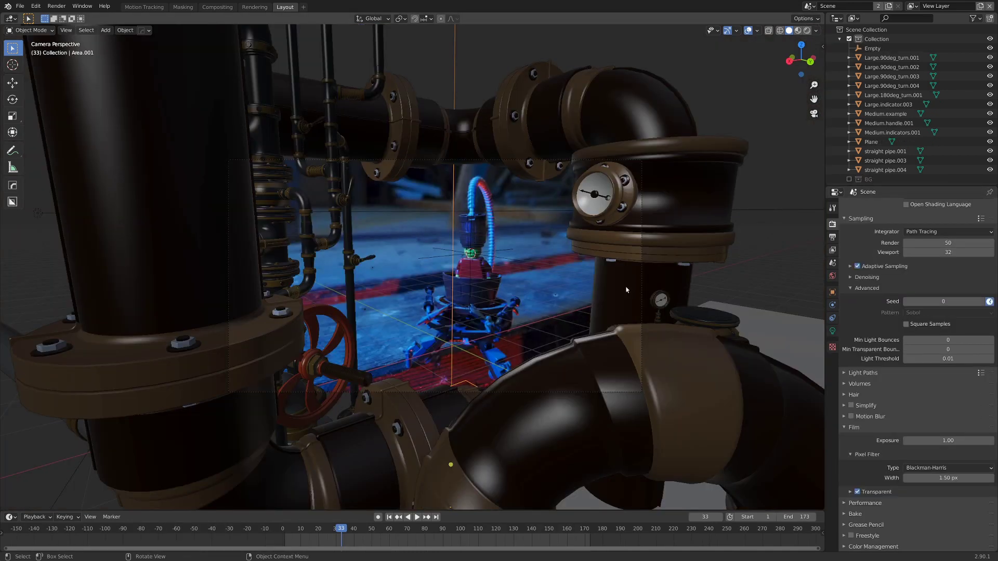
Change the View Transform from Filmic to Standard, close the render and switch to Compositing
scroll(626, 290, up, 2)
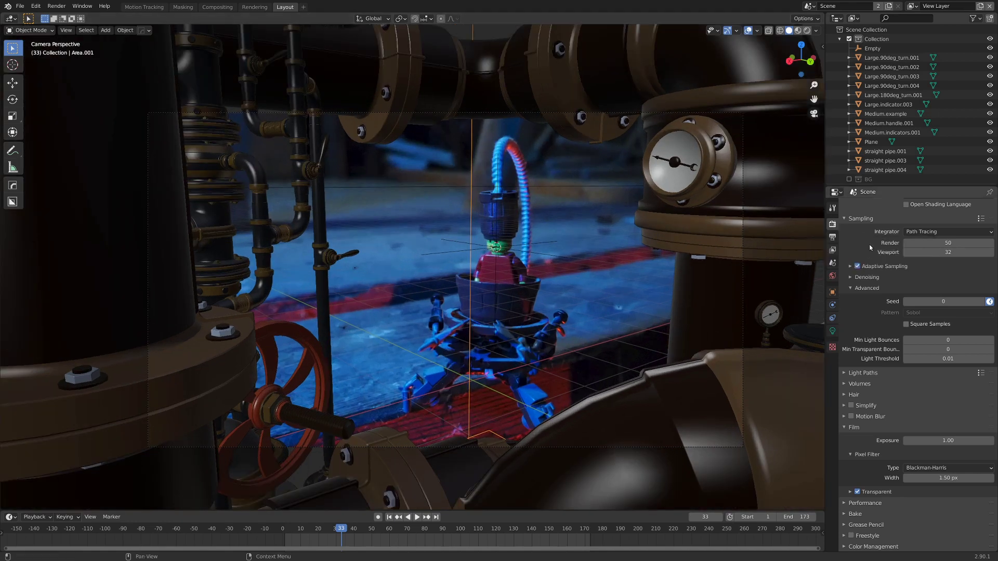
click(848, 546)
scroll(853, 541, down, 4)
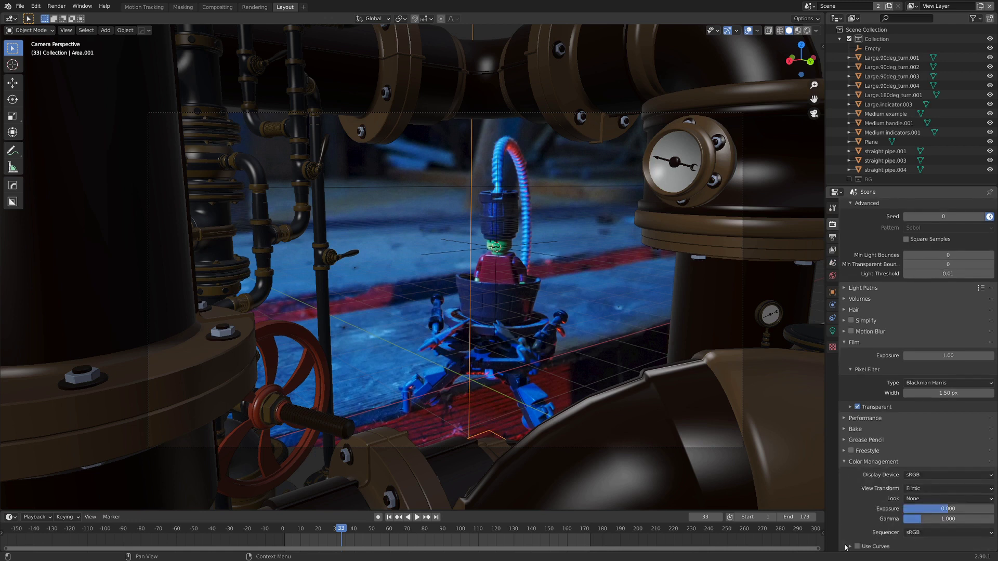
click(921, 489)
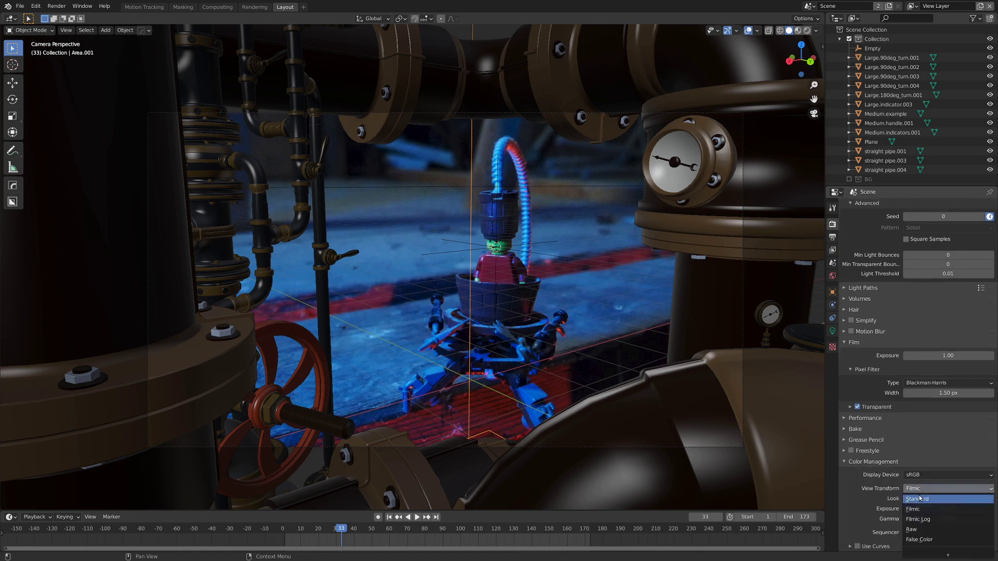
click(923, 494)
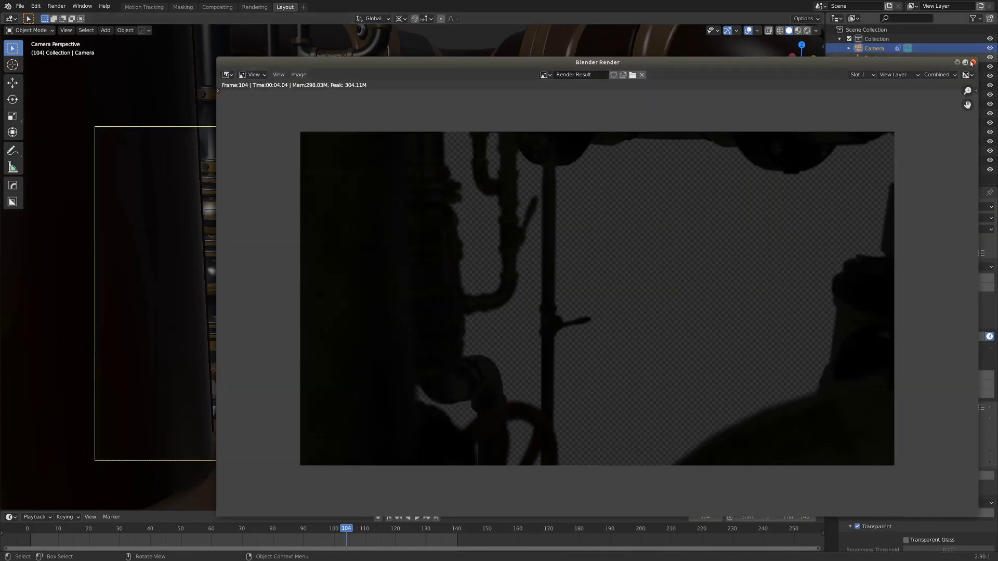
click(972, 64)
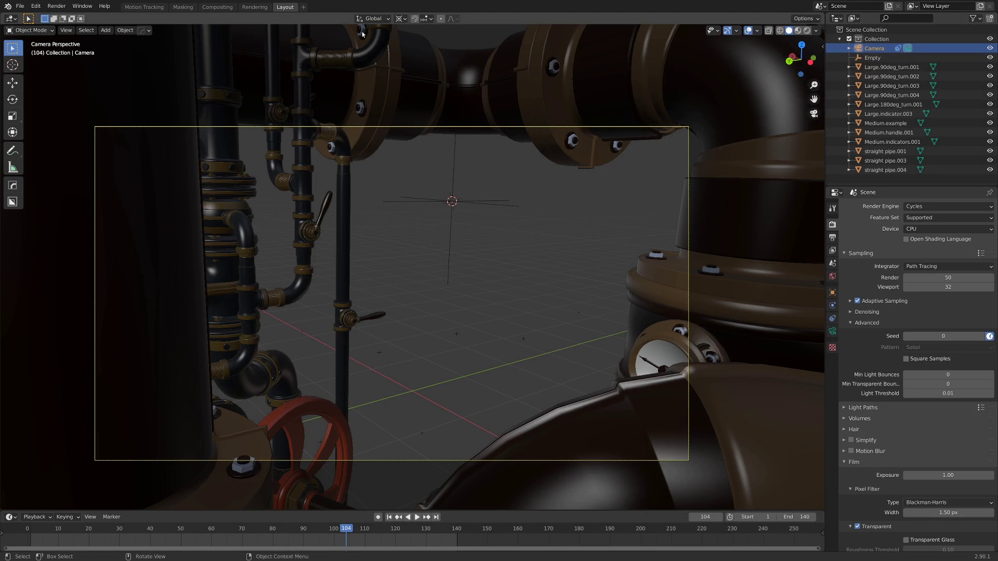
click(217, 7)
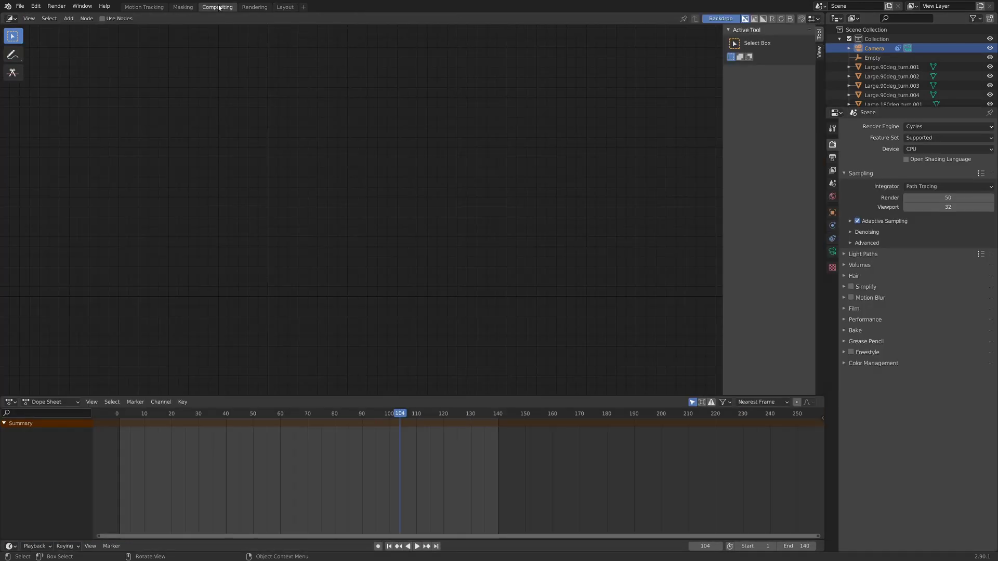
Enable Use Nodes, maximize the node editor and move Render Layers to the lower left
click(103, 18)
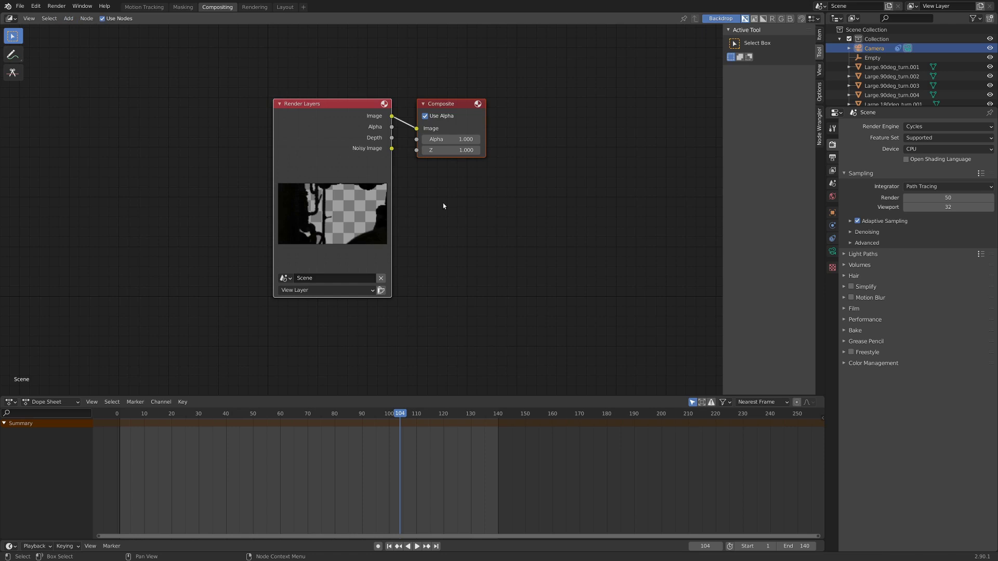
key(ctrl+space)
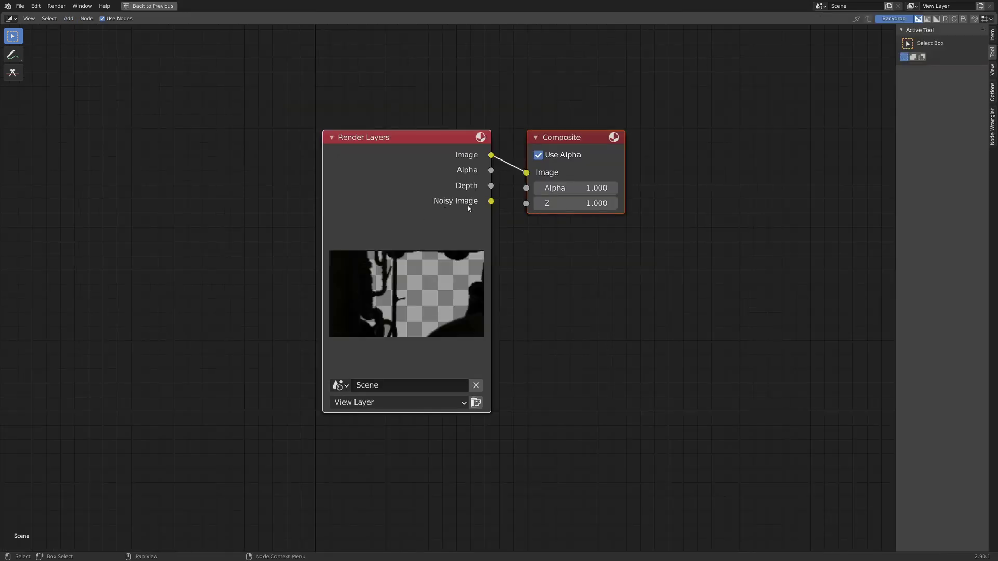
key(n)
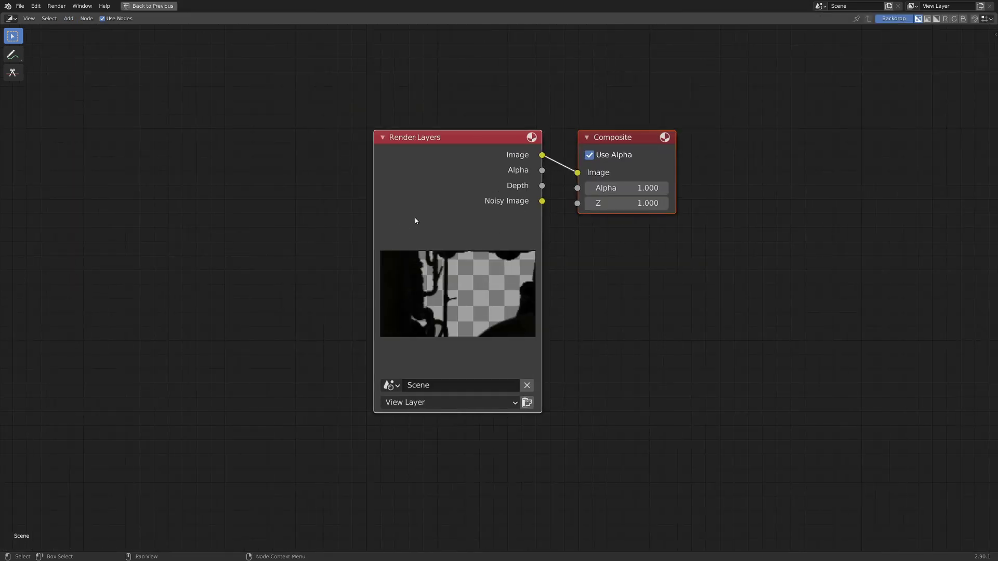
scroll(468, 229, down, 2)
scroll(526, 238, up, 1)
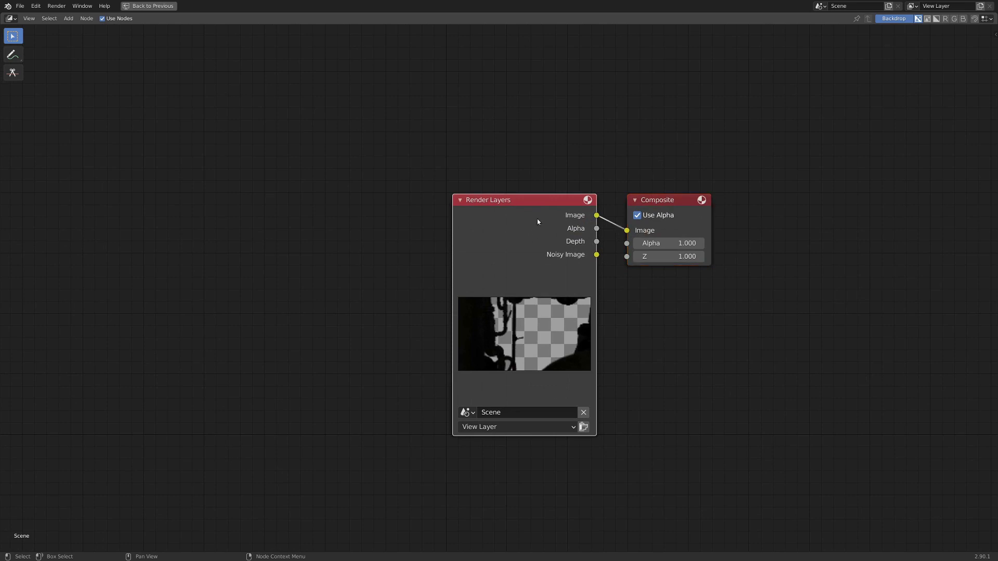
drag(538, 222, 164, 318)
Add a Movie Clip input node at the upper left
key(shift+a)
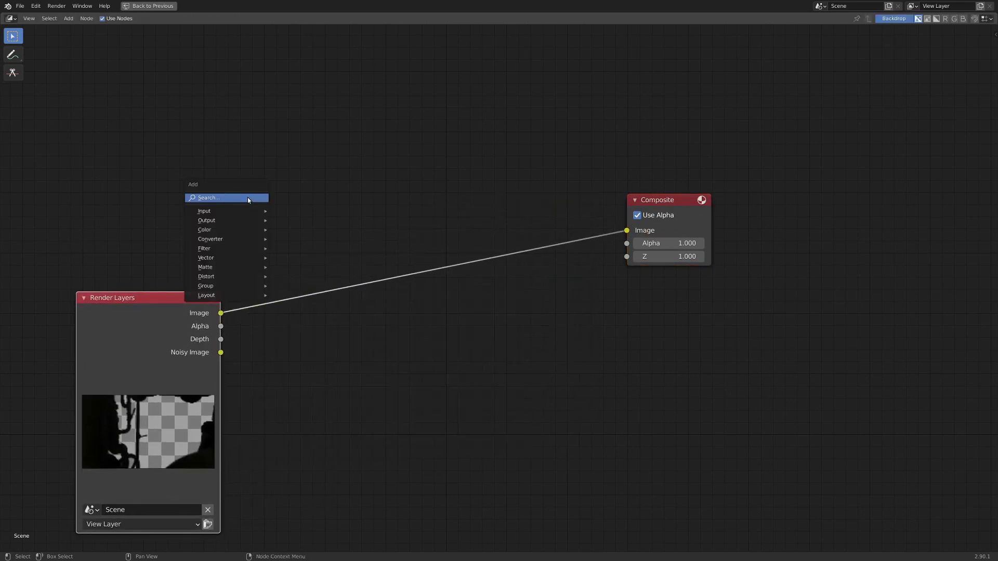
mouse_move(260, 211)
click(320, 253)
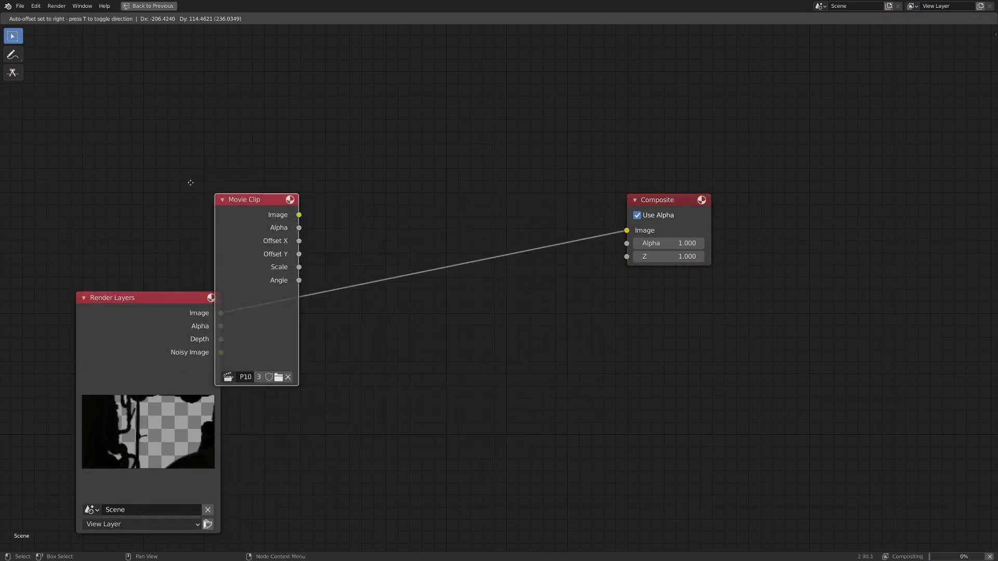
click(76, 51)
scroll(83, 185, up, 3)
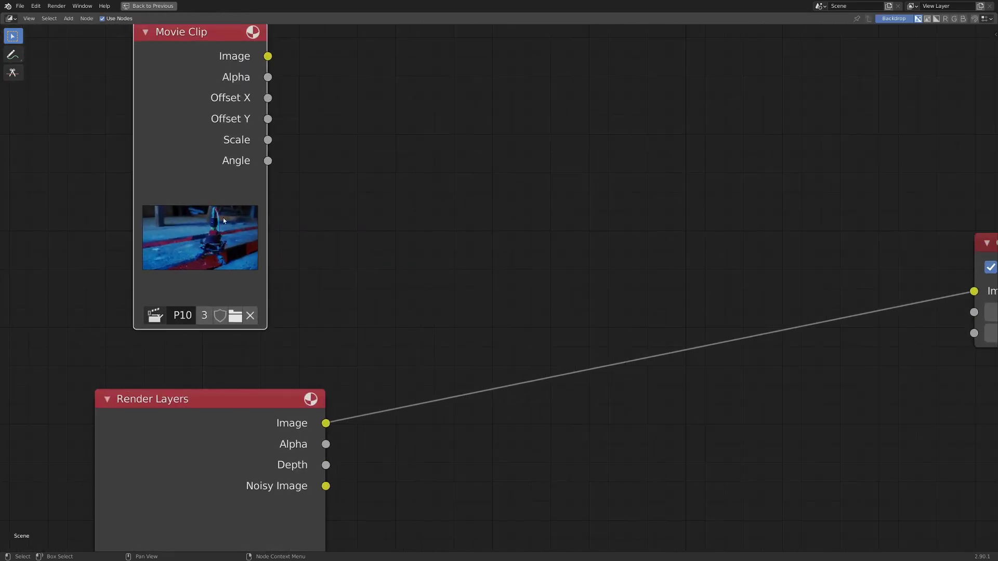
scroll(224, 220, down, 2)
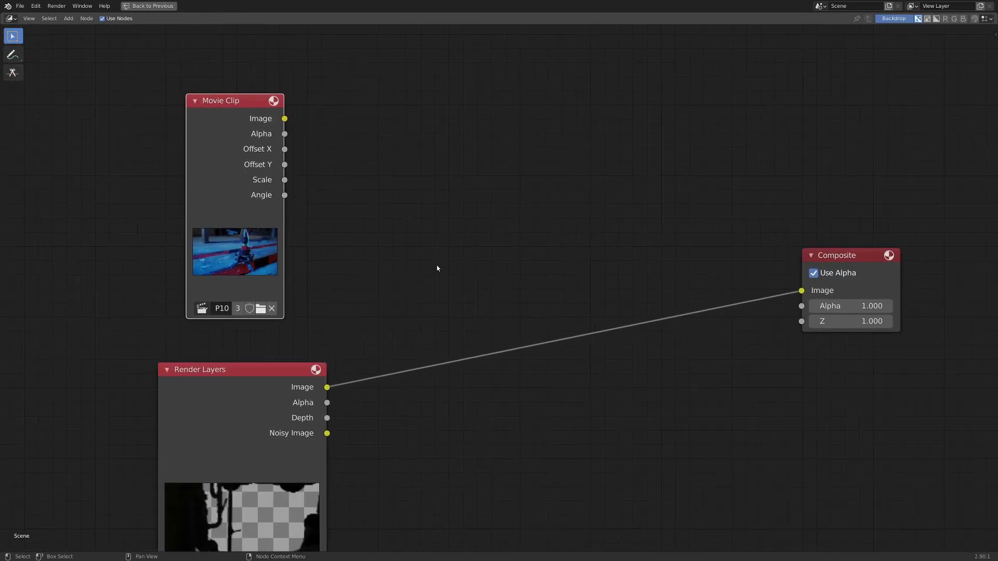
Insert an Alpha Over node on the link and feed the Movie Clip image into it
key(shift+a)
mouse_move(453, 284)
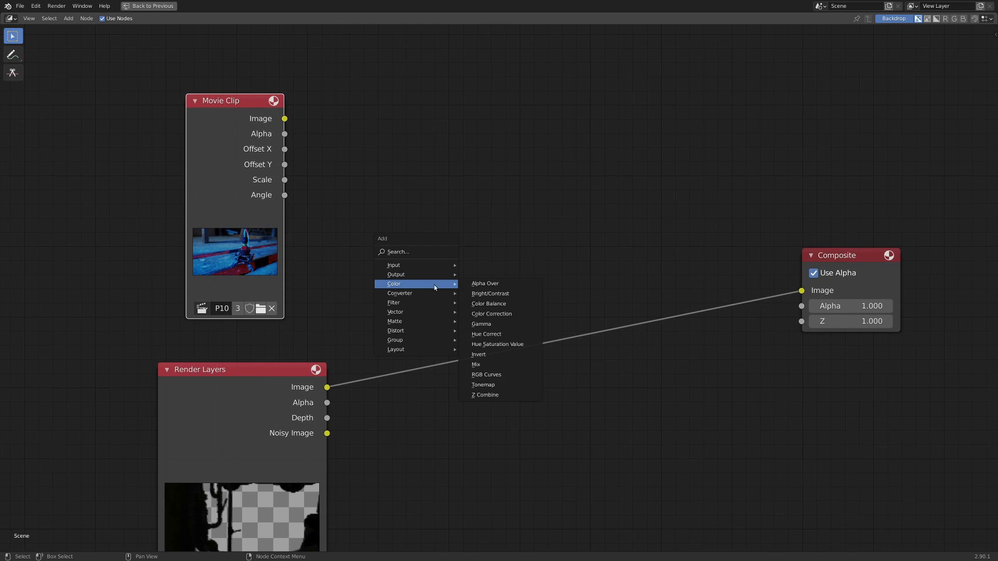
click(484, 285)
click(466, 237)
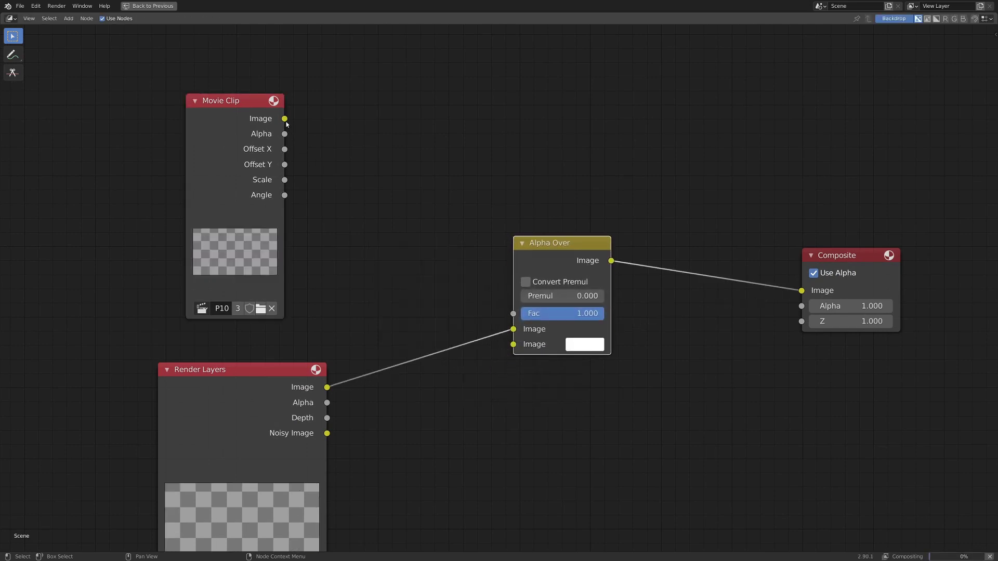
drag(284, 118, 519, 332)
scroll(646, 375, down, 1)
middle_drag(646, 374, 465, 331)
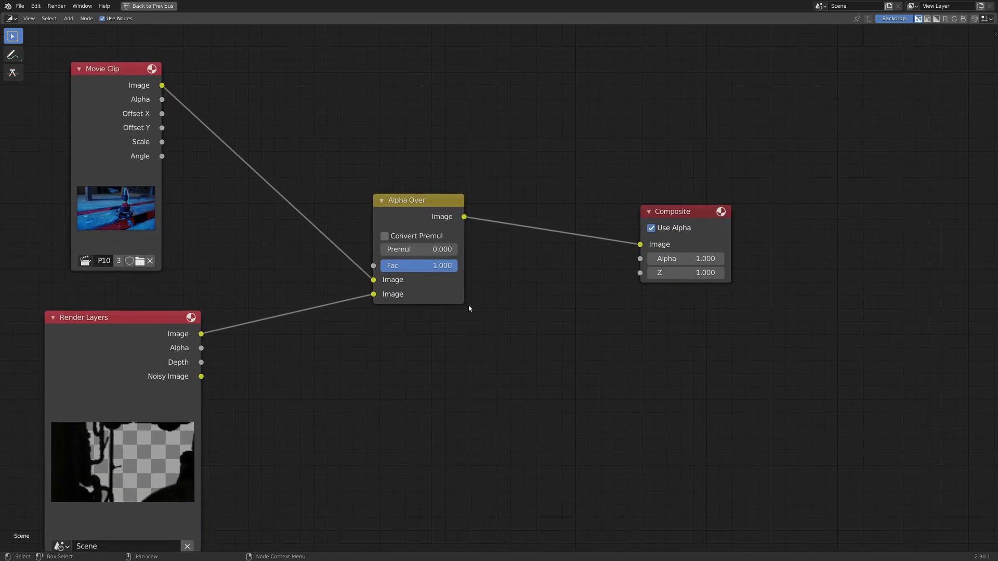
Add a Viewer node for the Alpha Over result and place it below Composite
ctrl+shift+click(444, 291)
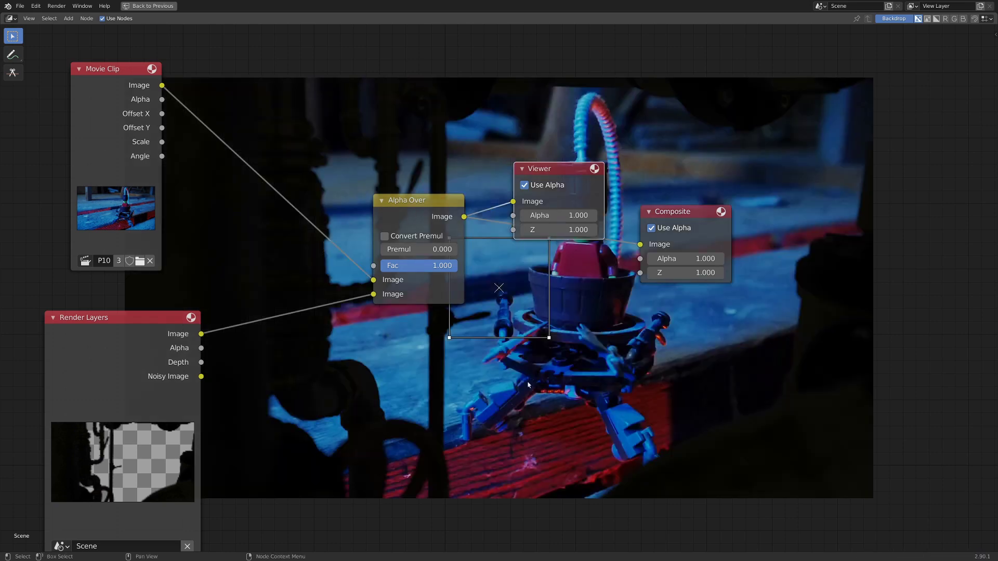
drag(512, 218, 639, 336)
middle_drag(431, 407, 352, 139)
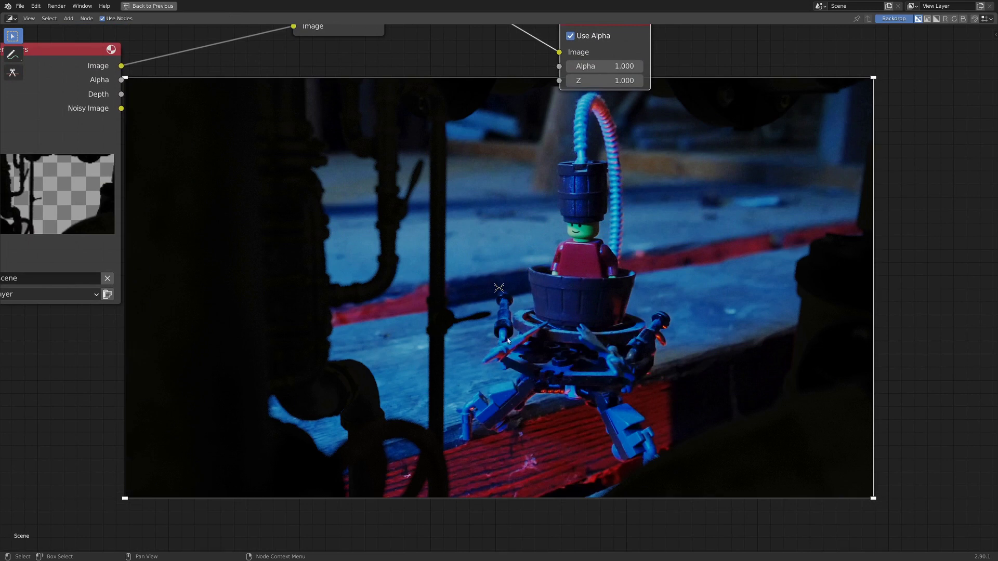
Bring Render Layers back into view and restore the normal Compositing layout
scroll(508, 340, down, 1)
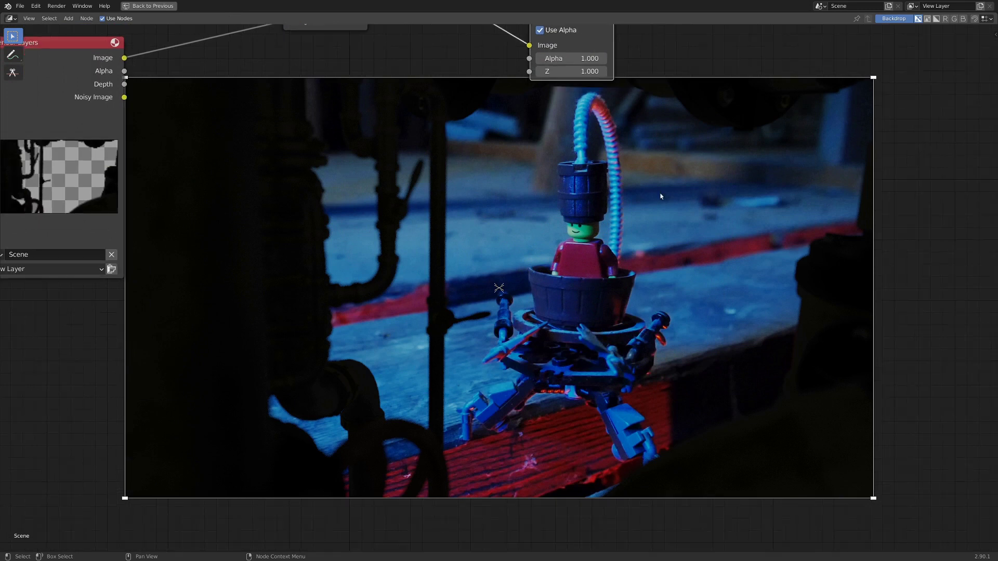
scroll(600, 244, down, 1)
middle_drag(600, 244, 590, 260)
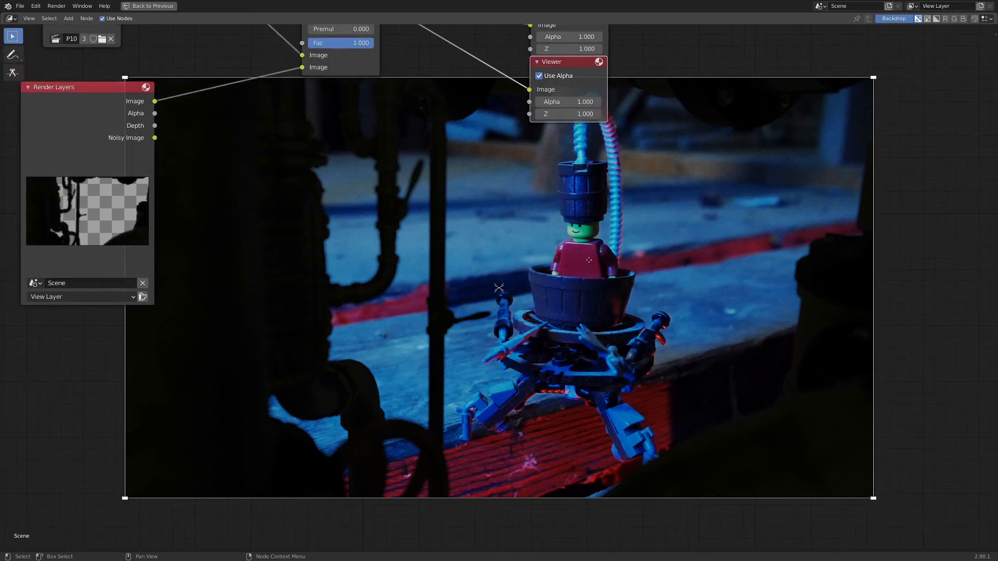
scroll(615, 333, up, 1)
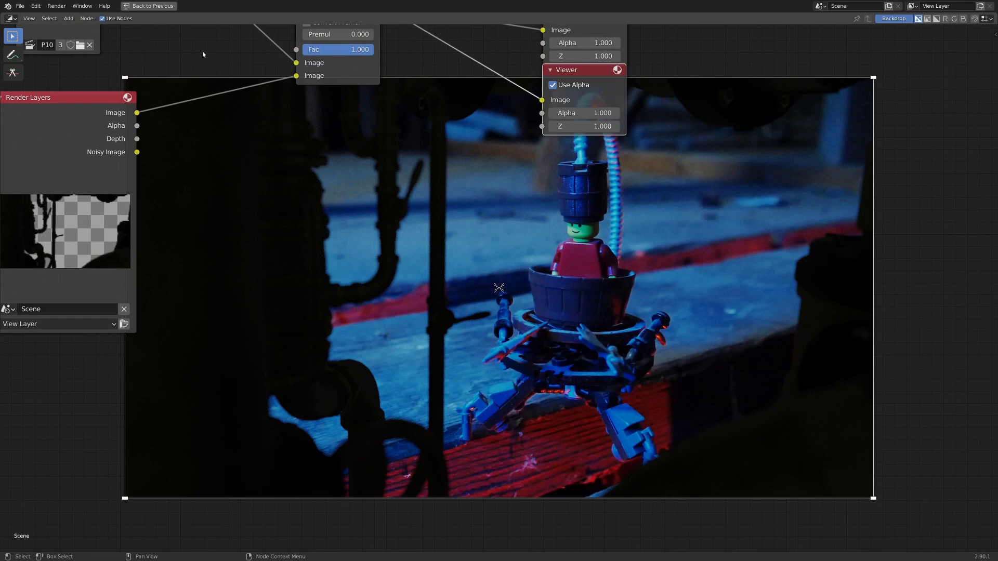
click(149, 6)
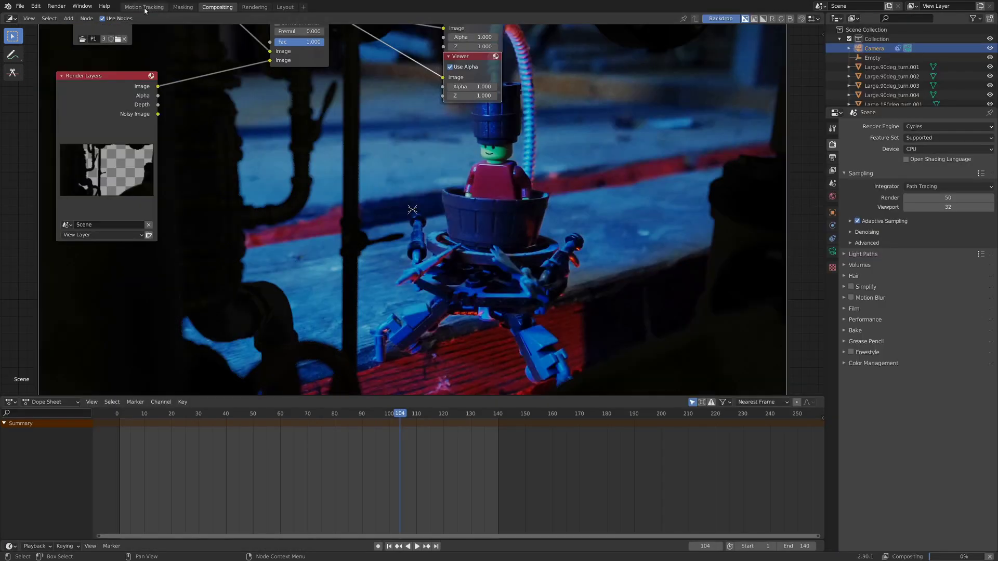
Return to the Layout workspace and show the camera's lens and depth-of-field settings in camera view
click(285, 7)
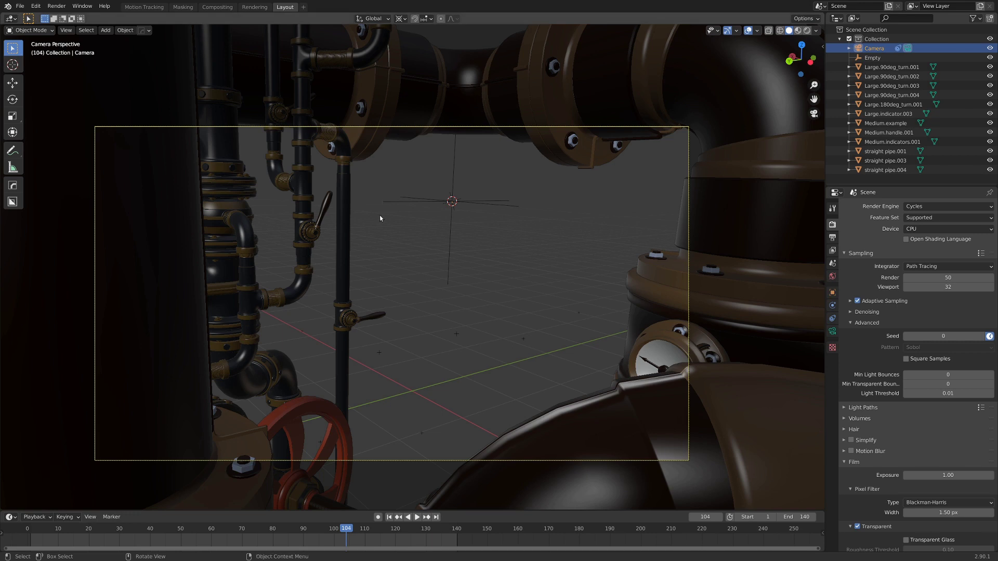
key(KP_0)
scroll(366, 238, down, 10)
scroll(529, 282, up, 6)
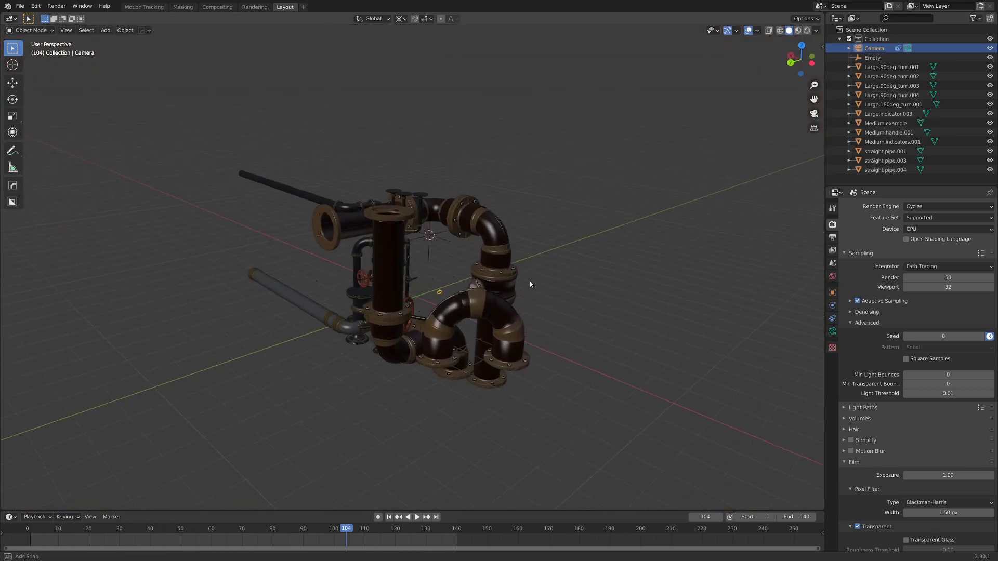
scroll(494, 279, down, 3)
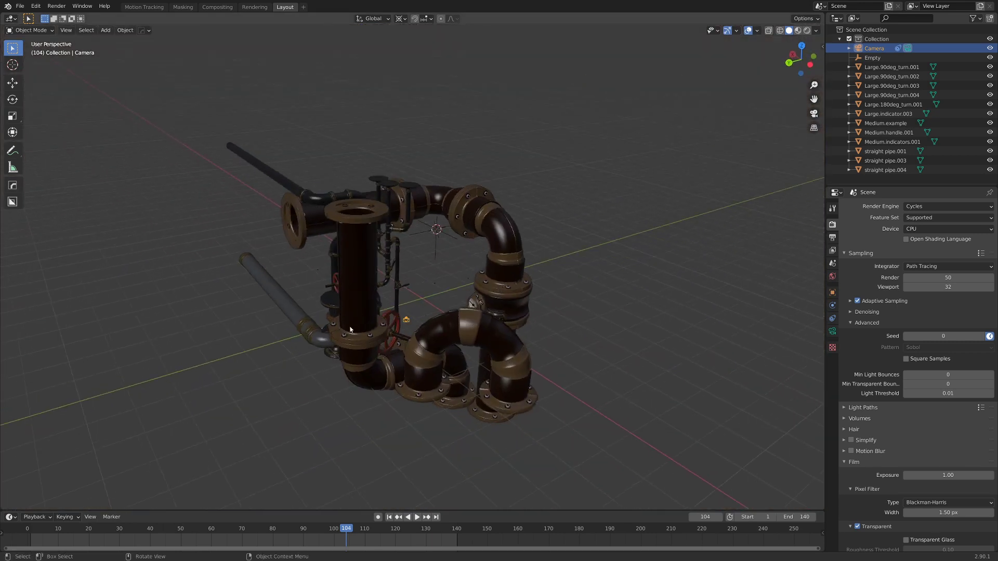
key(KP_0)
click(833, 331)
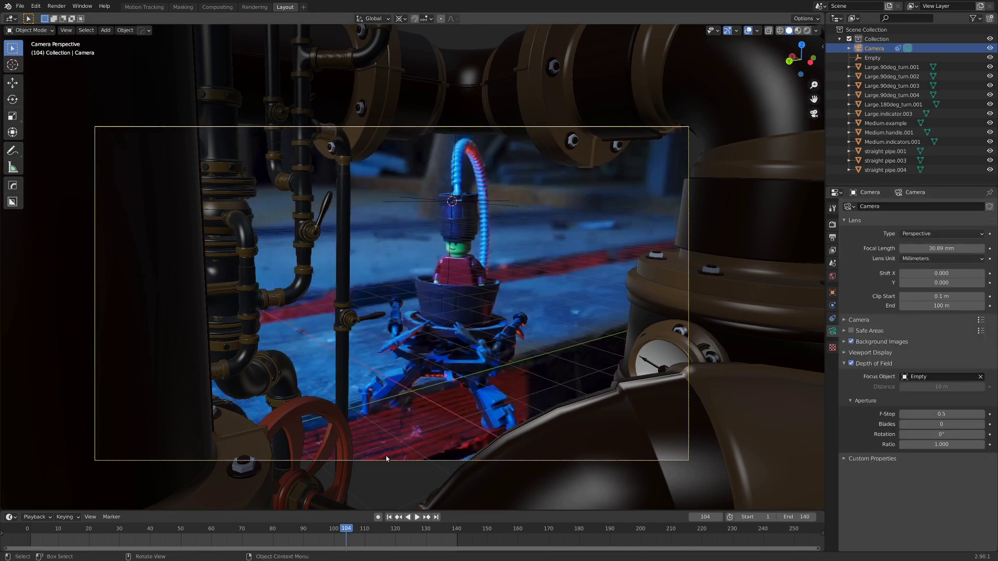
Leave camera view and snap the 3D cursor to the world origin
key(KP_0)
scroll(454, 379, up, 4)
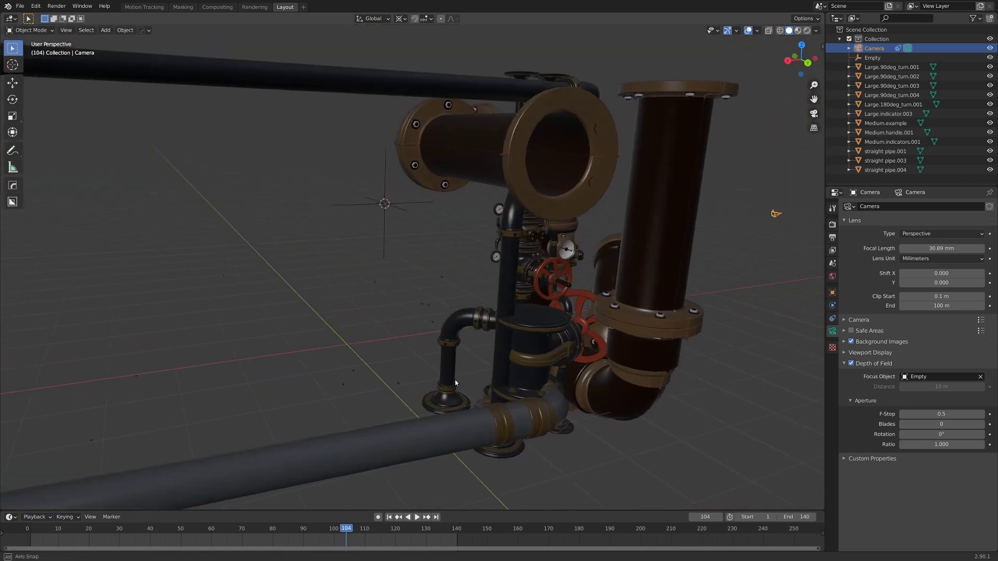
key(shift+s)
click(388, 413)
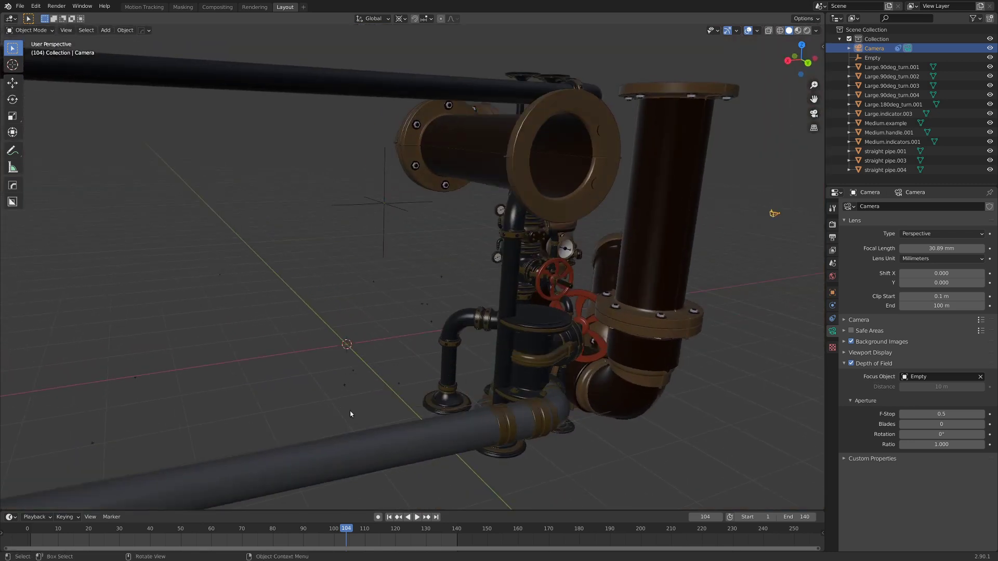
Add an area light, rotate it 180° on Y, size it 4.91 m, and lower it on Z
key(shift+a)
mouse_move(382, 431)
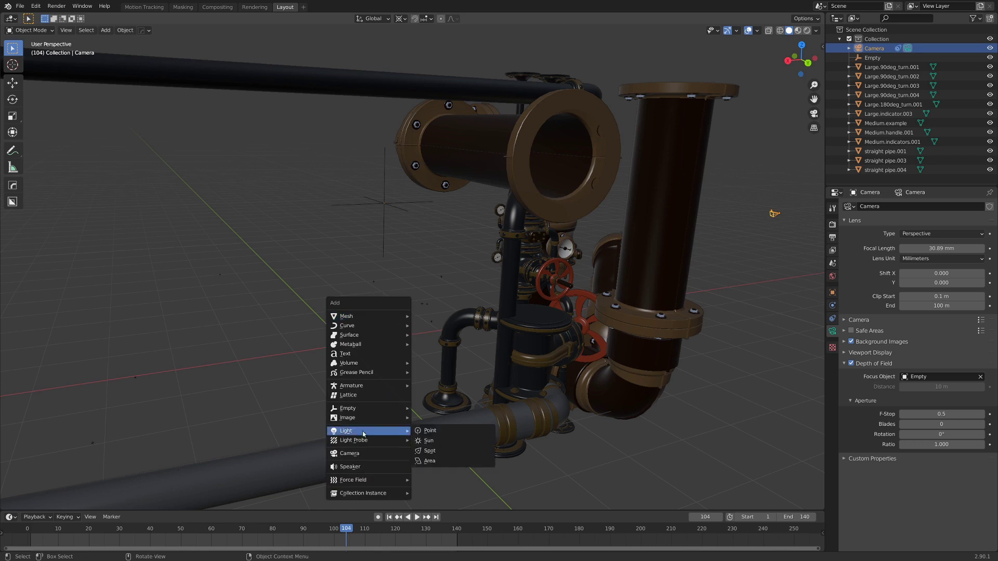
click(433, 462)
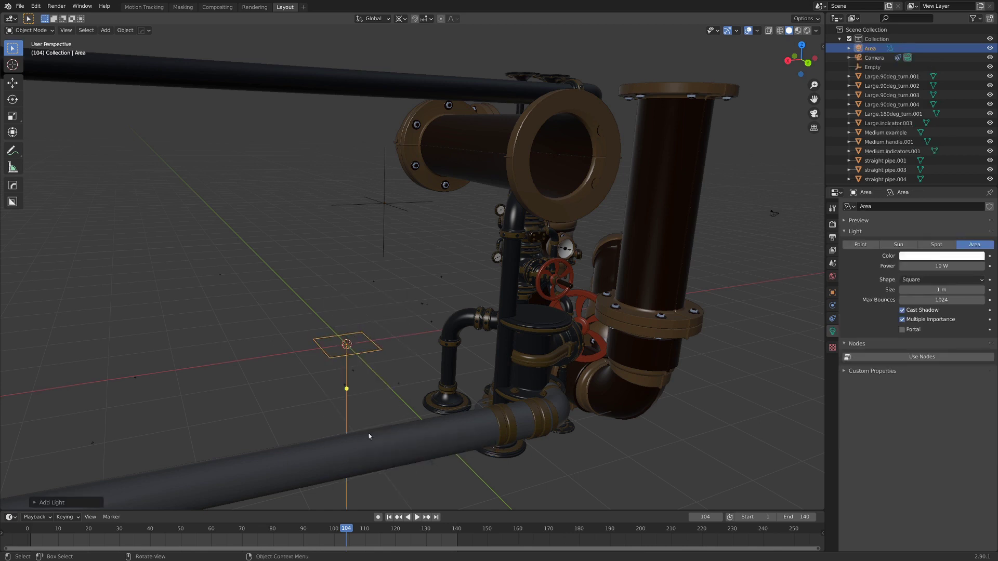
text(r)
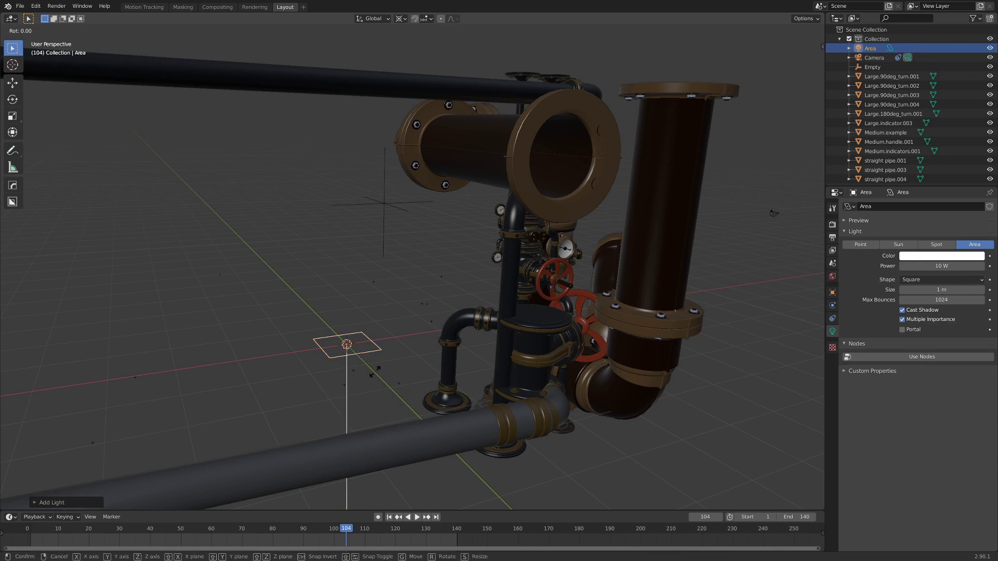
text(y180)
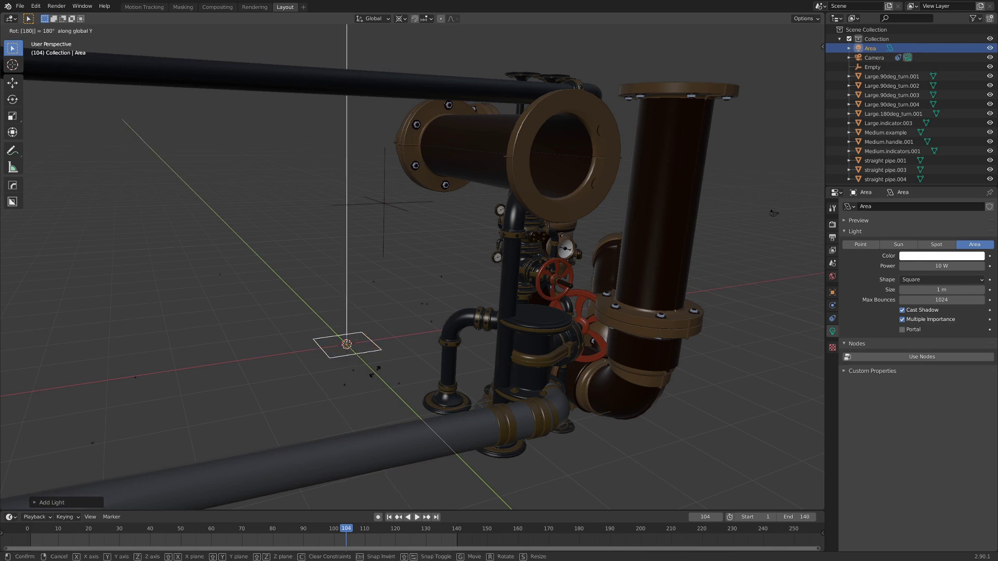
key(Return)
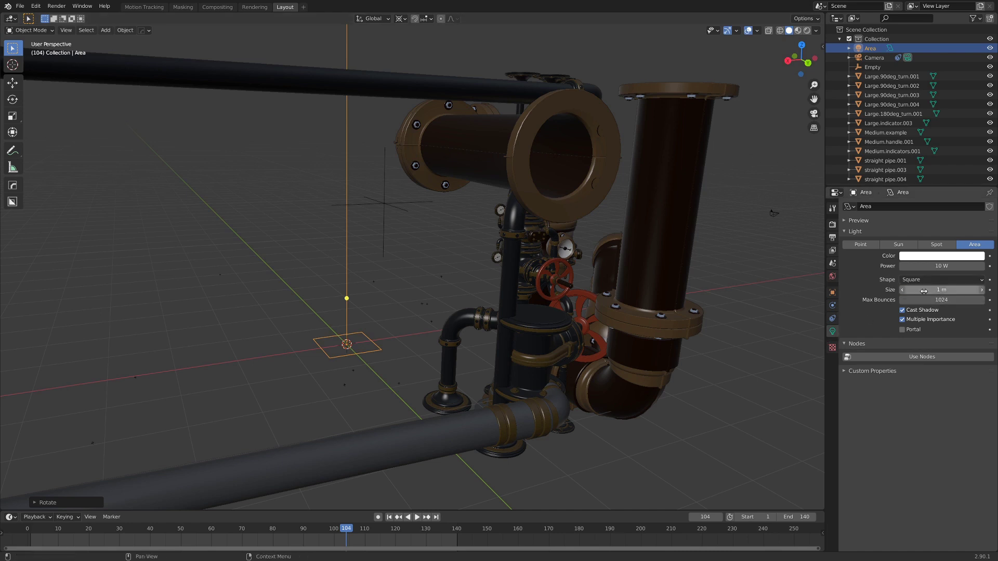
drag(933, 289, 974, 289)
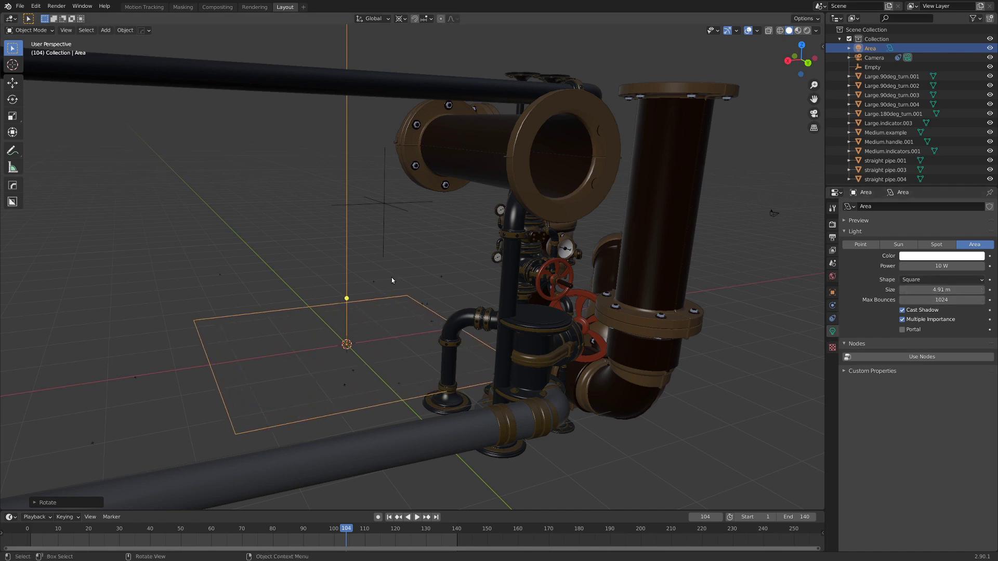
key(g)
key(z)
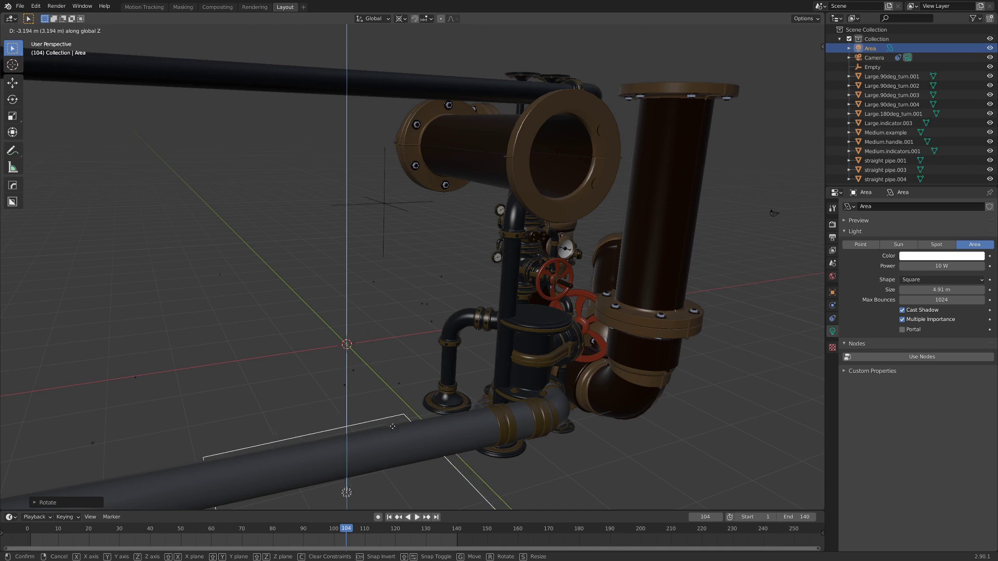
click(392, 409)
Adjust the opacity of the camera's background walker clip in camera view
scroll(452, 361, down, 5)
middle_drag(451, 361, 407, 331)
scroll(386, 353, up, 5)
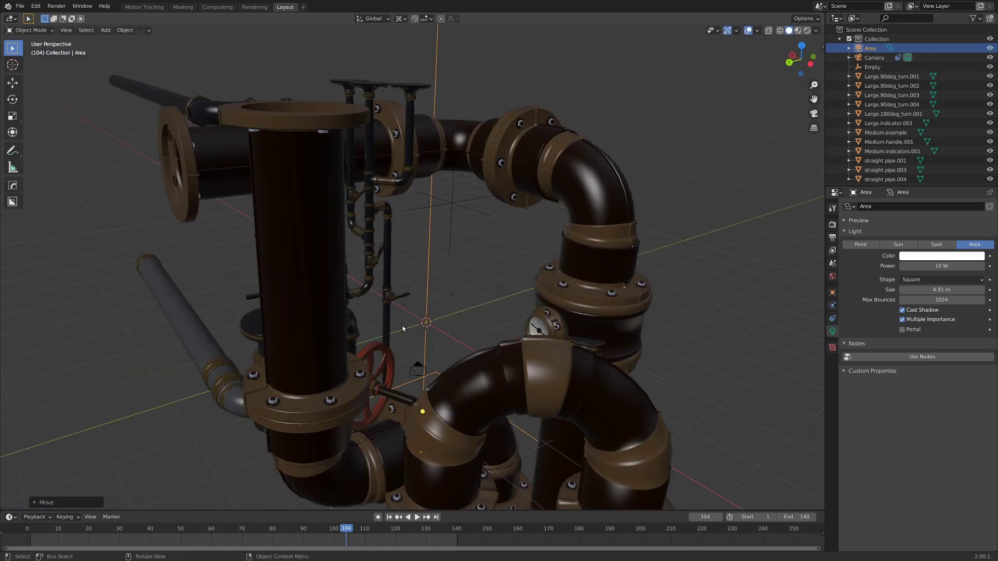
key(KP_0)
scroll(404, 329, up, 2)
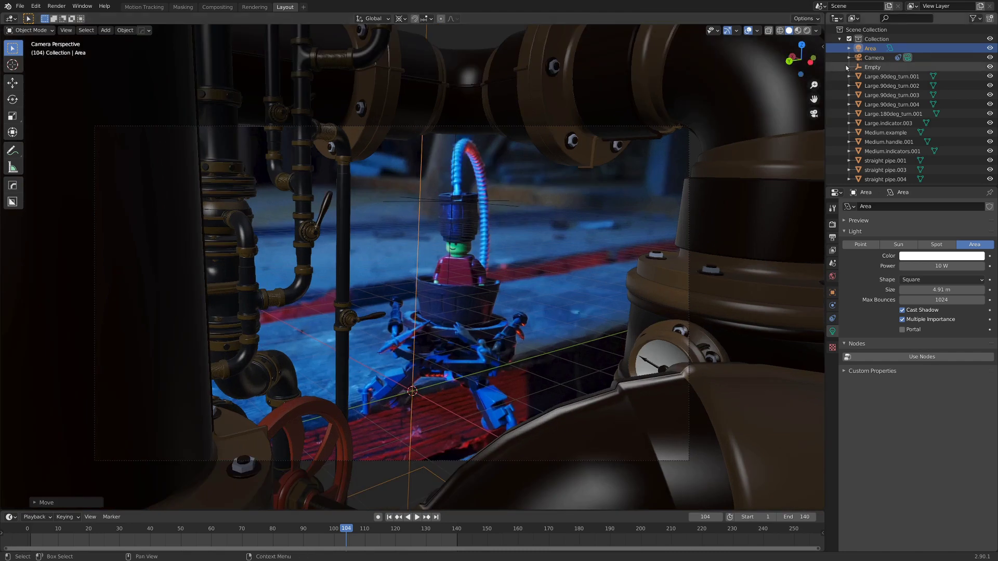
click(862, 57)
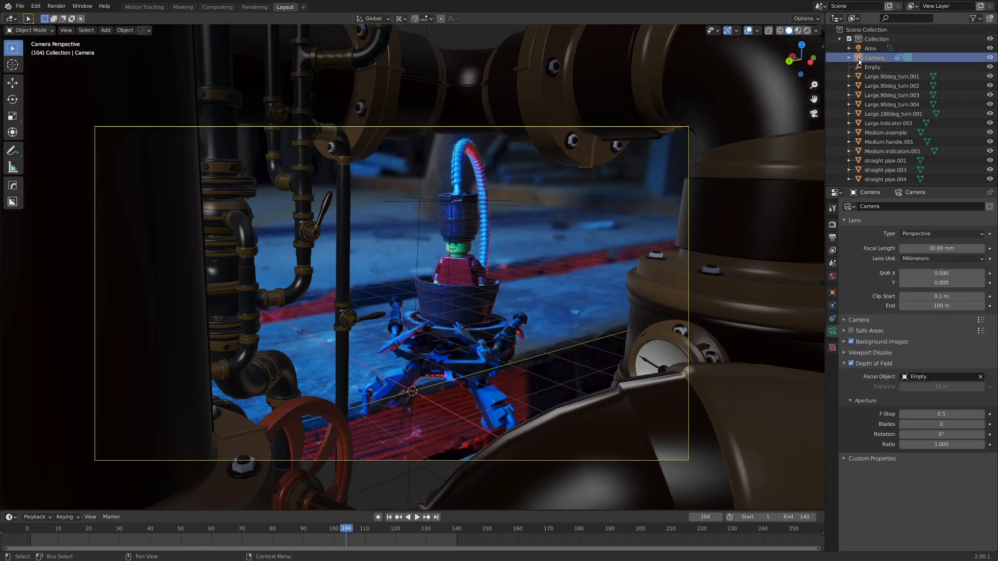
click(845, 342)
mouse_move(947, 471)
mouse_down()
mouse_move(930, 472)
mouse_move(961, 471)
mouse_up()
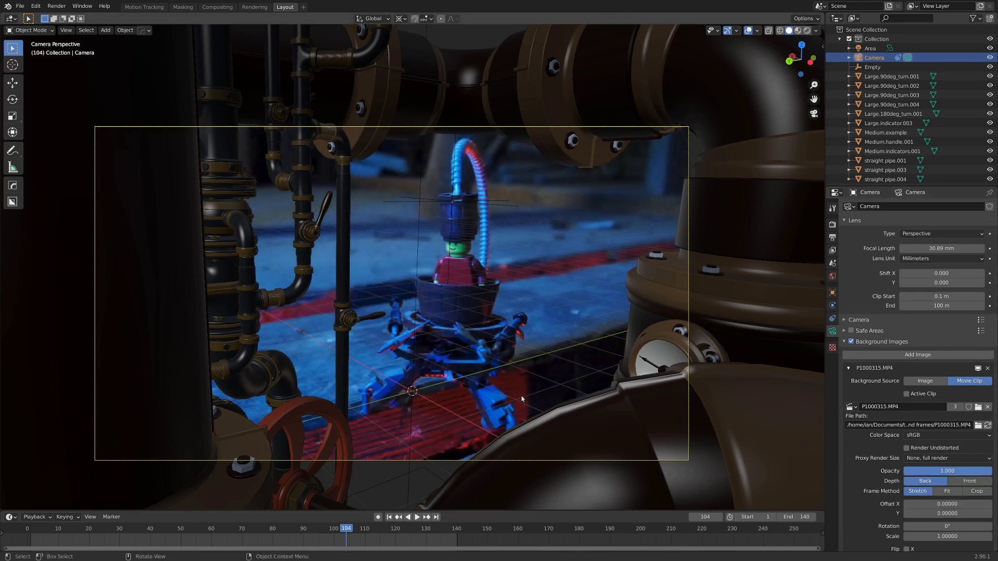
Reselect the area light beneath the pipes and view it through the camera
middle_drag(483, 400, 514, 406)
click(419, 423)
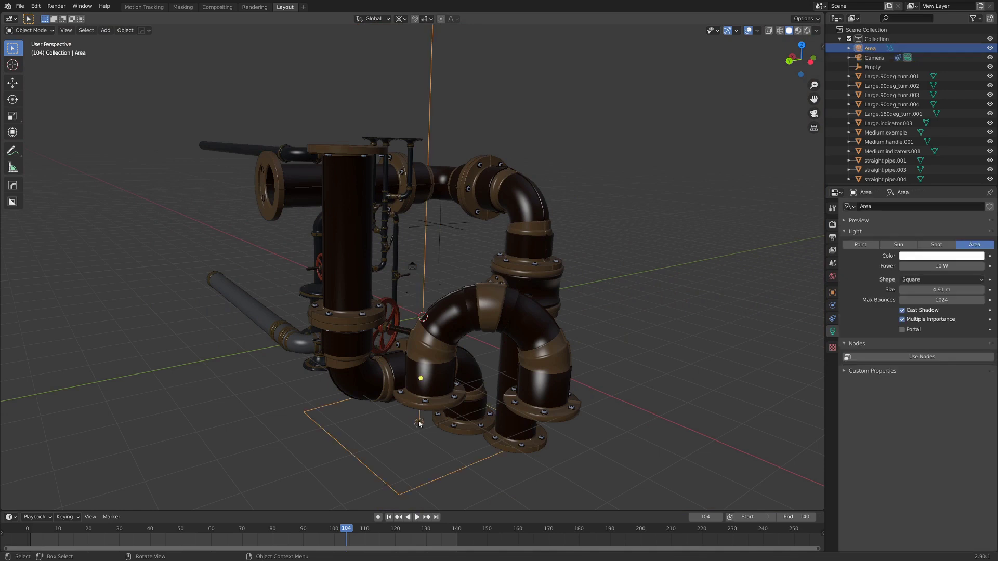
key(g)
key(KP_0)
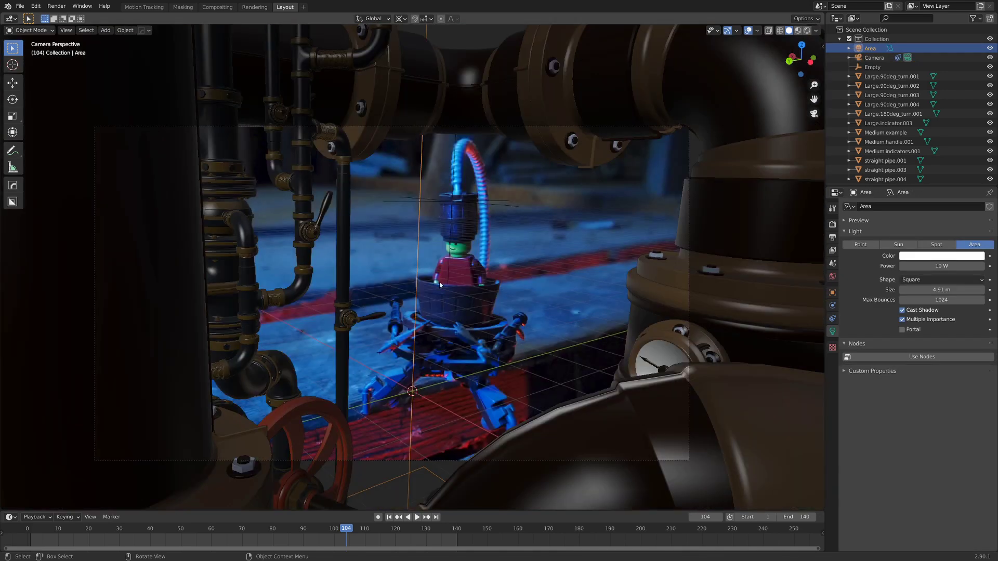
scroll(453, 302, up, 4)
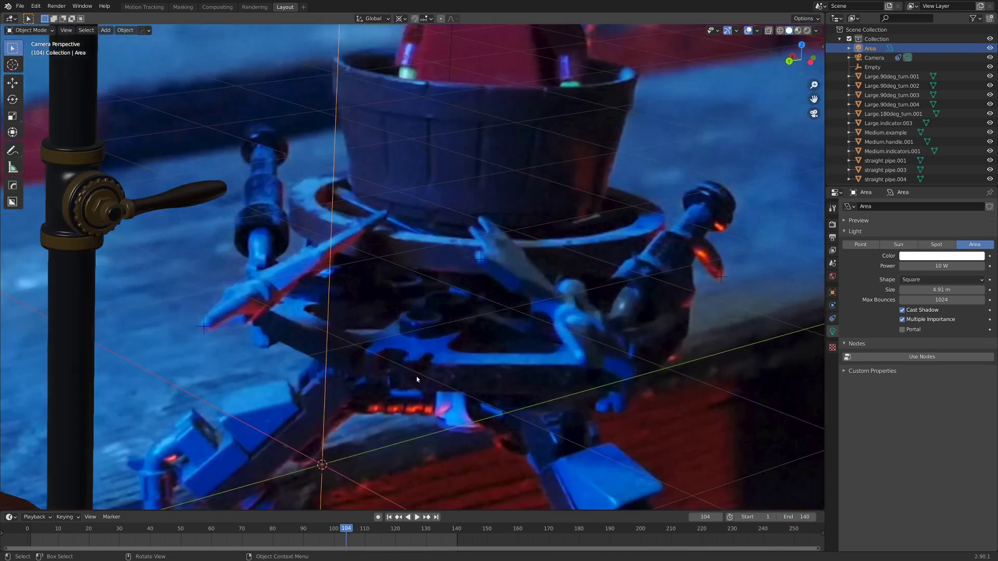
scroll(408, 407, up, 4)
scroll(384, 229, up, 5)
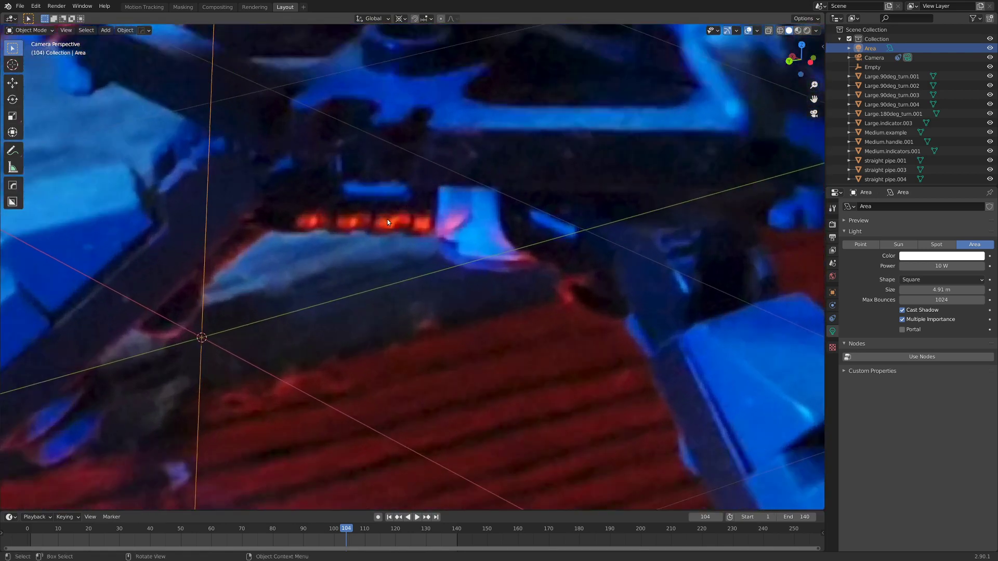
Sample the clip's red glow as the light colour and switch to Rendered shading
click(962, 255)
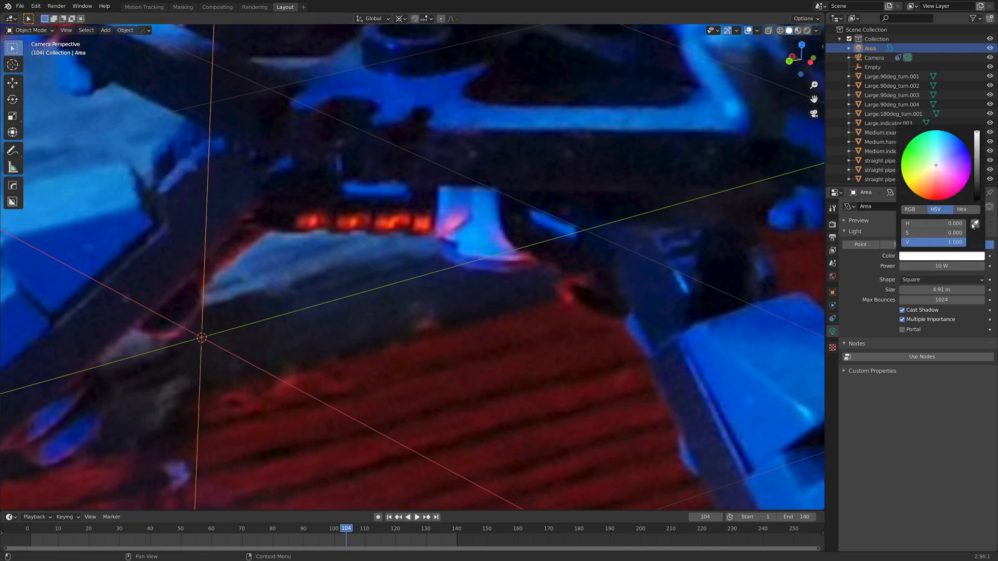
click(974, 223)
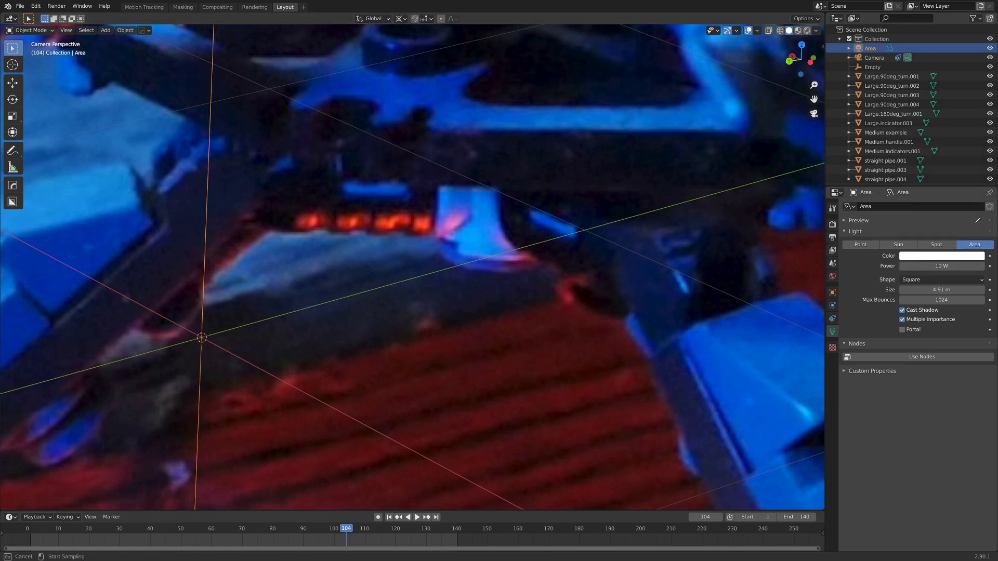
click(387, 224)
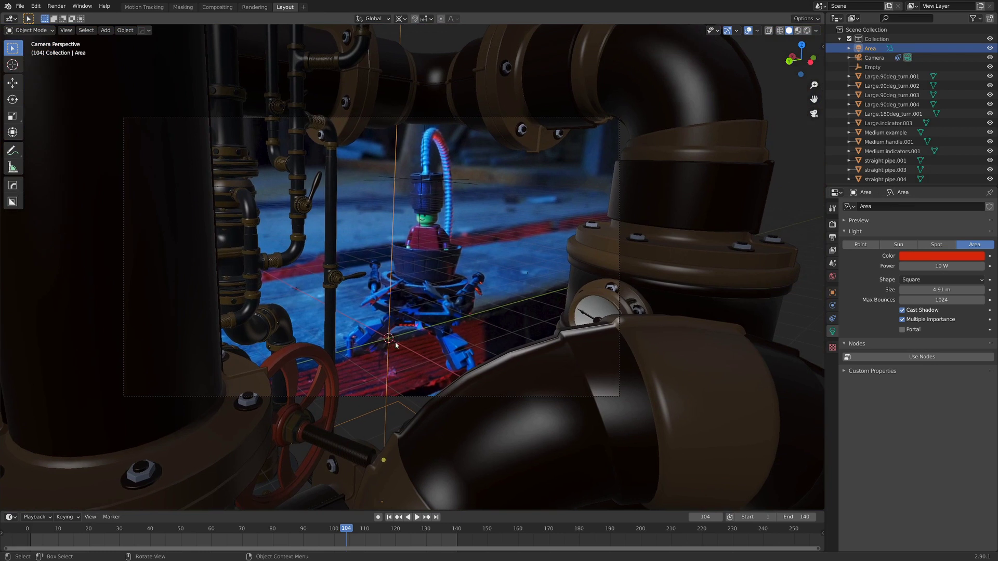
key(z)
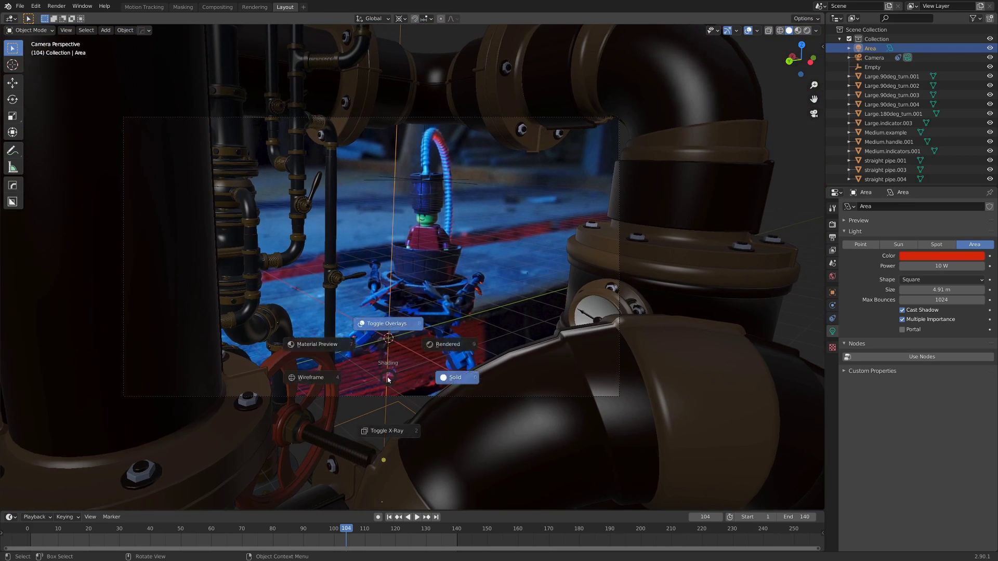
click(450, 340)
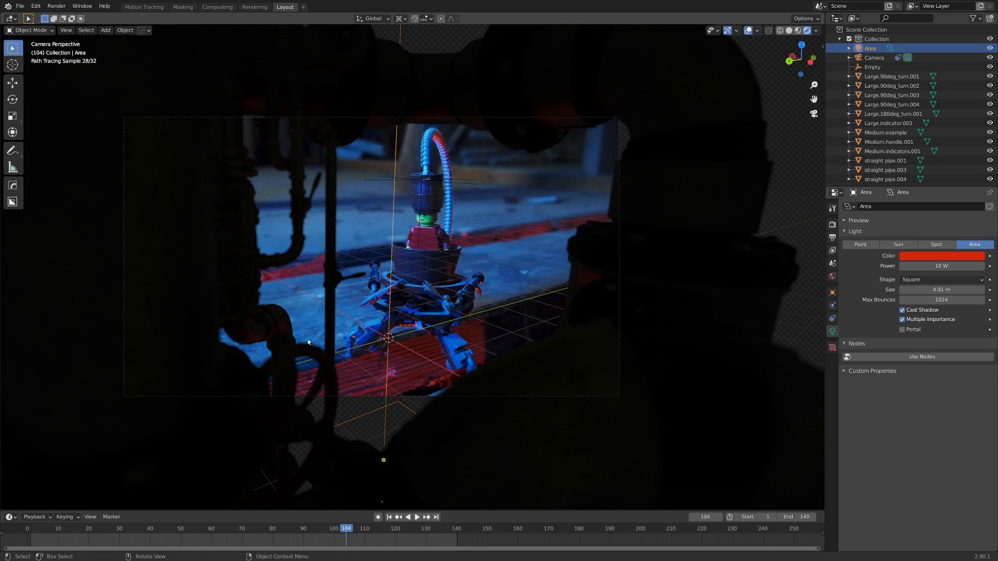
Set the area light's power to 20 W
drag(931, 266, 941, 267)
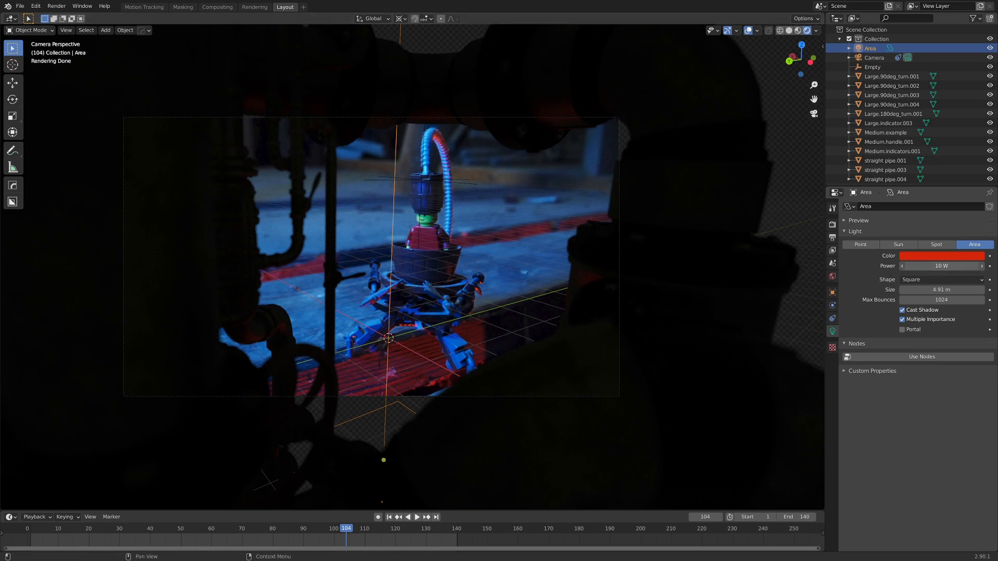
click(941, 268)
text(20)
key(Return)
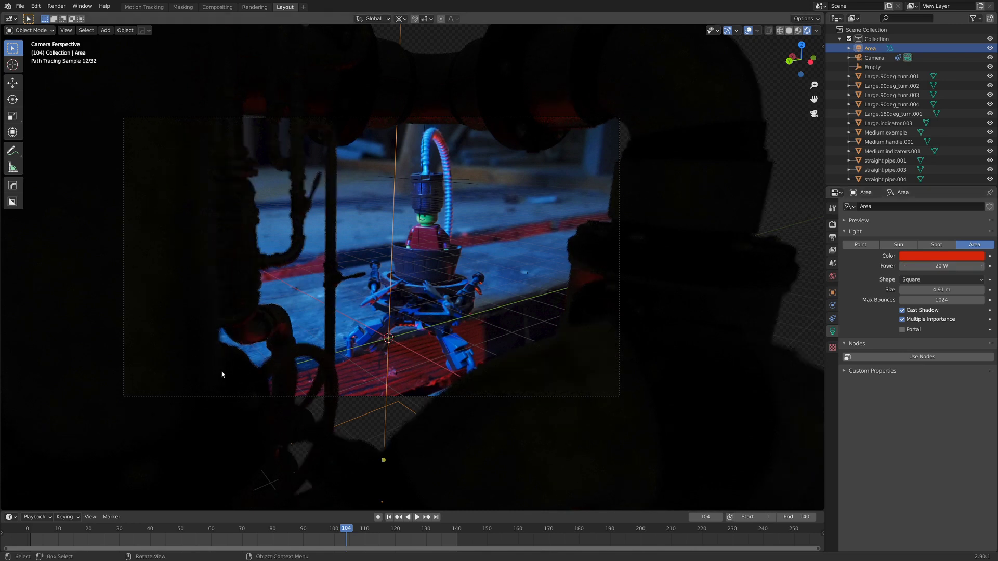
middle_drag(361, 328, 444, 278)
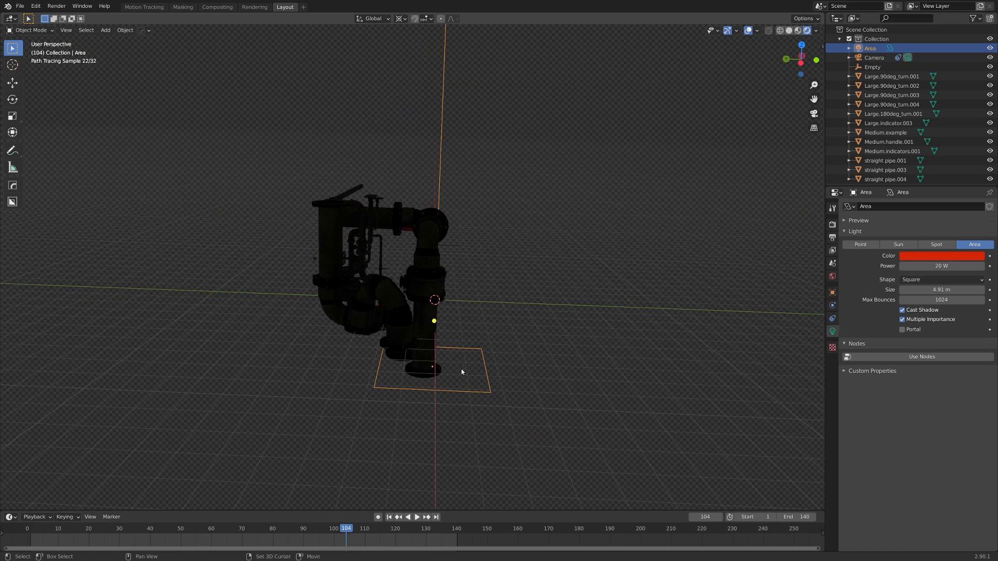
Duplicate the area light, shifting the copy sideways along Y and raising it
key(shift+d)
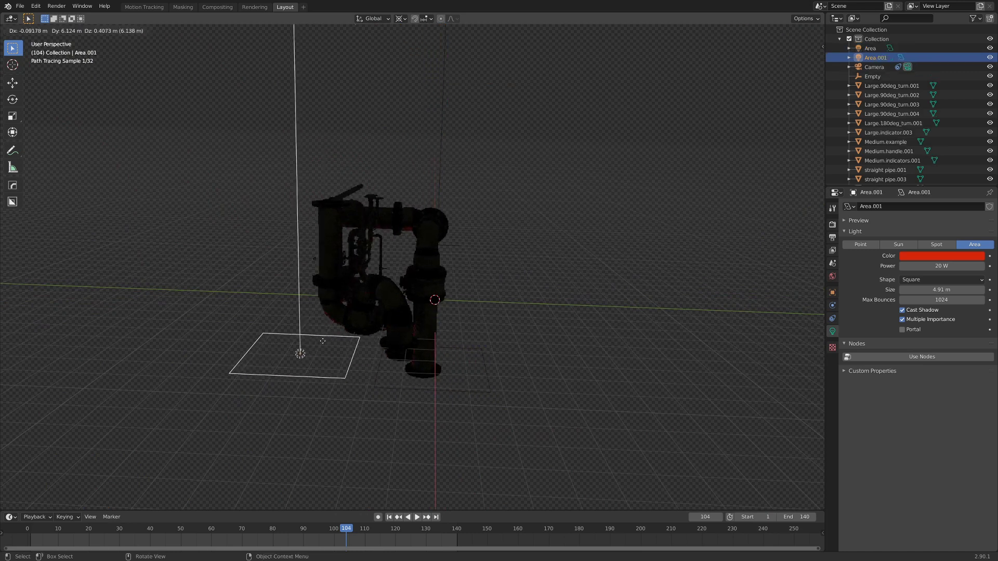
key(y)
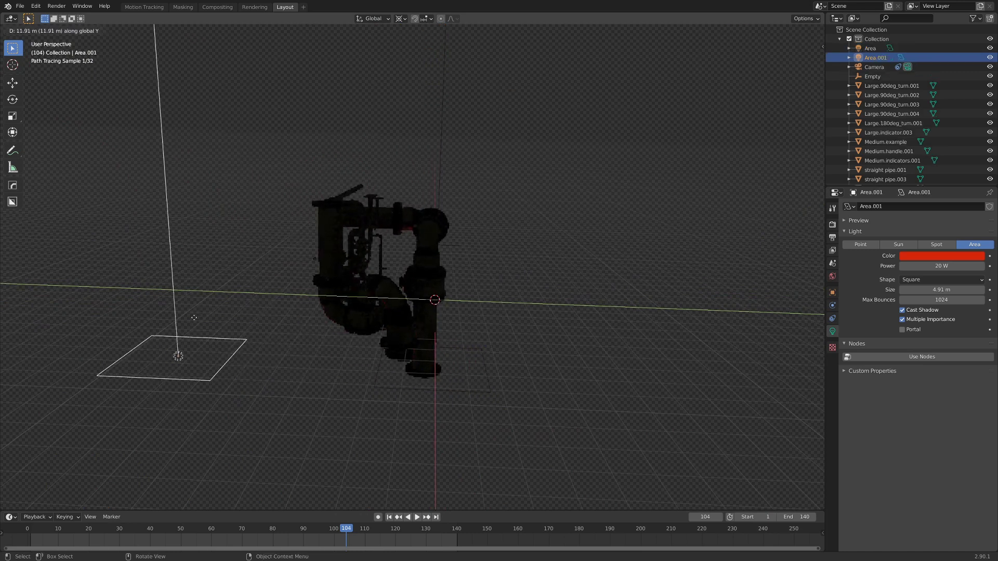
click(211, 316)
key(g)
key(z)
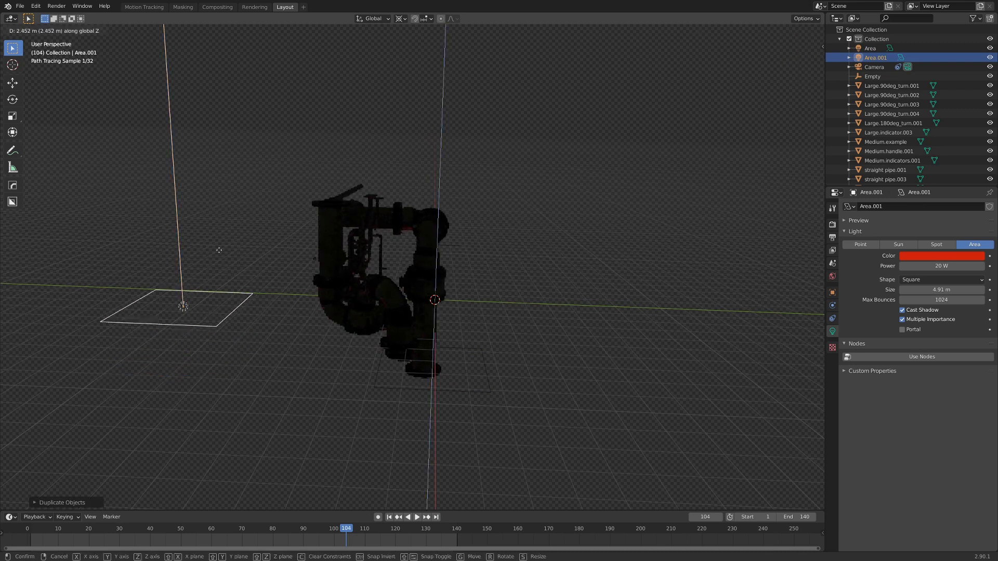
click(207, 239)
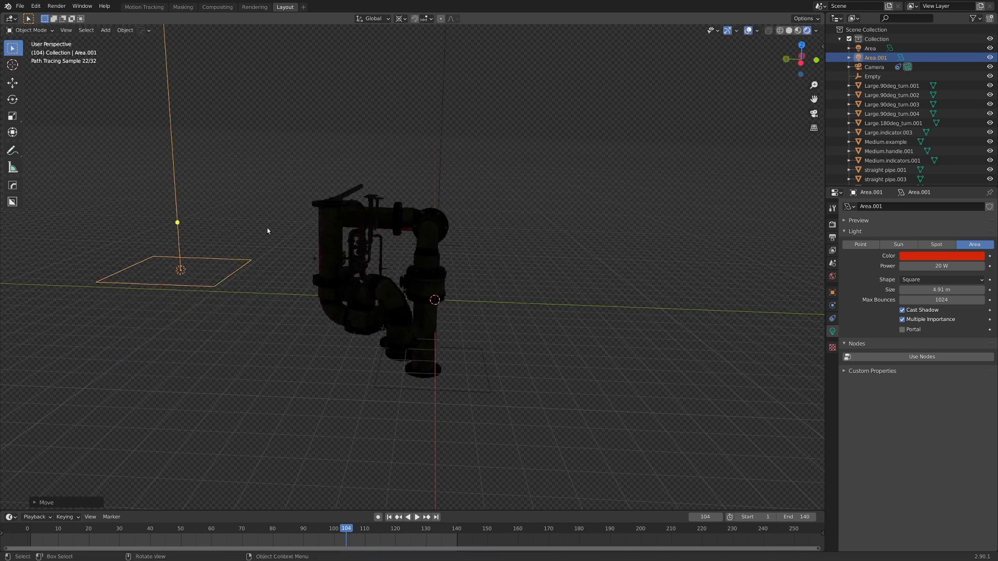
Set the pivot to Active Element and rotate the copy 90° on X to stand upright
key(g)
text(x)
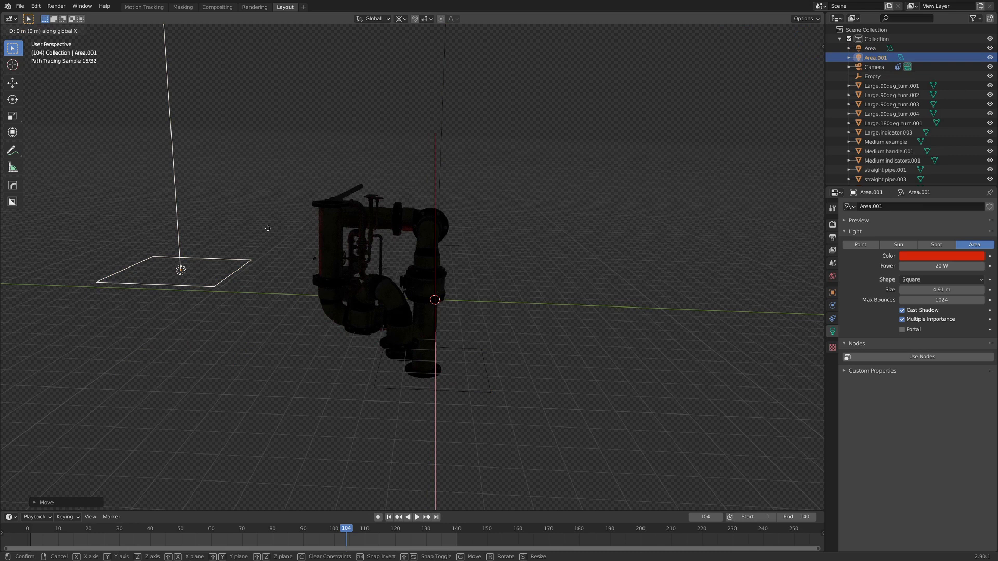
text(90)
key(Escape)
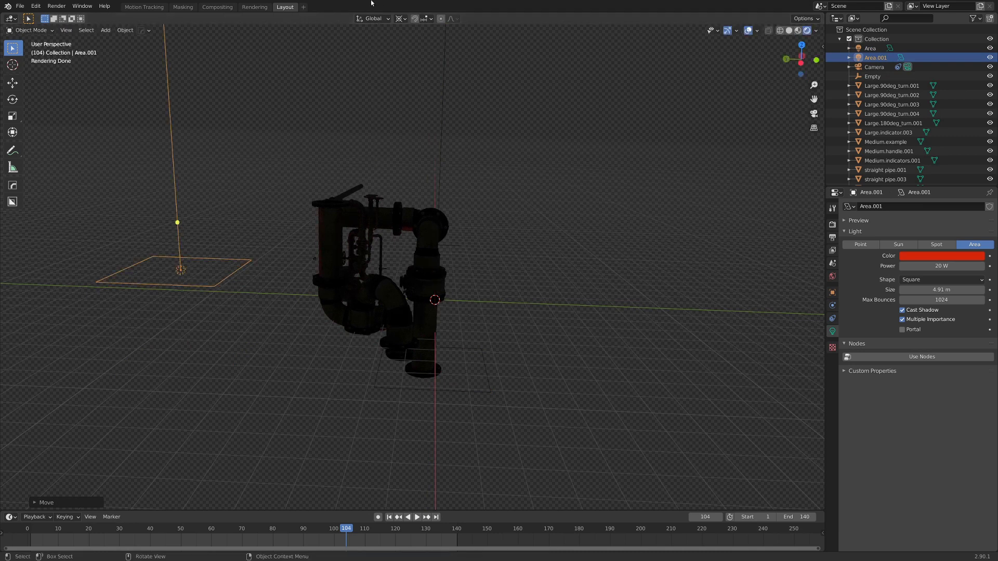
click(400, 19)
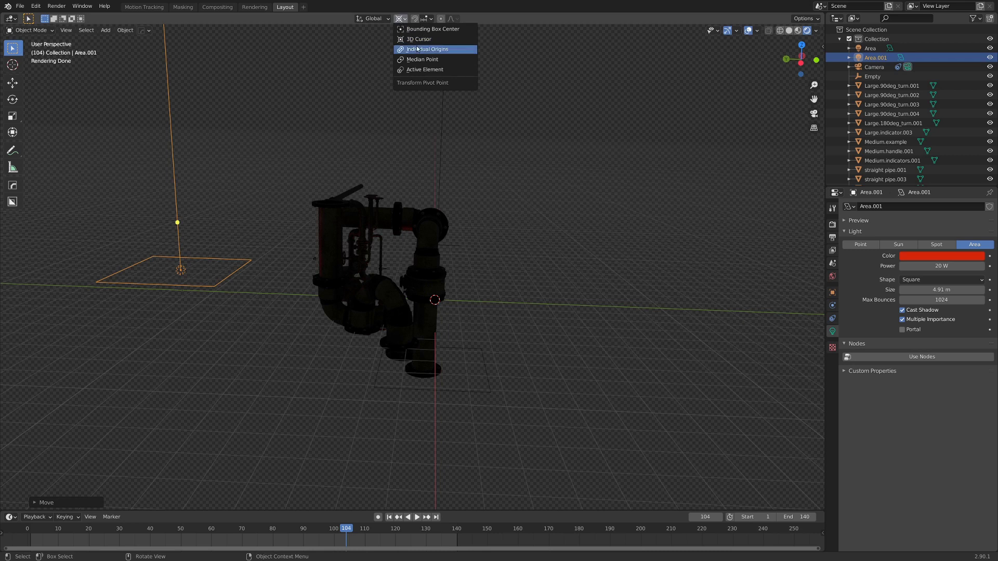
click(438, 69)
text(rx)
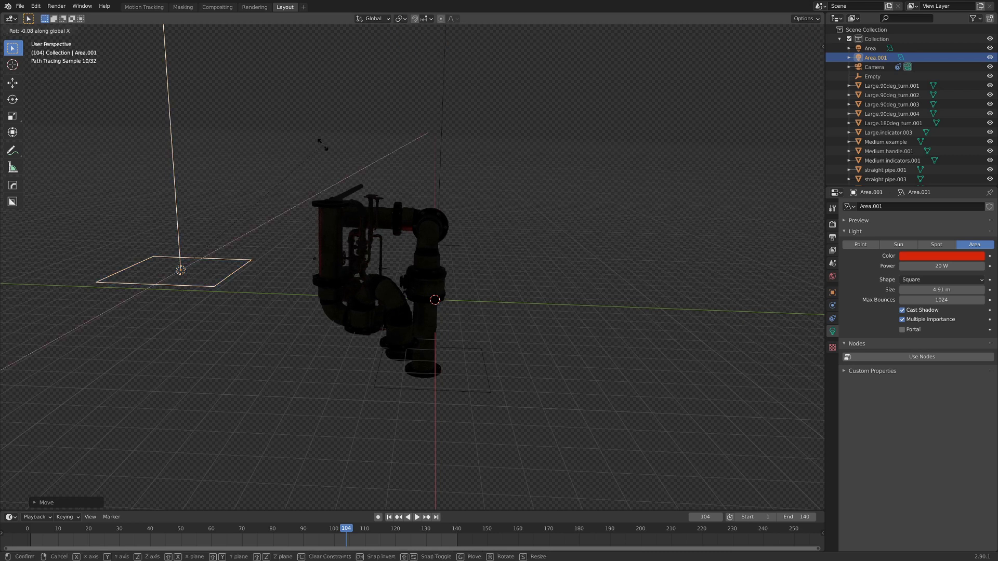
text(90)
key(Return)
Change Area.001's light colour from red to blue and view through the camera
middle_drag(115, 296, 244, 281)
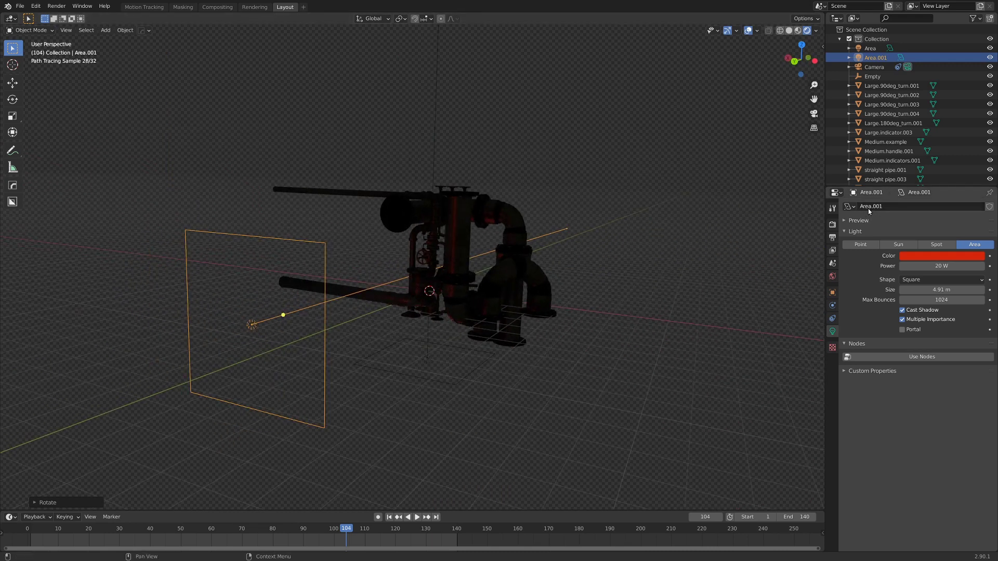
click(850, 207)
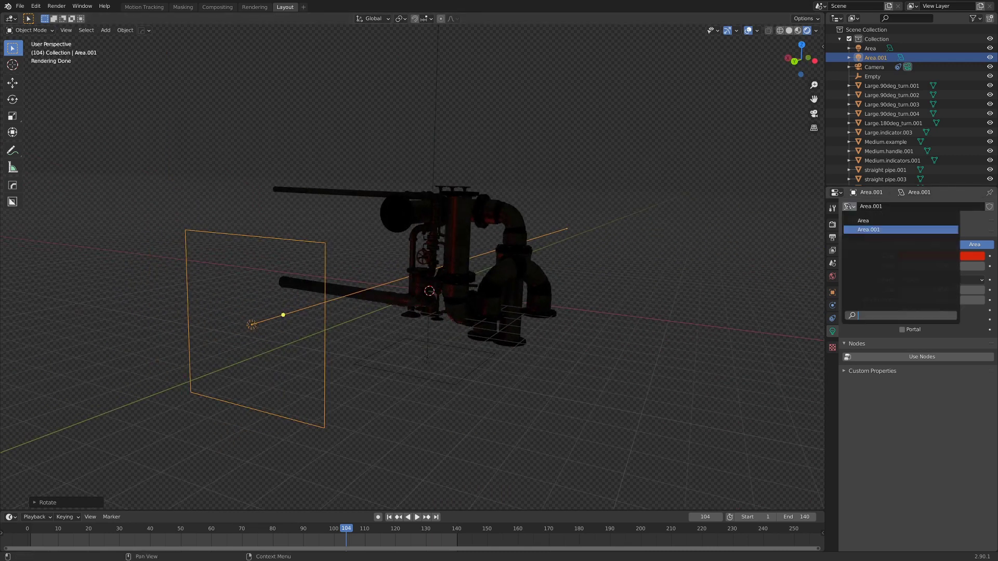
click(862, 231)
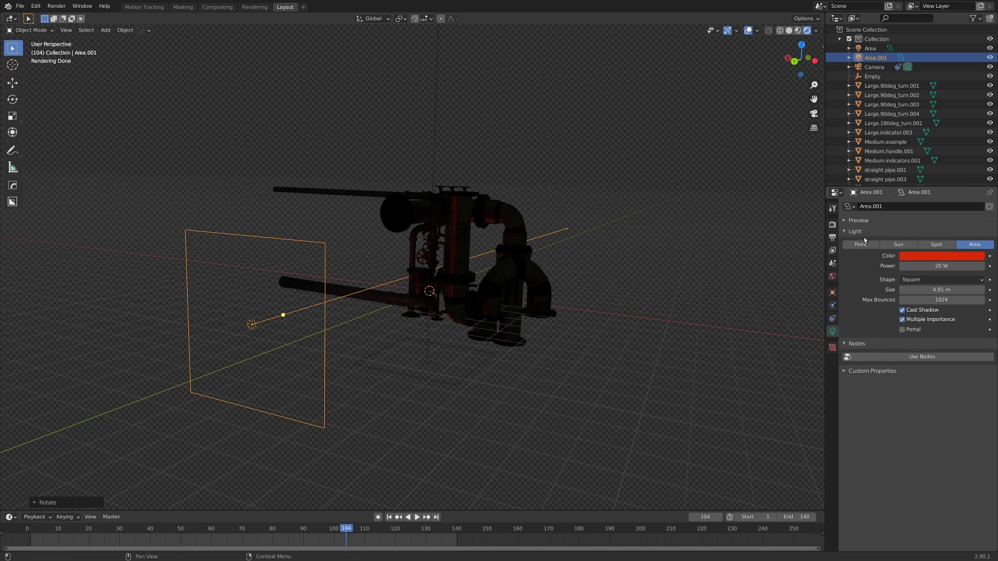
click(924, 258)
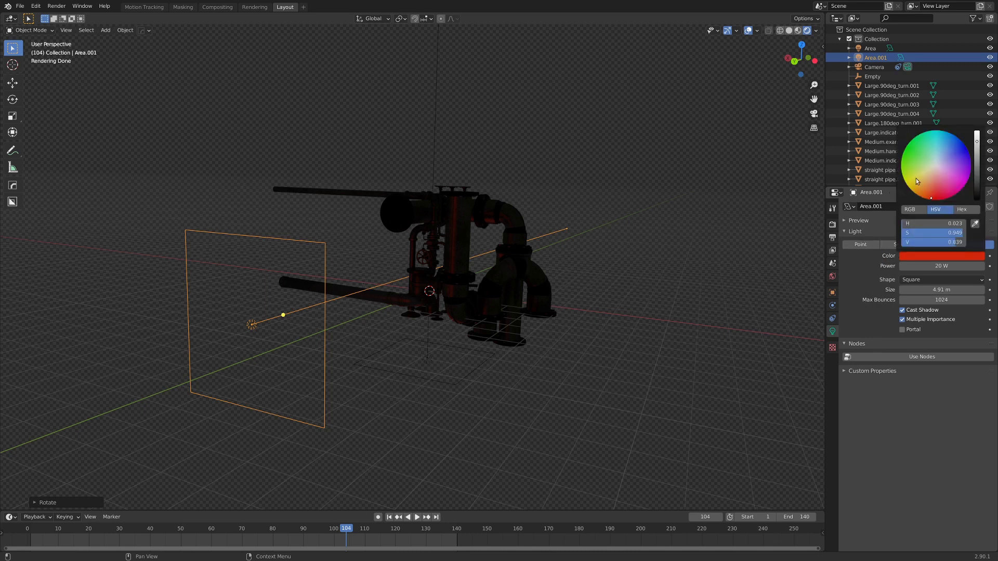
click(949, 150)
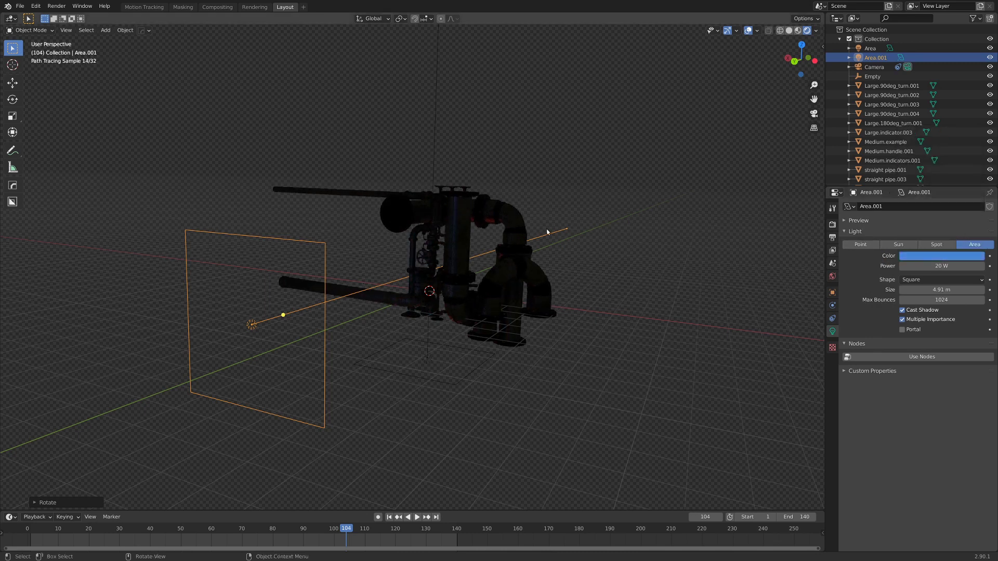
key(KP_0)
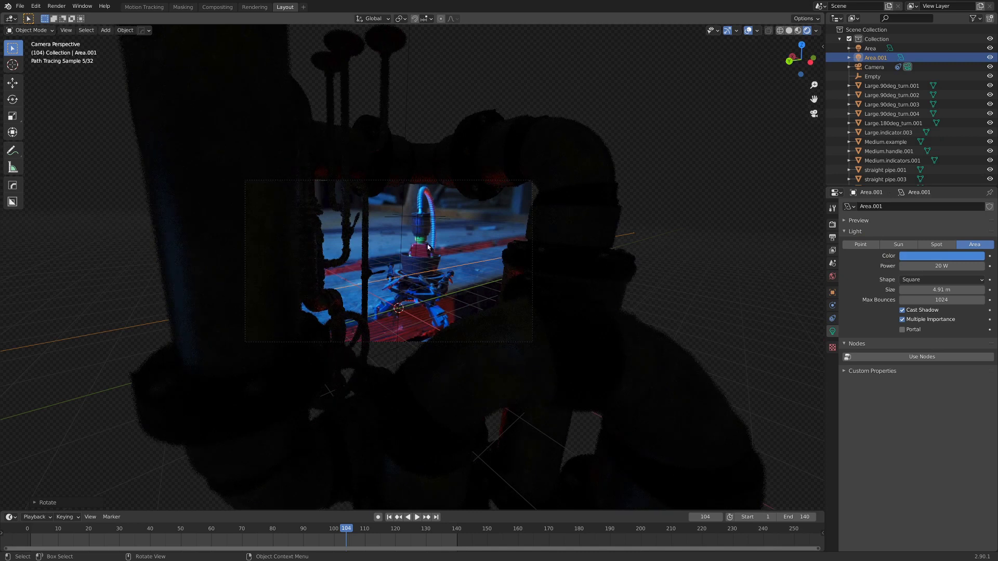
Raise Area.001's power from 20 W to 50 W, then render the current frame
middle_drag(428, 247, 360, 319)
scroll(242, 283, up, 2)
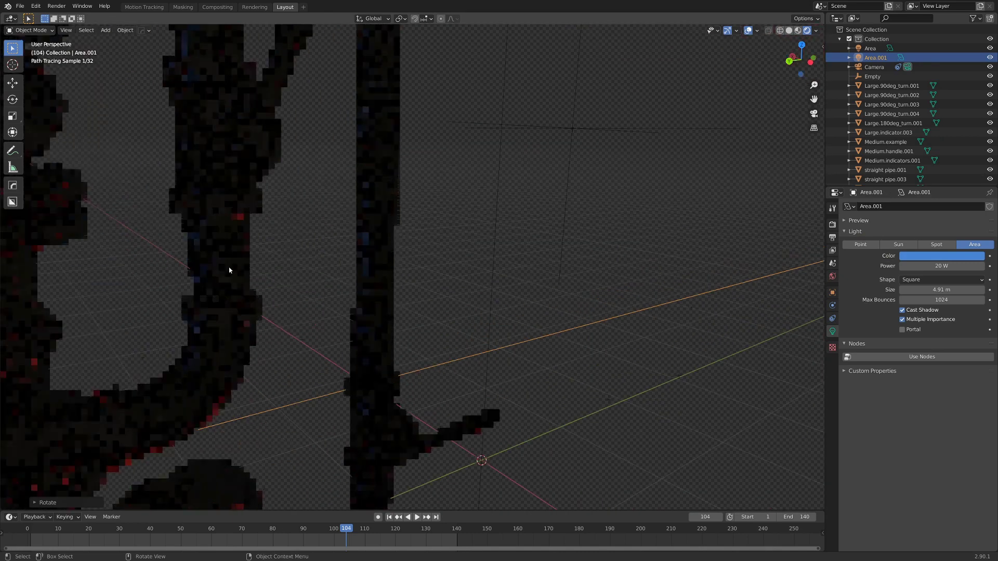
scroll(363, 235, down, 2)
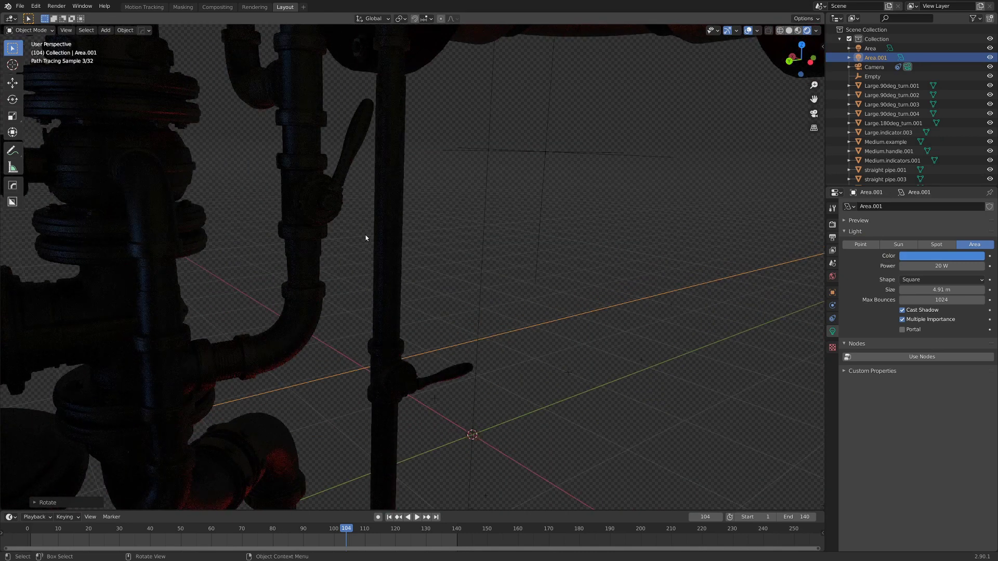
key(KP_0)
scroll(380, 241, up, 7)
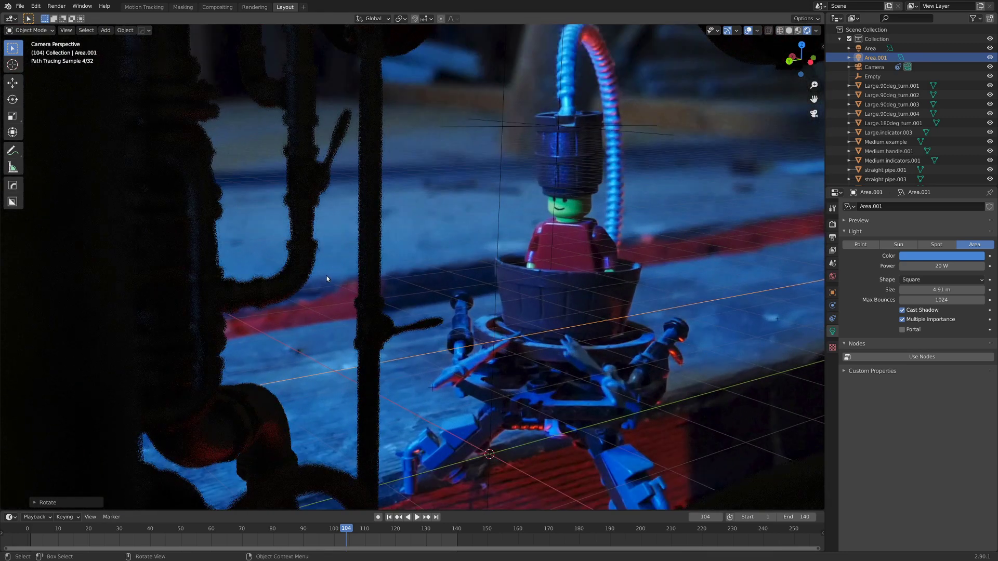
click(936, 266)
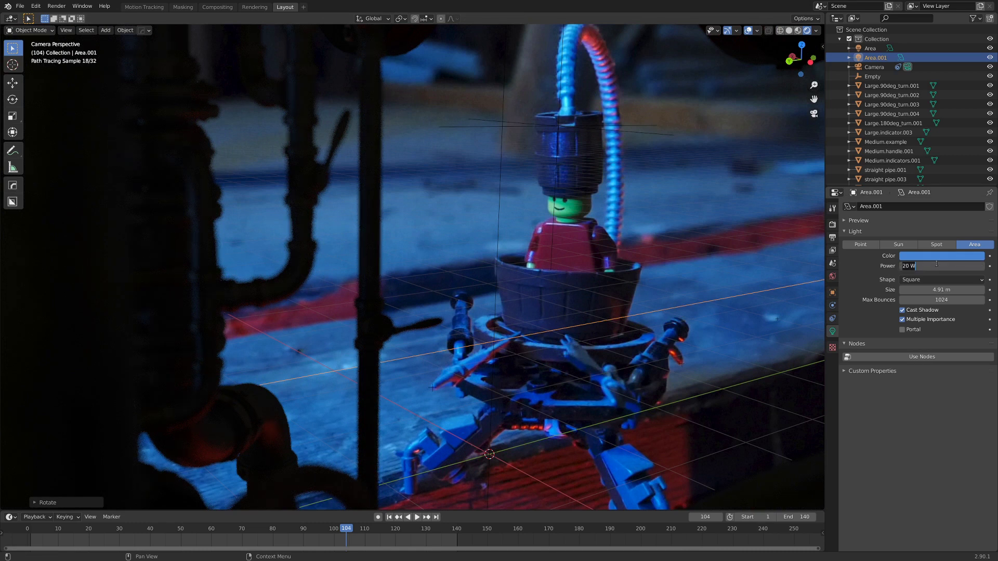
text(50)
key(Return)
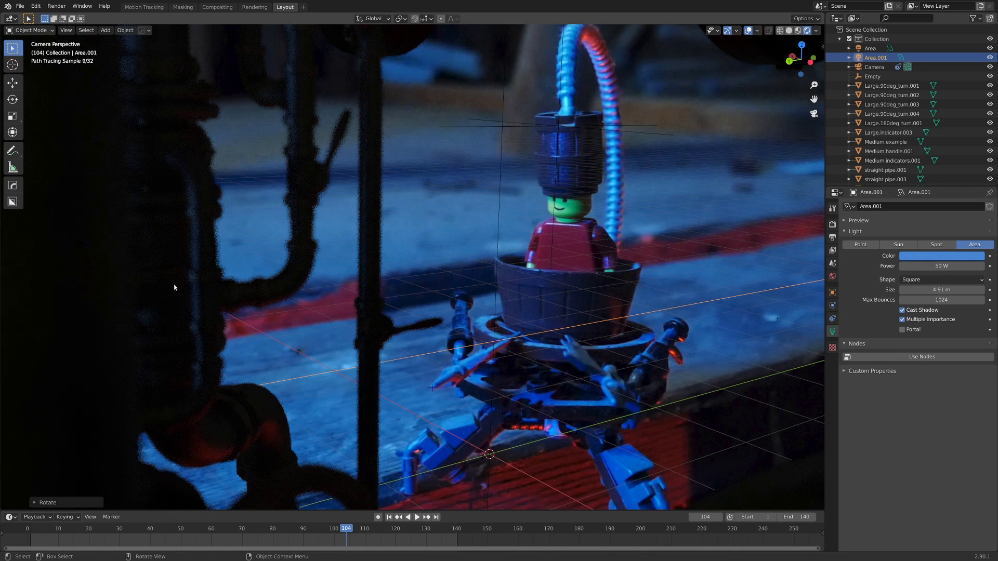
middle_drag(352, 247, 305, 285)
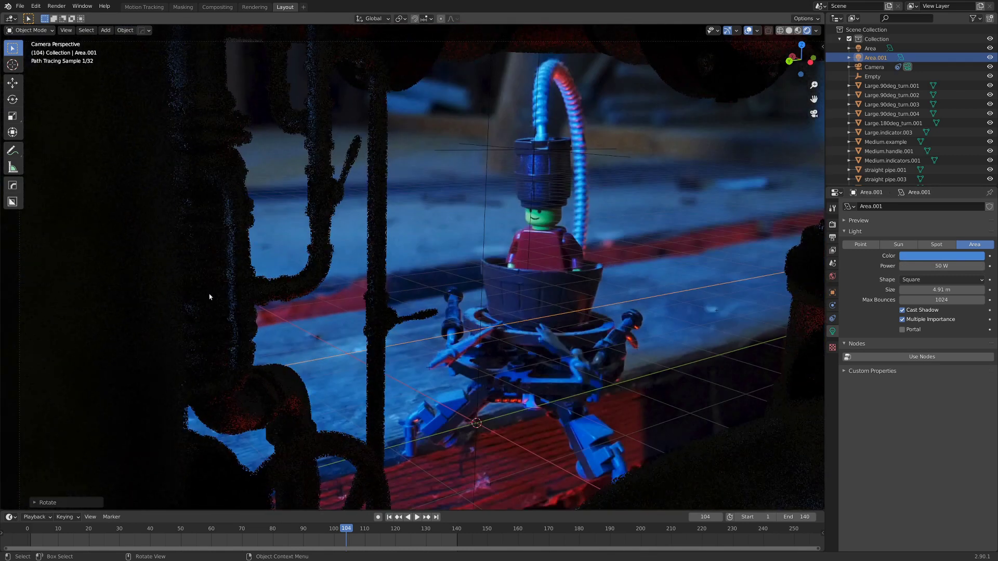
key(F12)
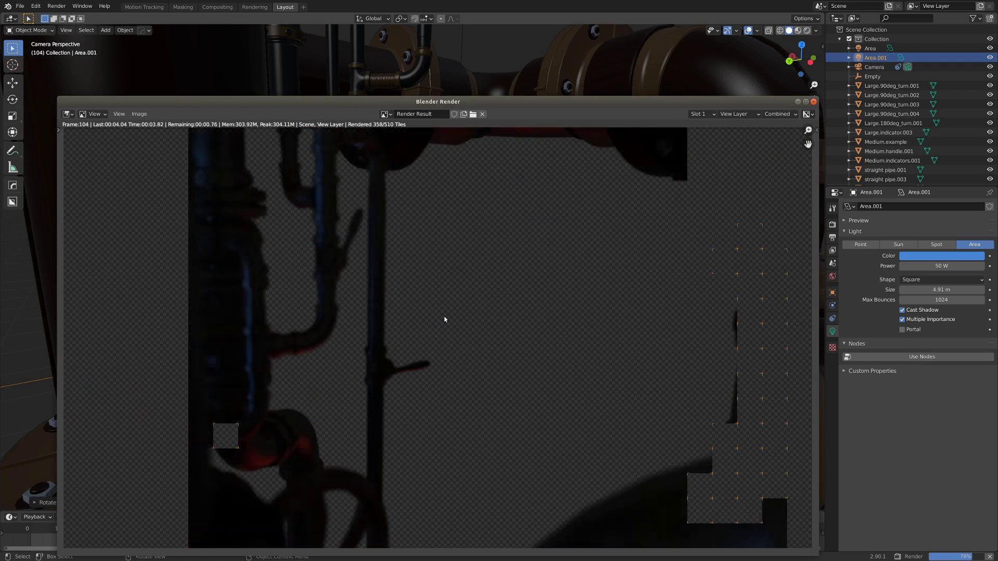
Zoom around the frame 104 render result, then close the render window
scroll(287, 394, down, 2)
scroll(307, 329, up, 5)
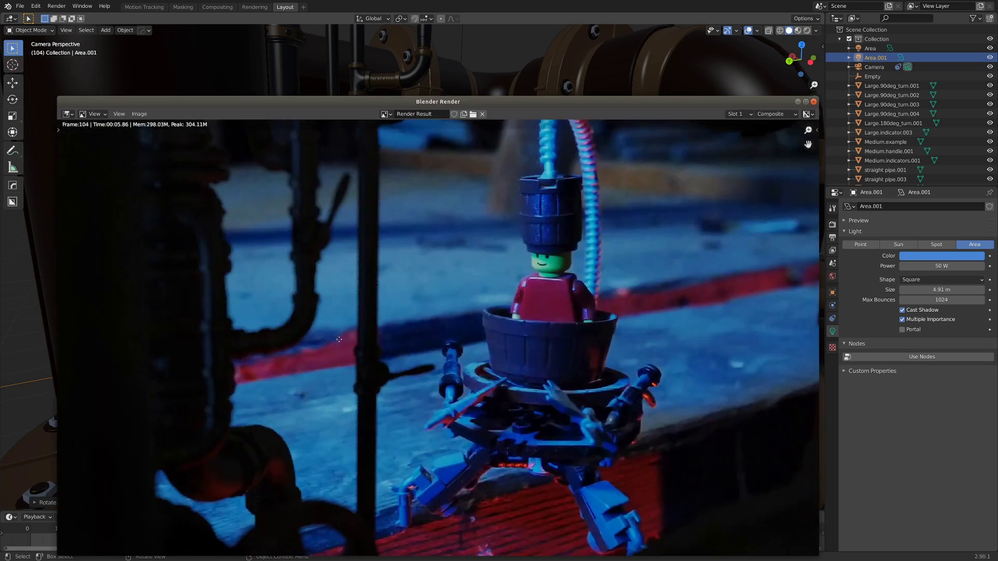
scroll(349, 350, down, 6)
scroll(538, 350, up, 4)
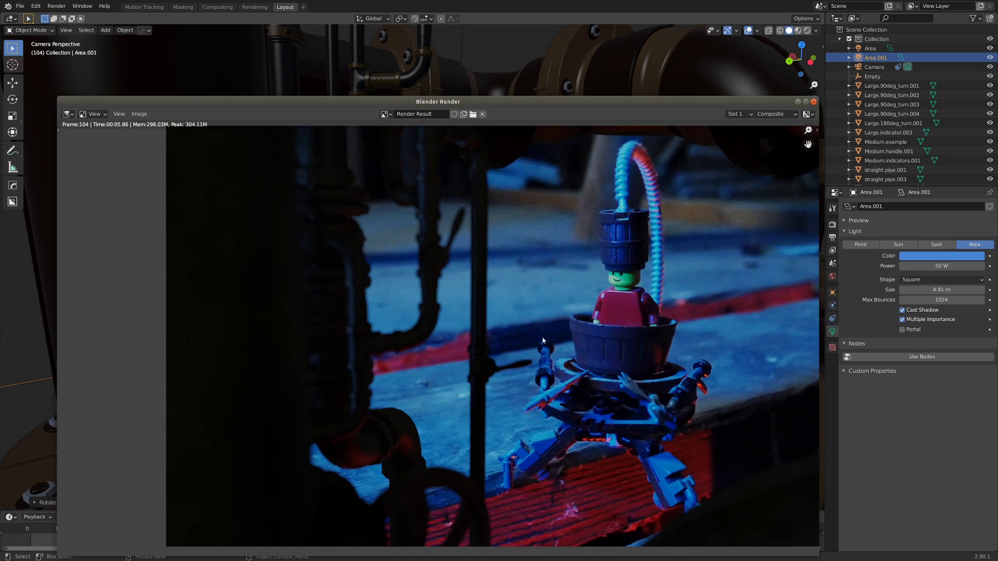
scroll(543, 341, down, 4)
scroll(494, 292, up, 5)
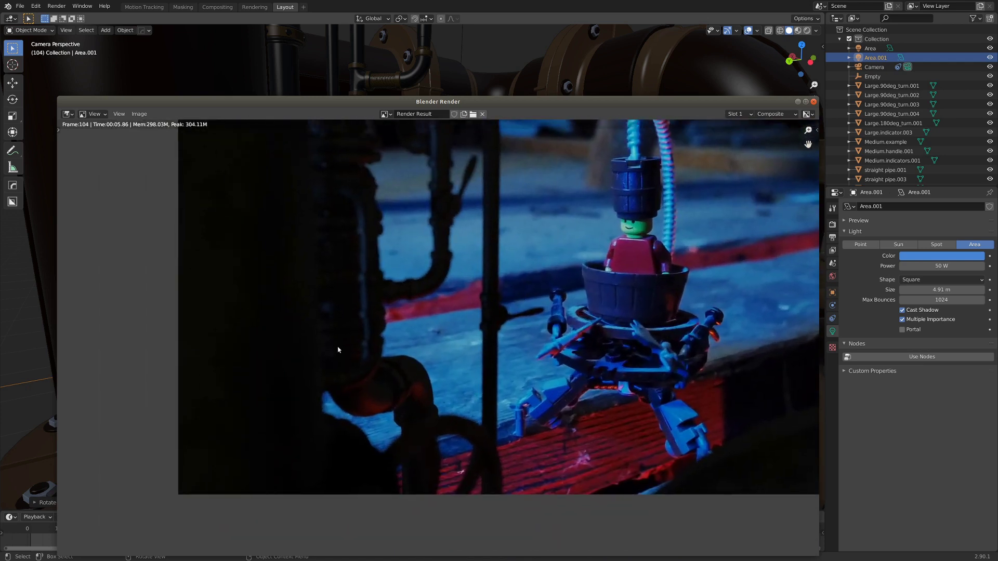
scroll(436, 322, down, 2)
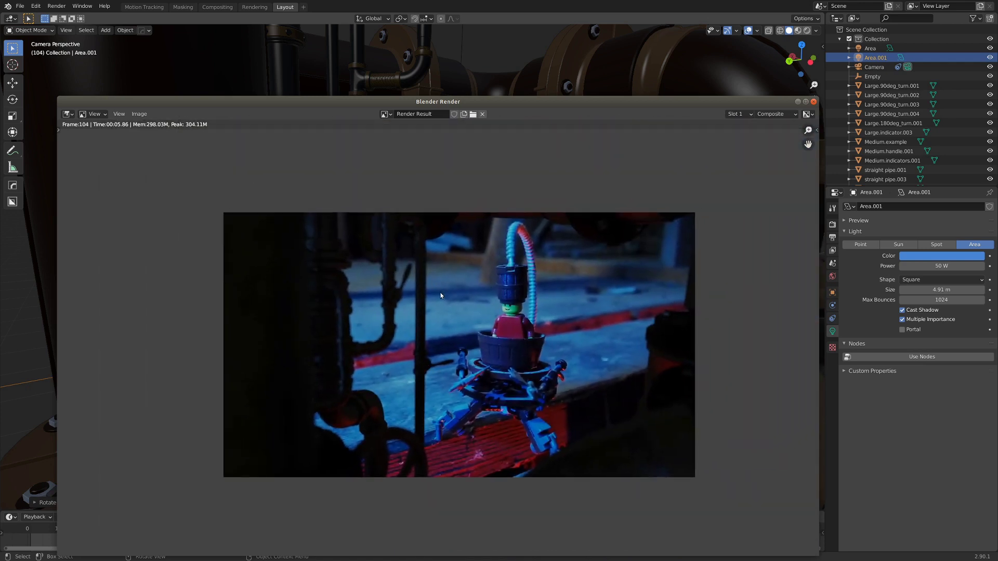
scroll(439, 308, up, 2)
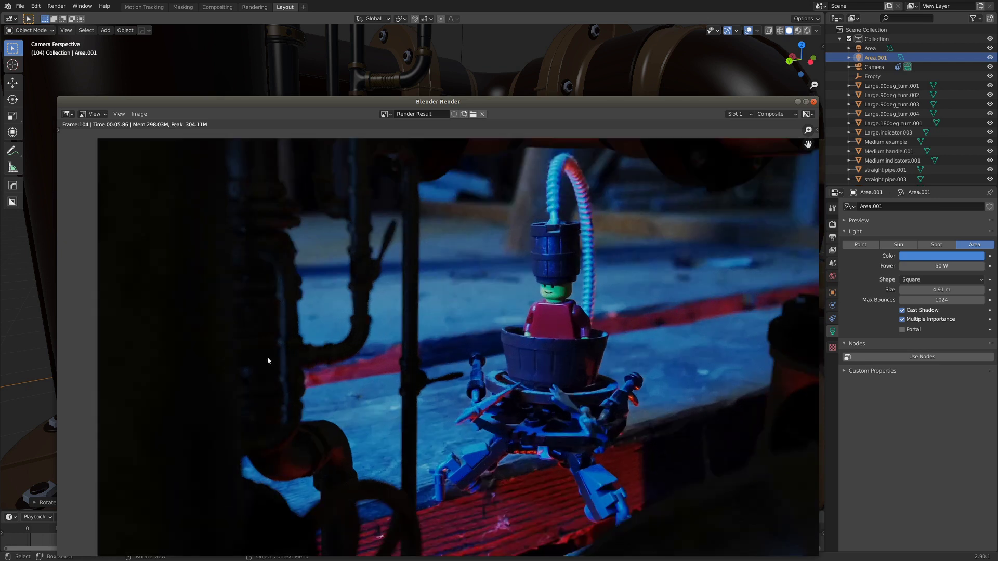
scroll(460, 235, down, 1)
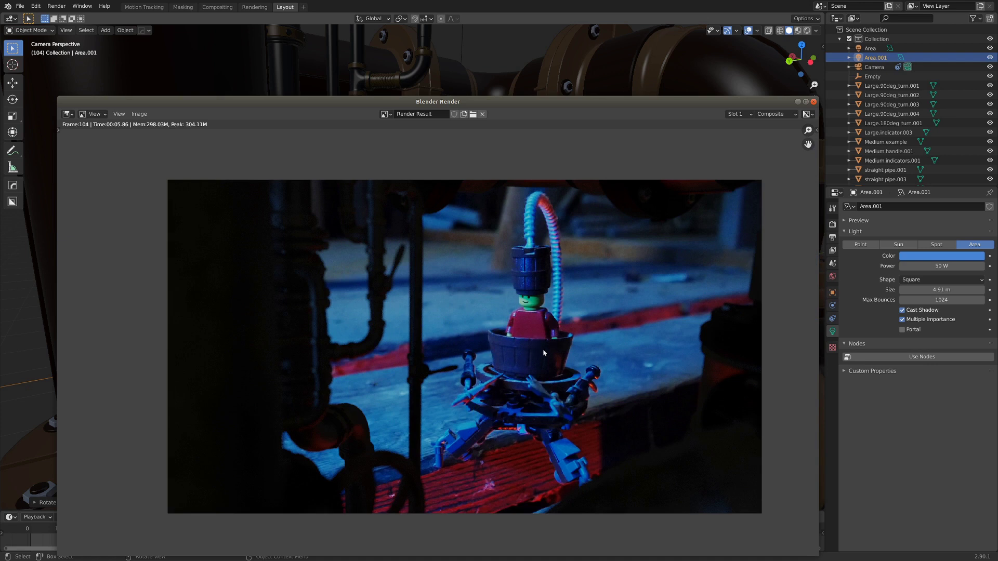
click(814, 101)
Raise the world colour value to 0.150, then leave rendered preview and select Medium.example
click(832, 278)
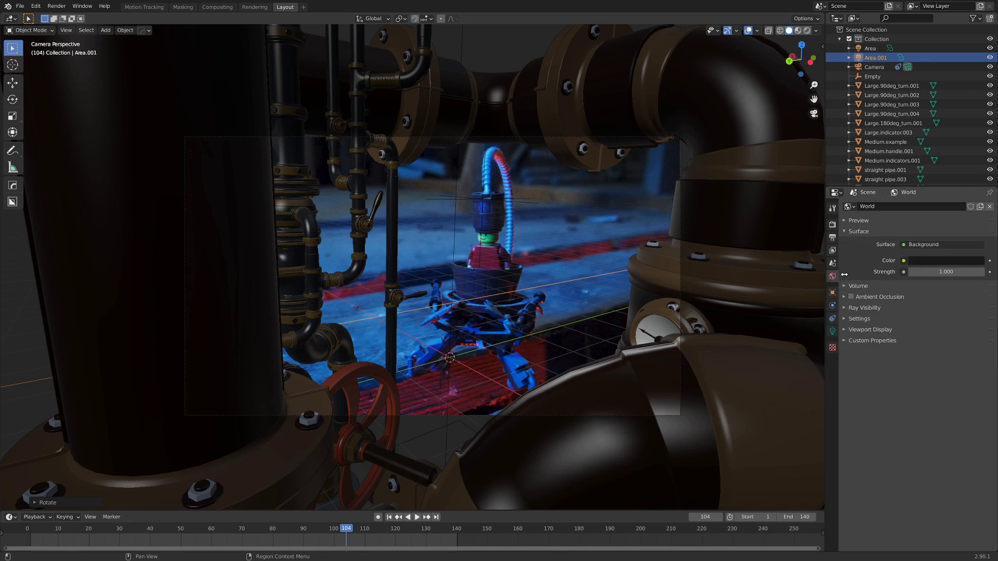
click(950, 260)
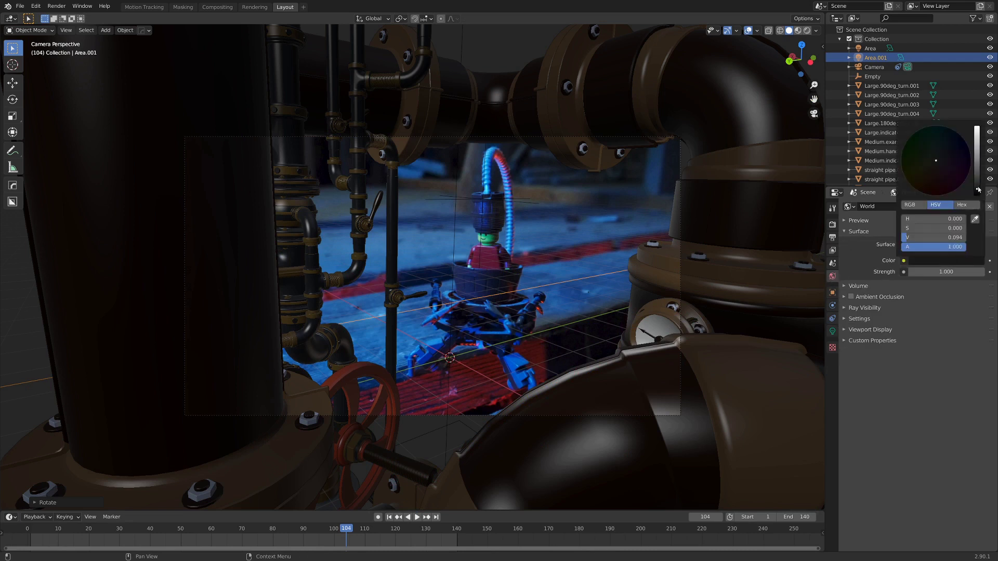
drag(977, 190, 978, 185)
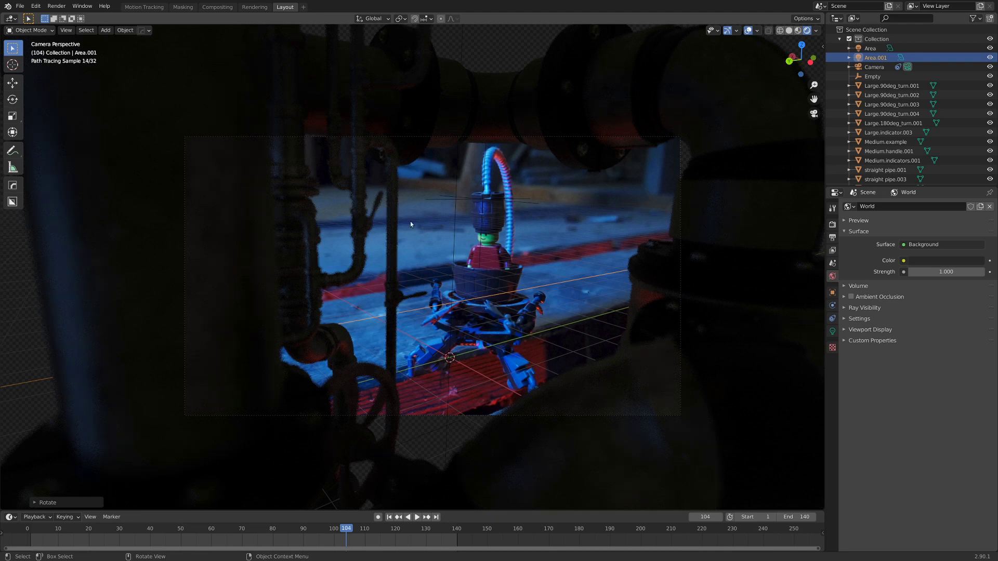
key(z)
click(337, 288)
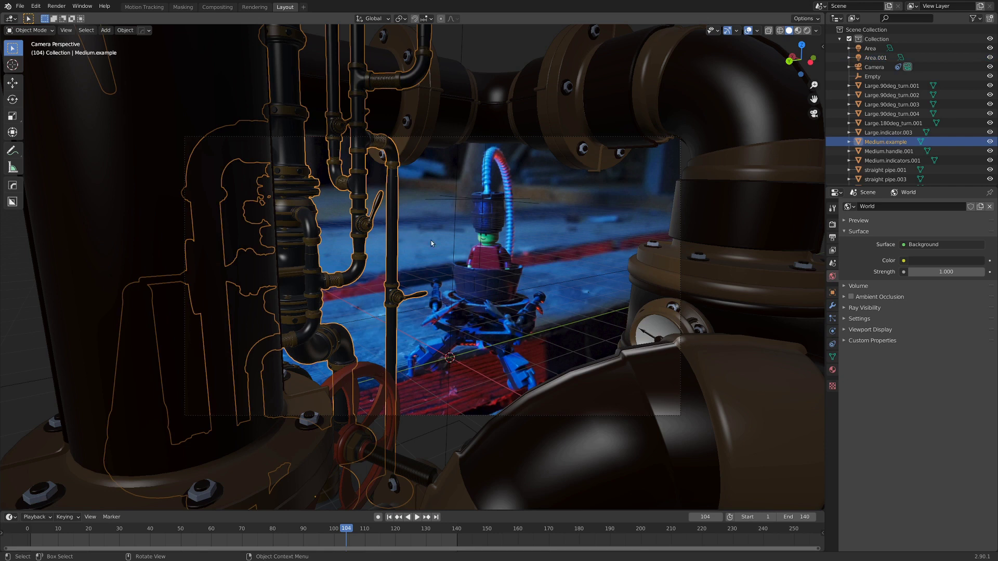
Rotate Medium.example about 56° around Z and move it left beside the walker
key(r)
key(z)
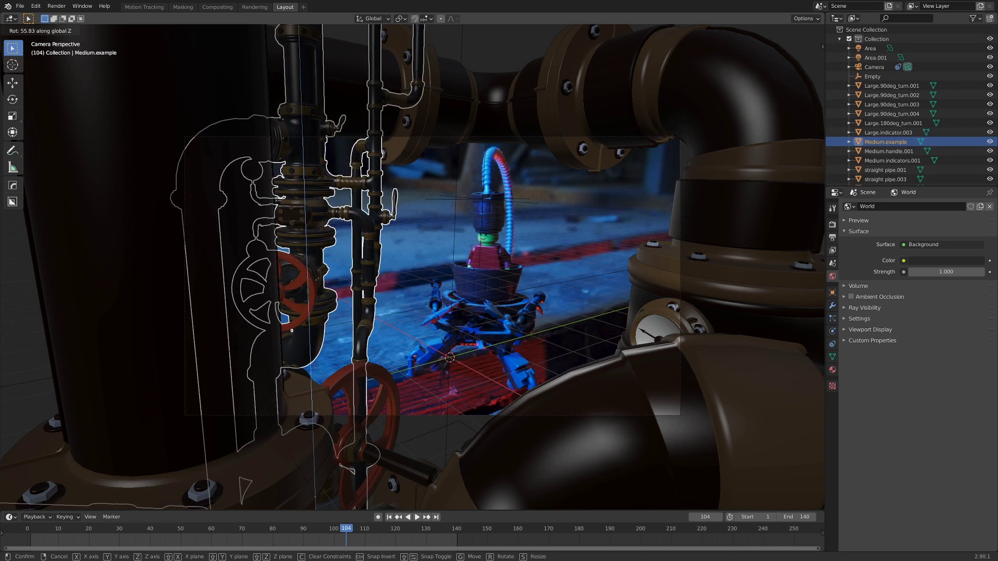
key(Return)
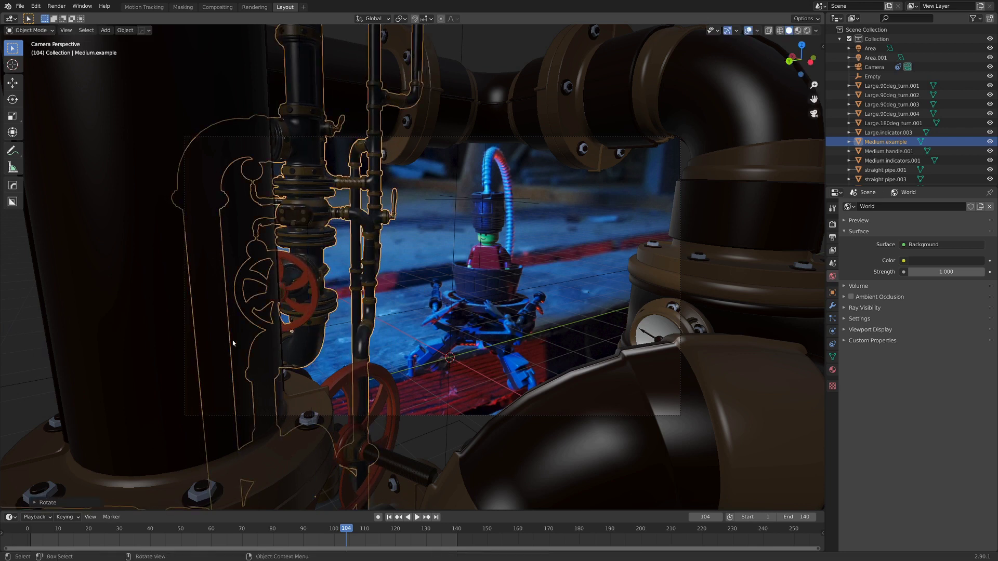
key(g)
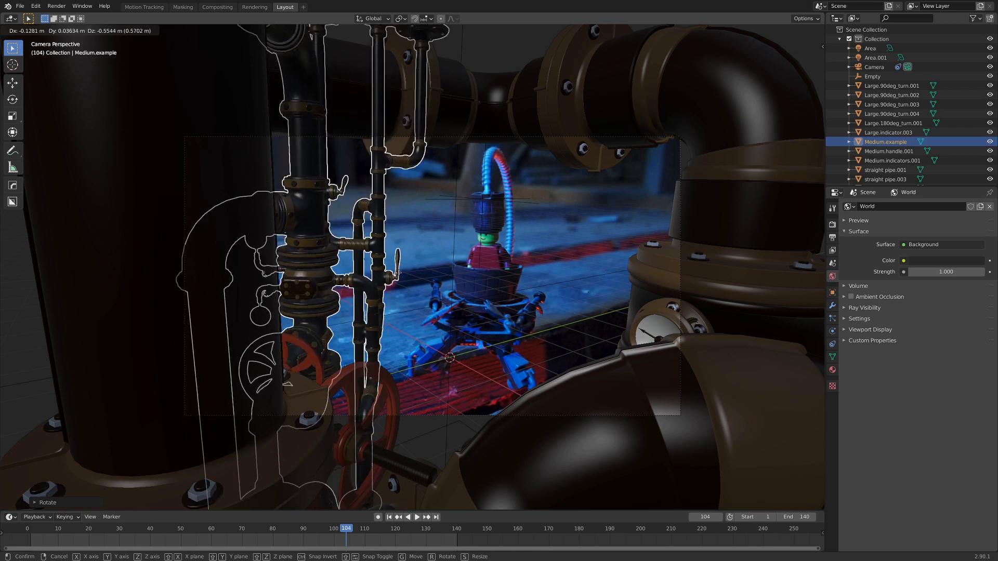
click(270, 277)
key(alt+a)
scroll(269, 276, up, 2)
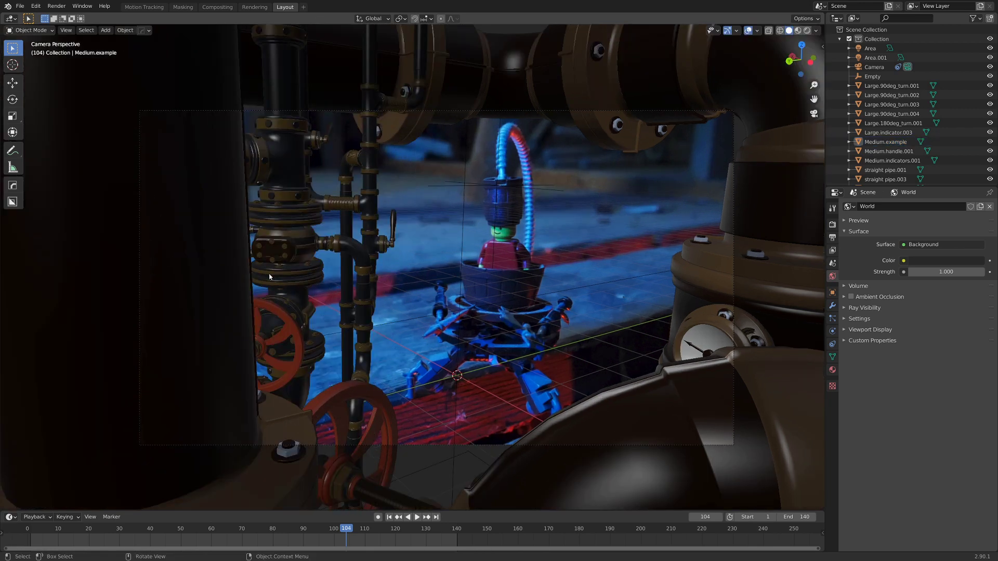
click(364, 241)
scroll(346, 335, up, 5)
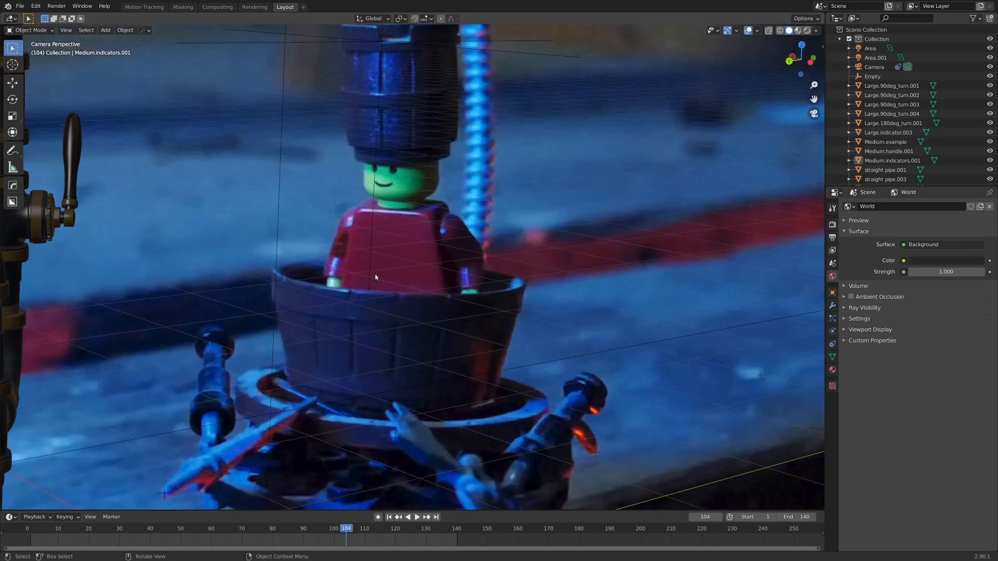
scroll(231, 243, down, 5)
Play back the animation from frame 104 toward 140
key(space)
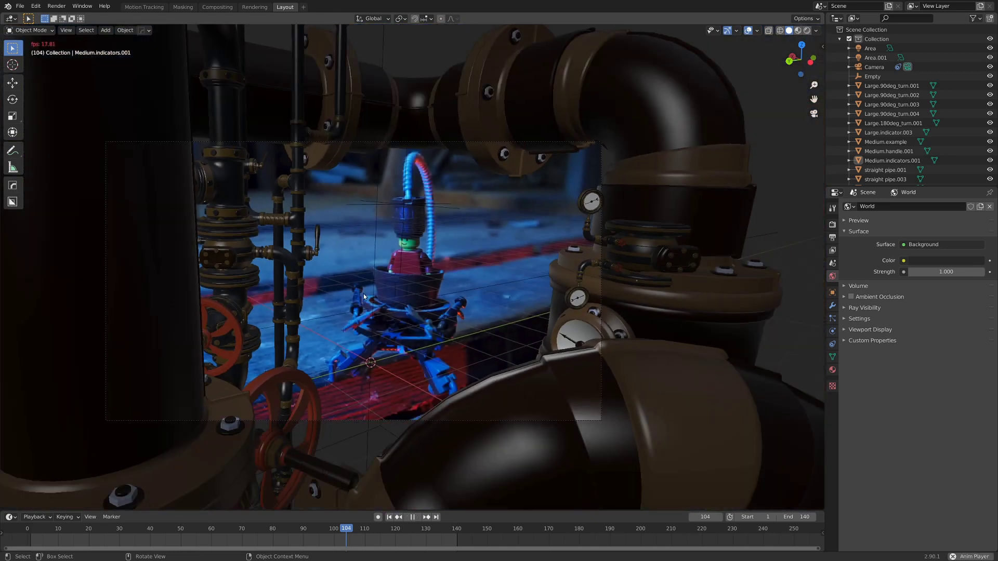